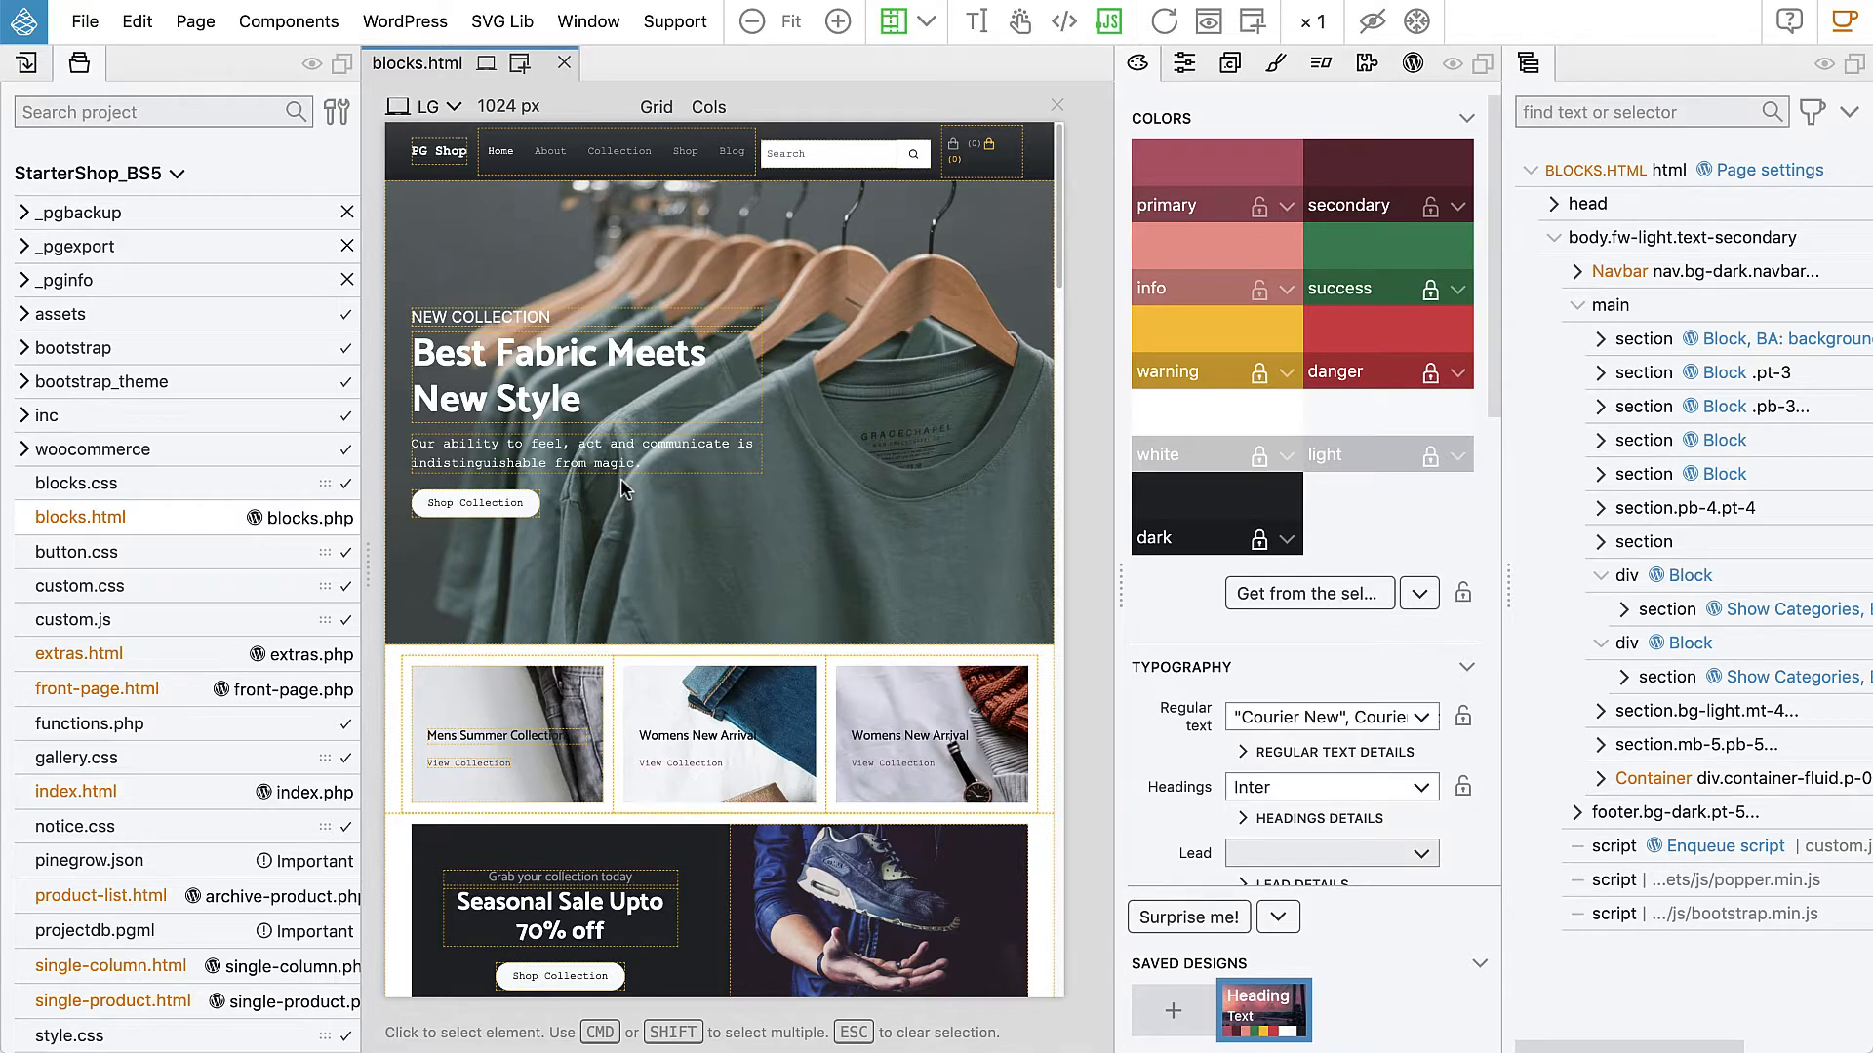
Step: Deactivate the Design panel for the StarterShop_BS5 project and delete all its designs
scroll(1231, 610, down, 10)
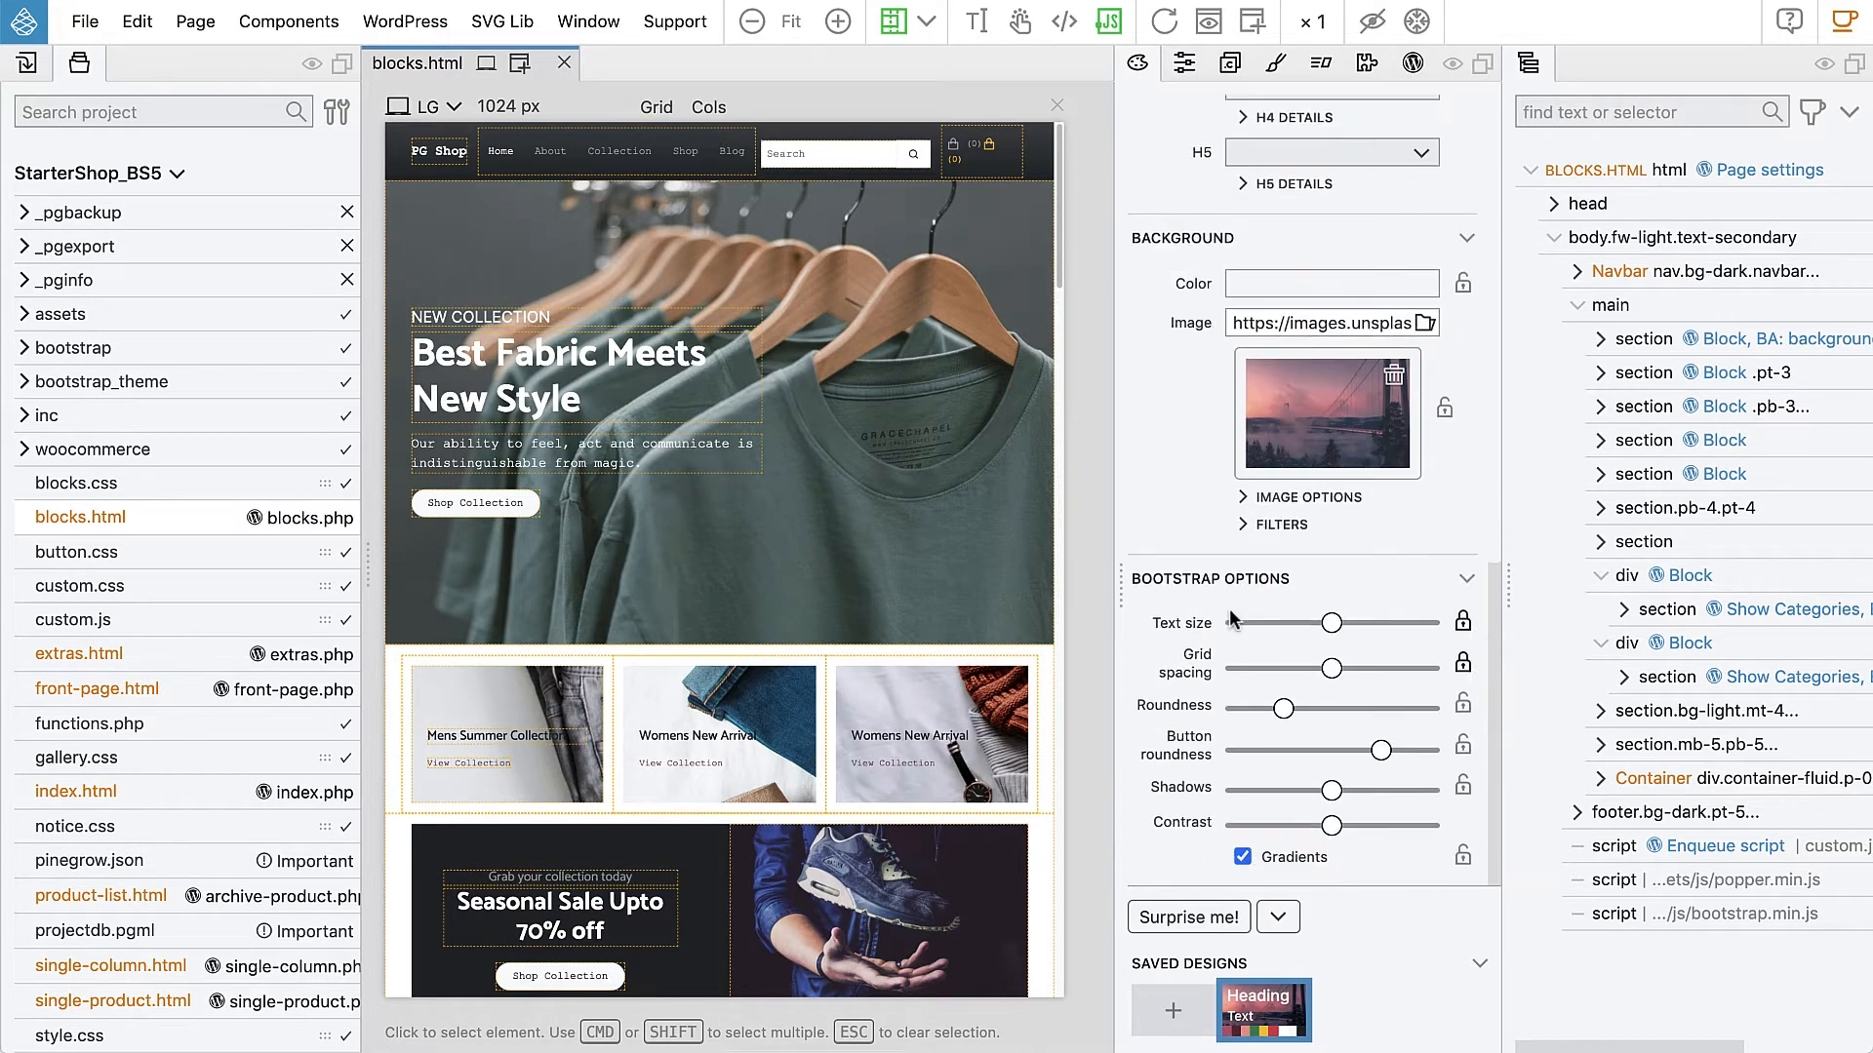
click(1279, 919)
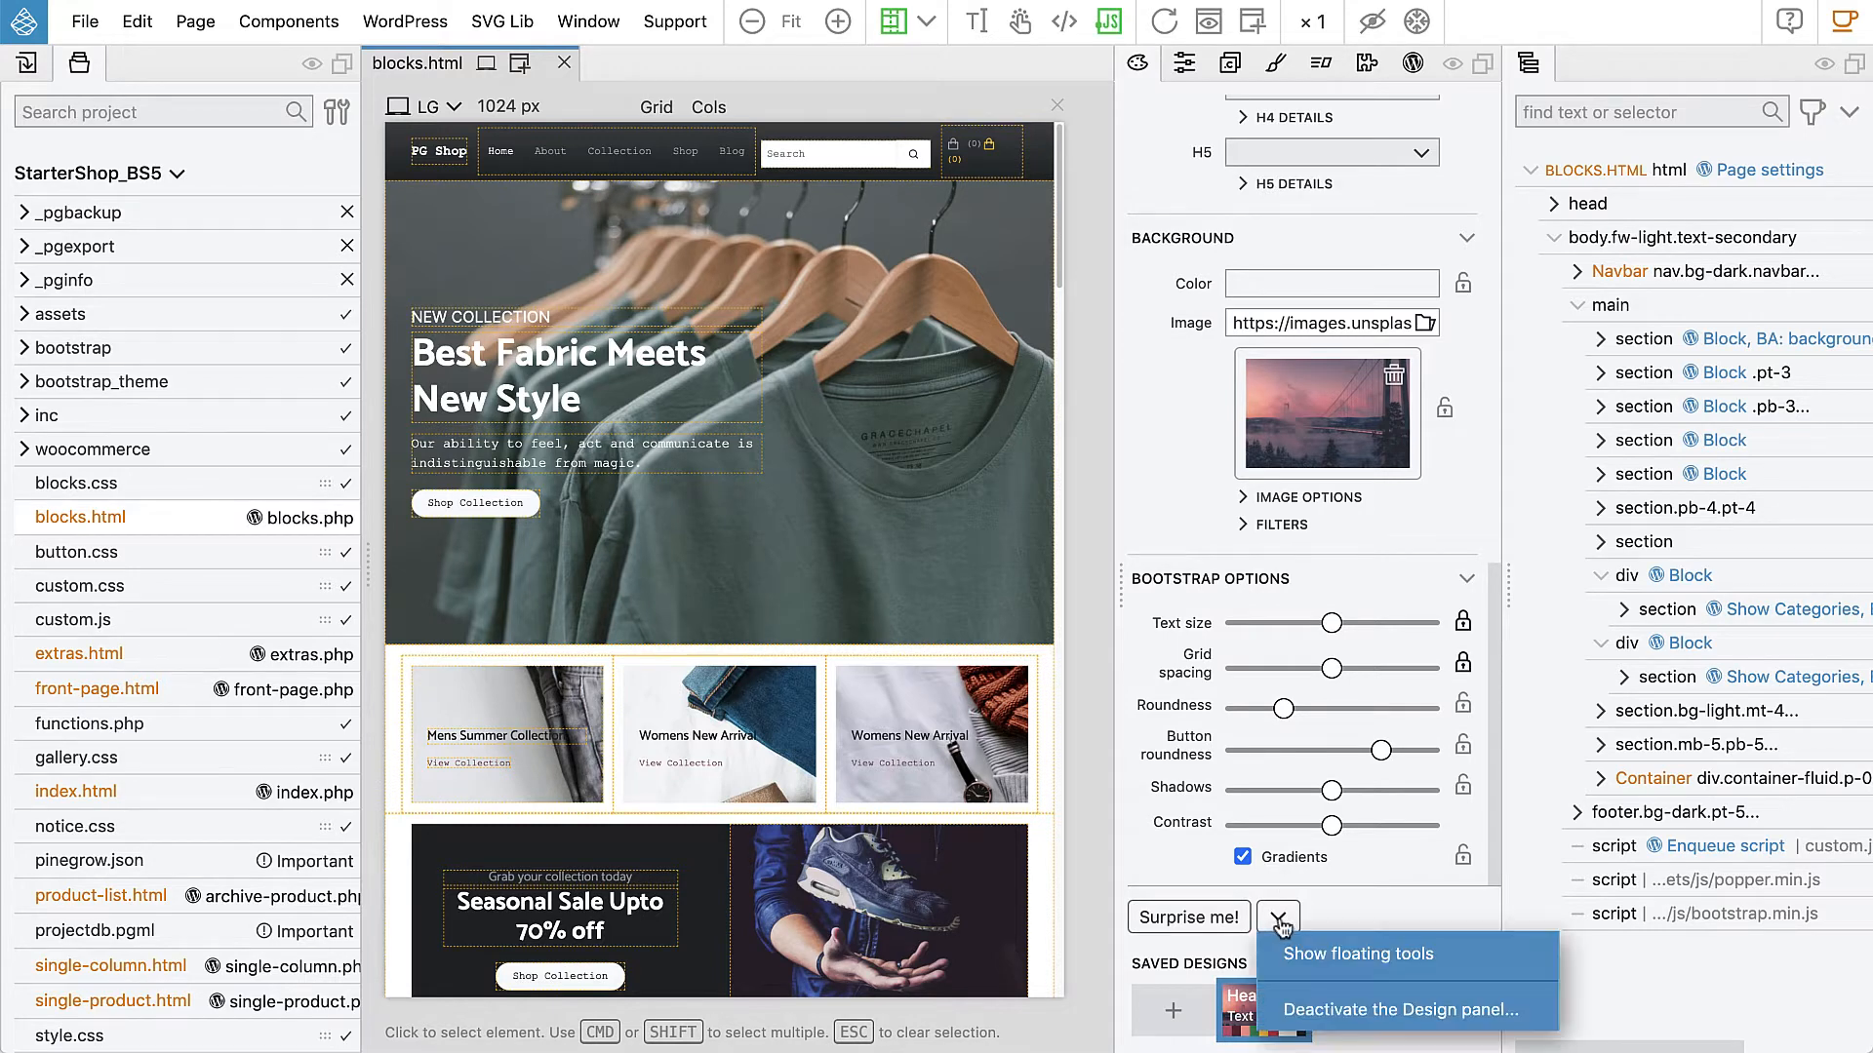
click(1402, 1012)
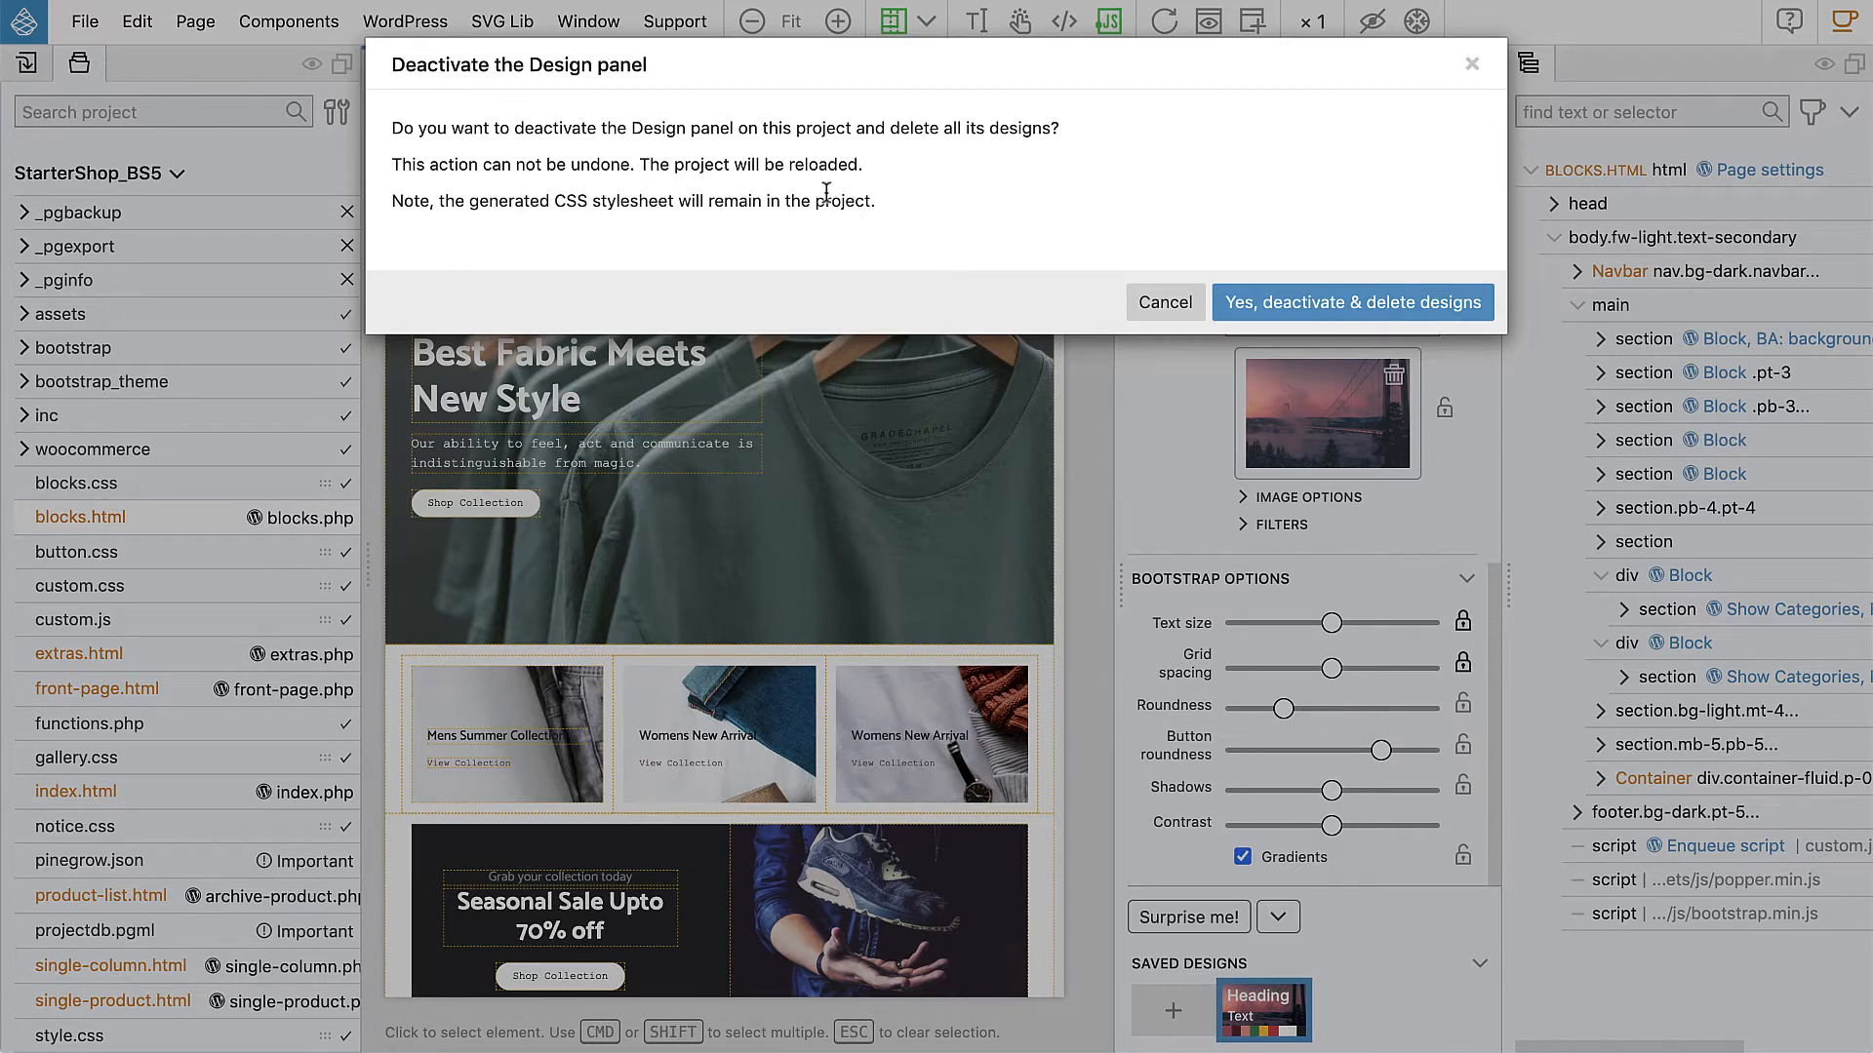
click(1310, 307)
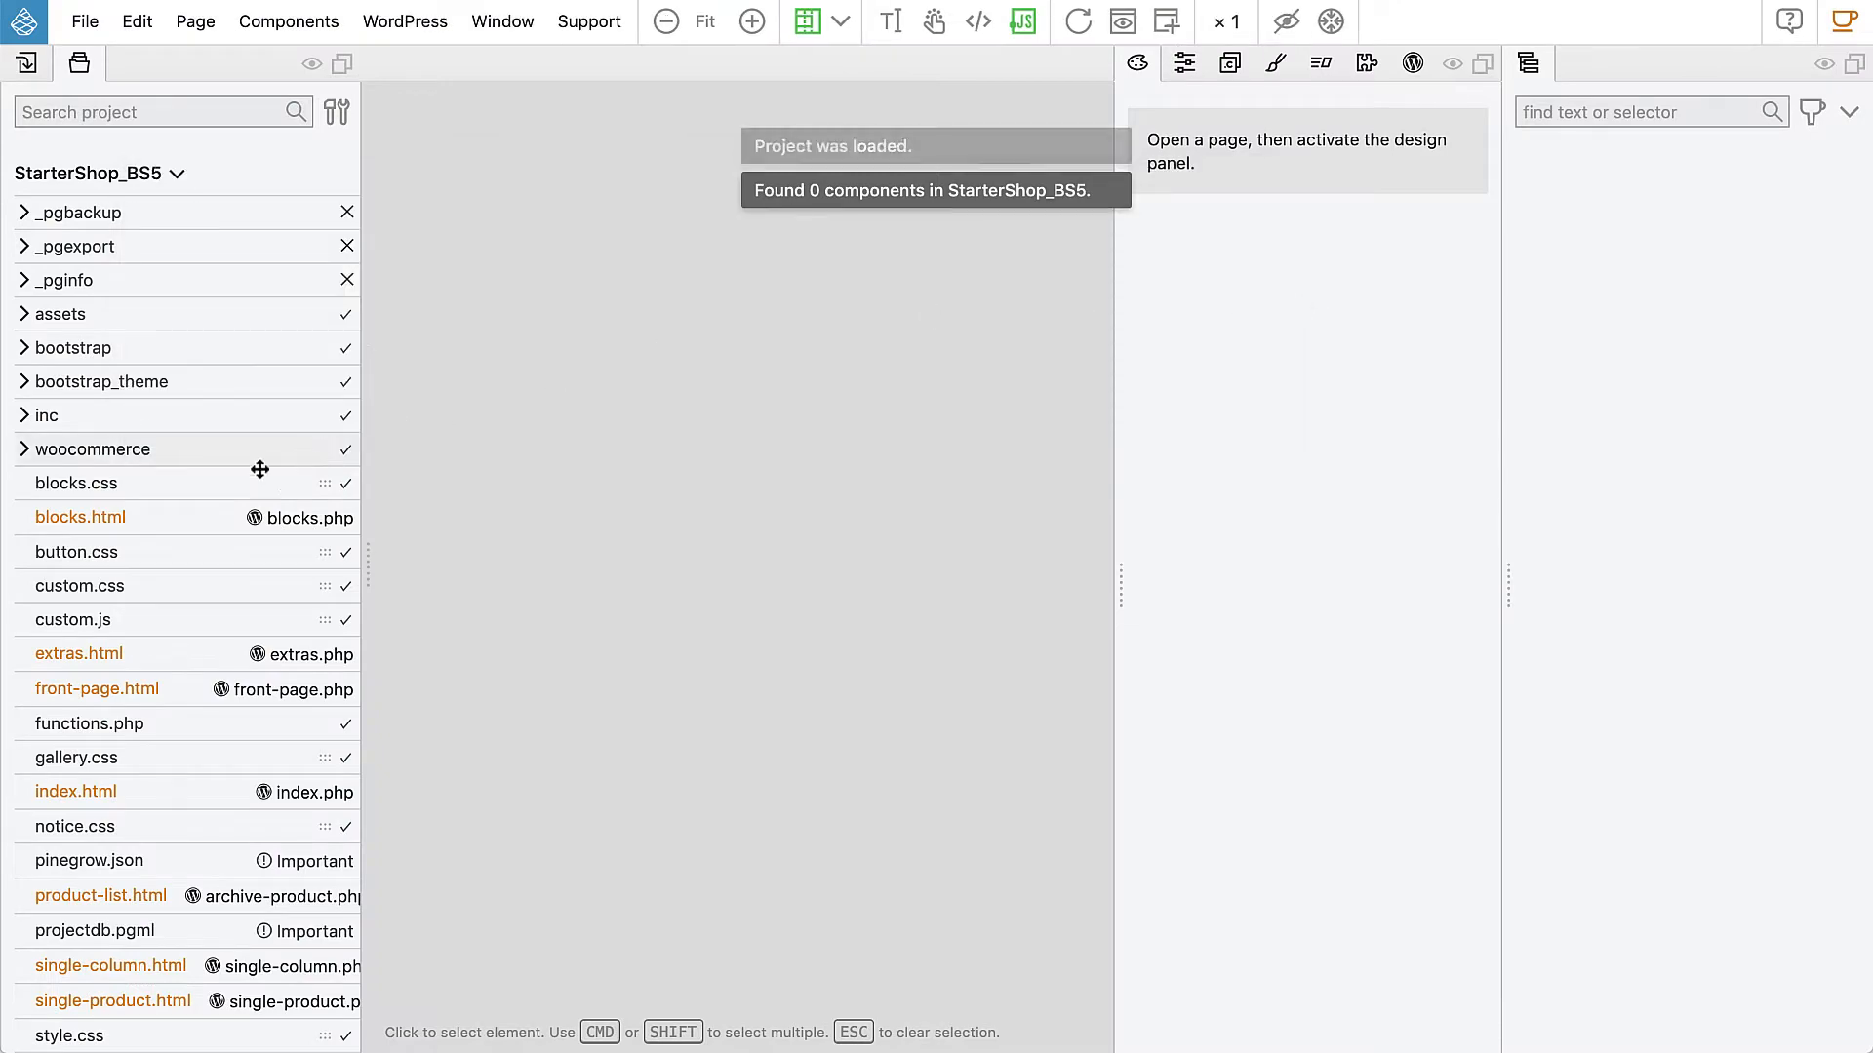
Step: Reopen blocks.html and delete the bootstrap_theme folder from the project
click(107, 528)
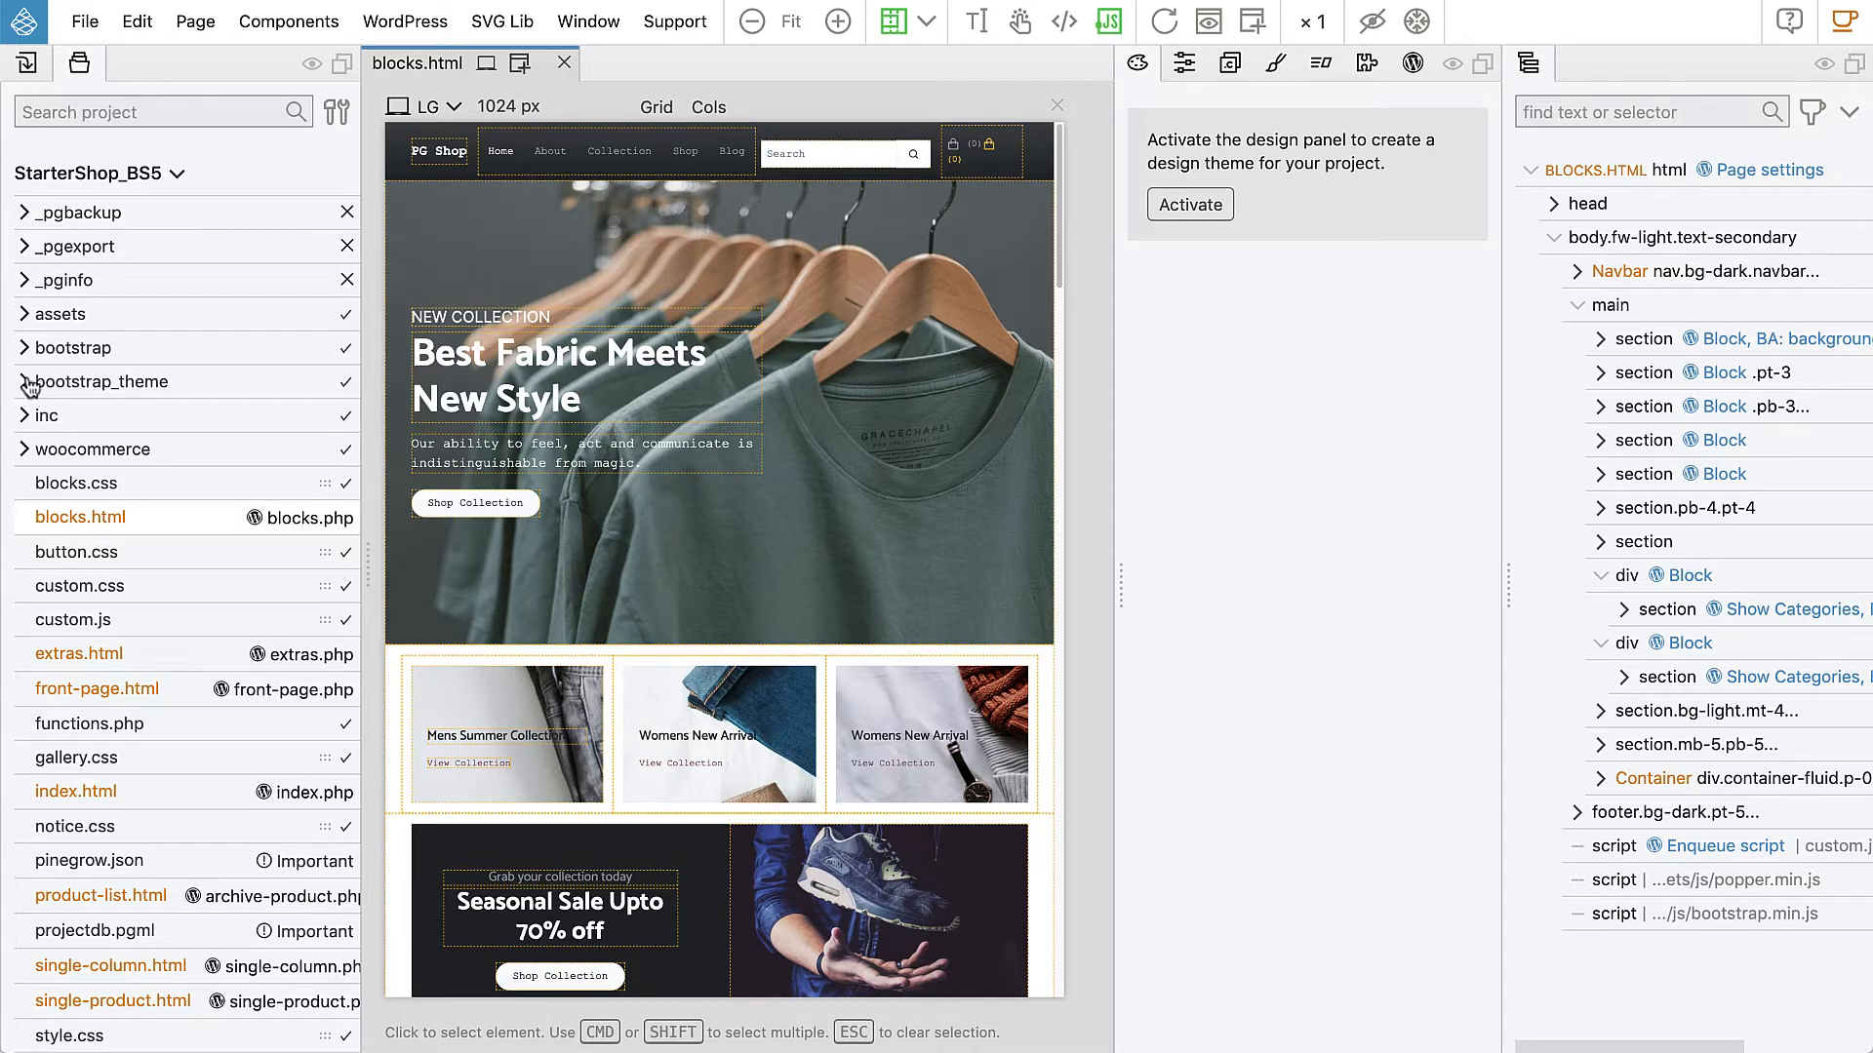
click(29, 386)
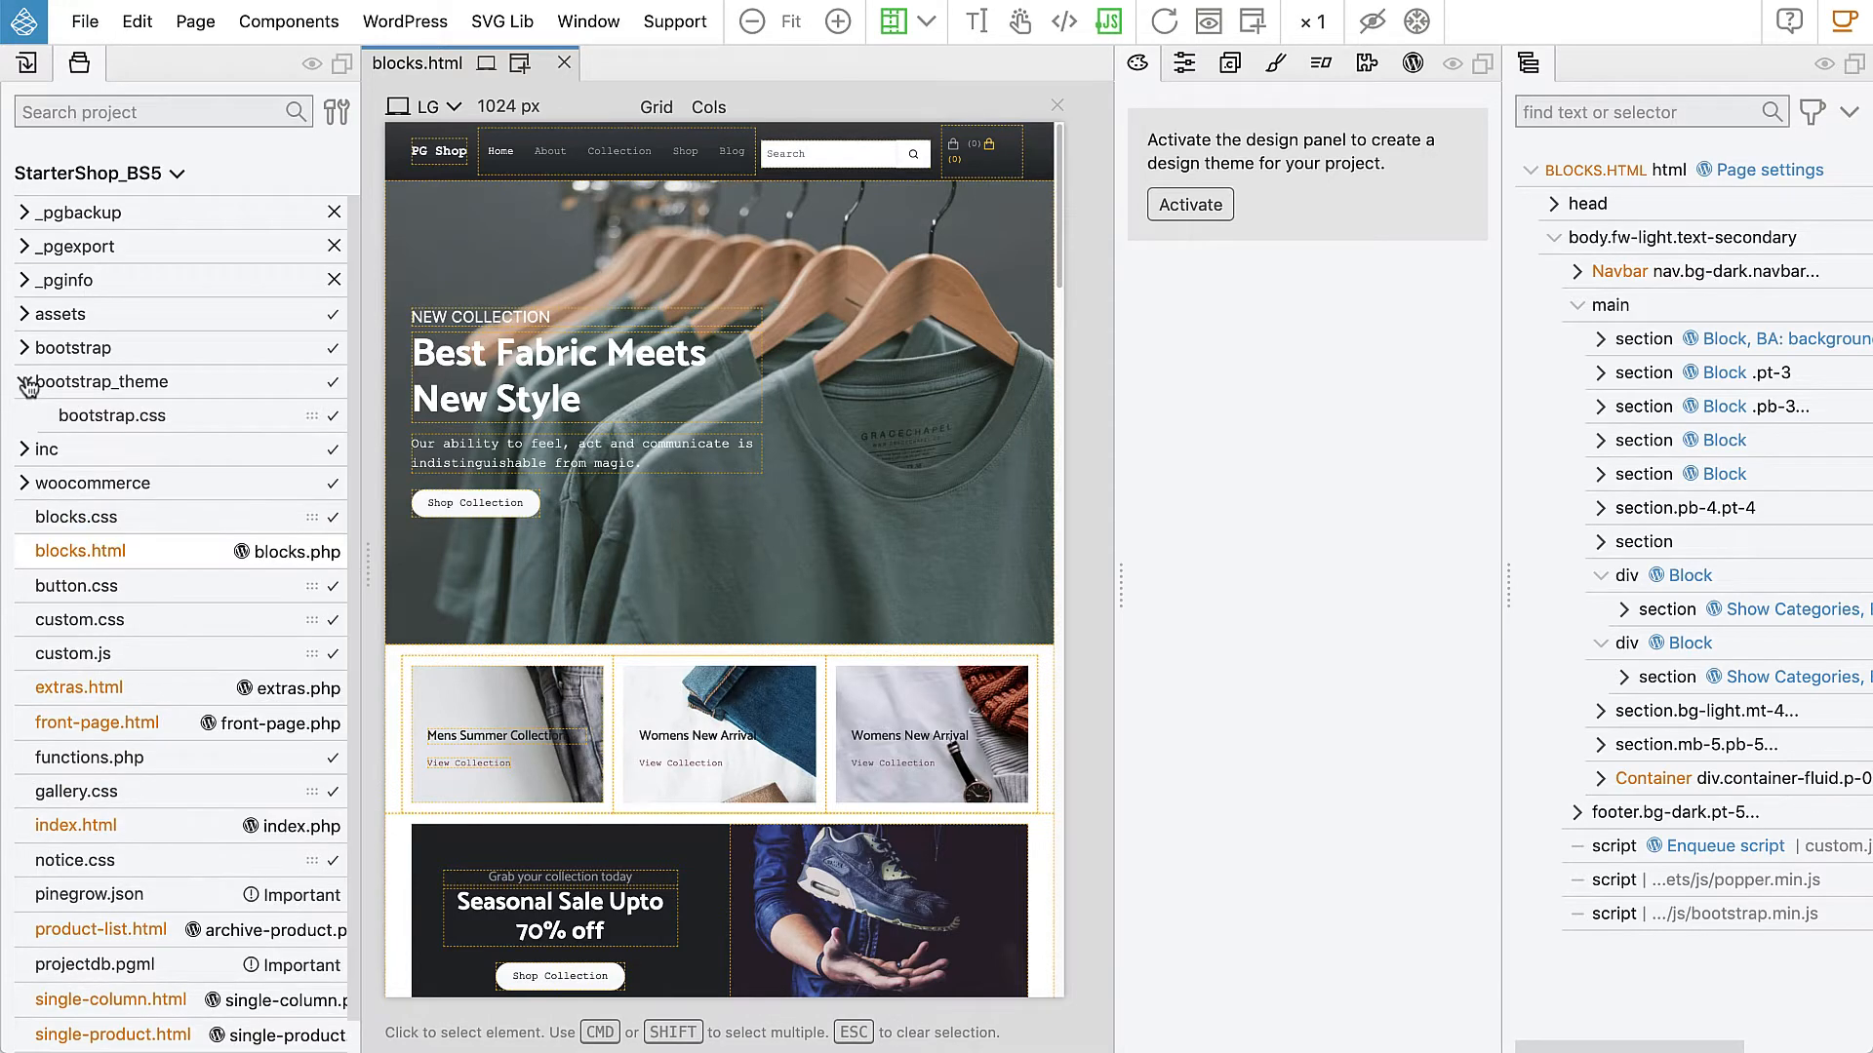
right_click(93, 389)
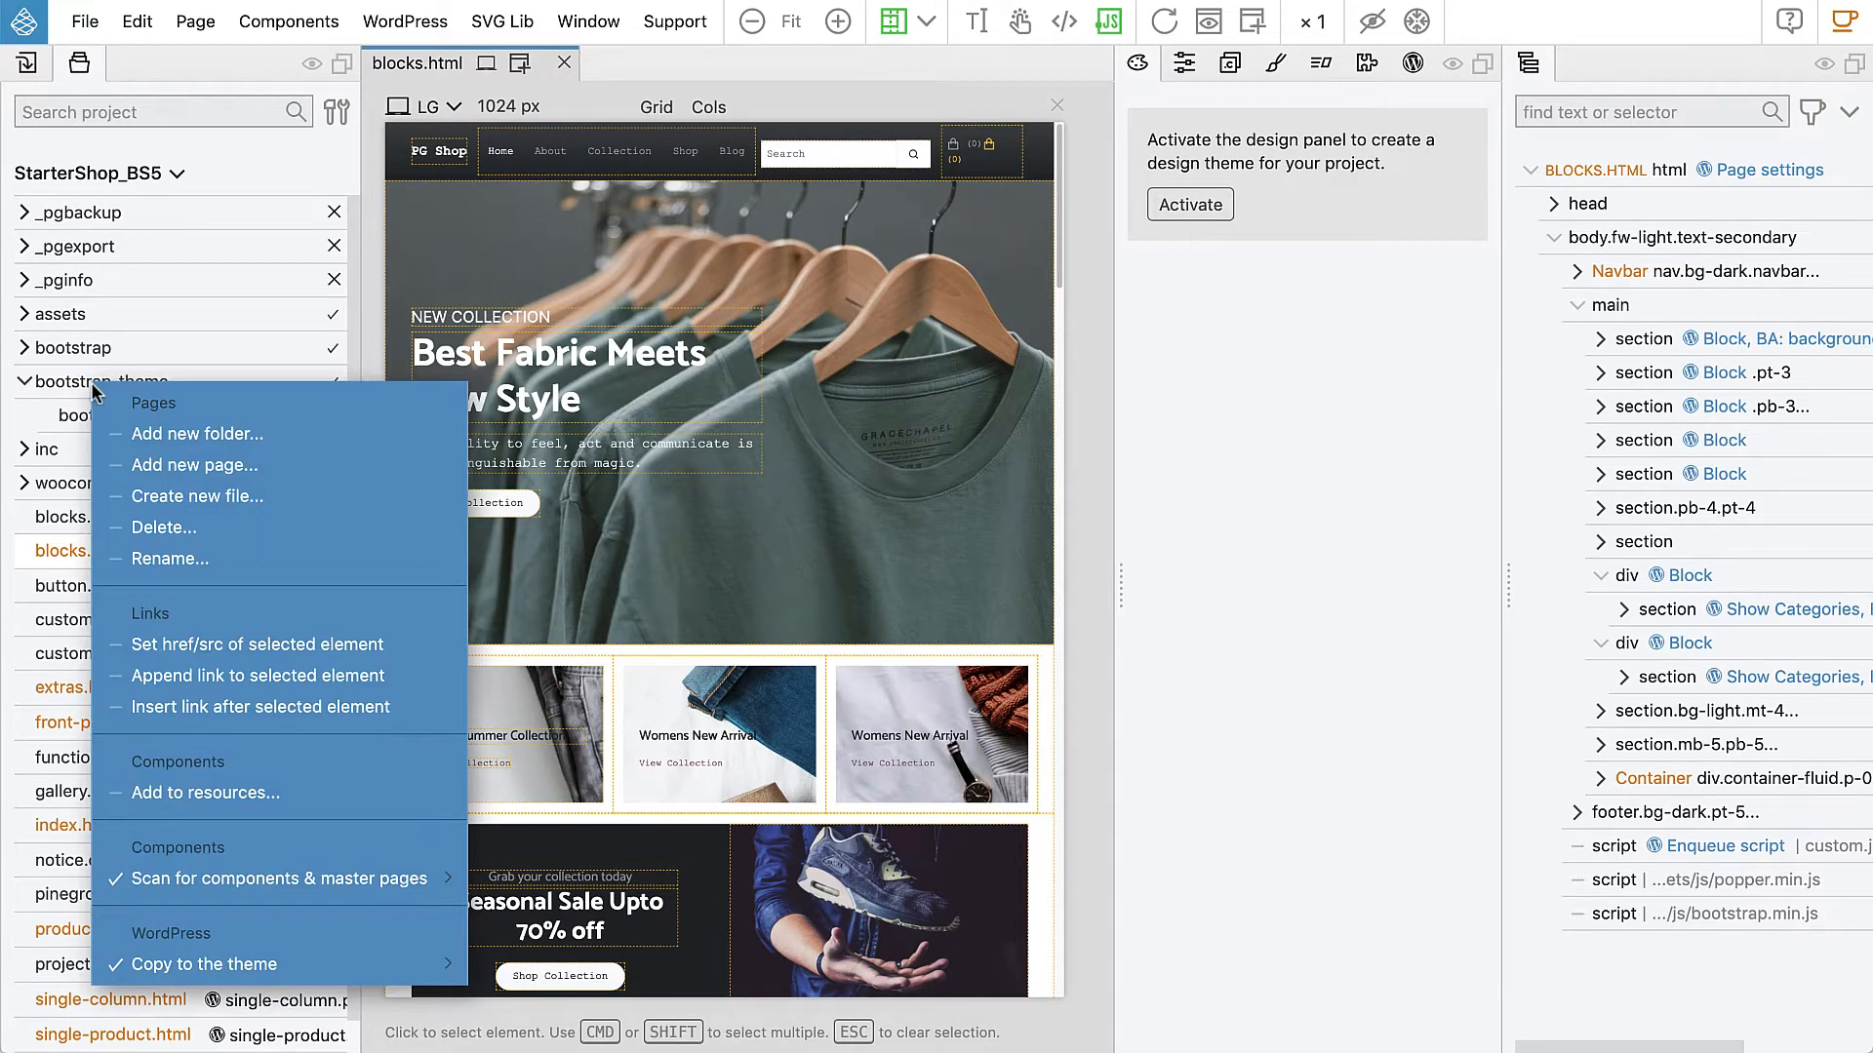
click(167, 529)
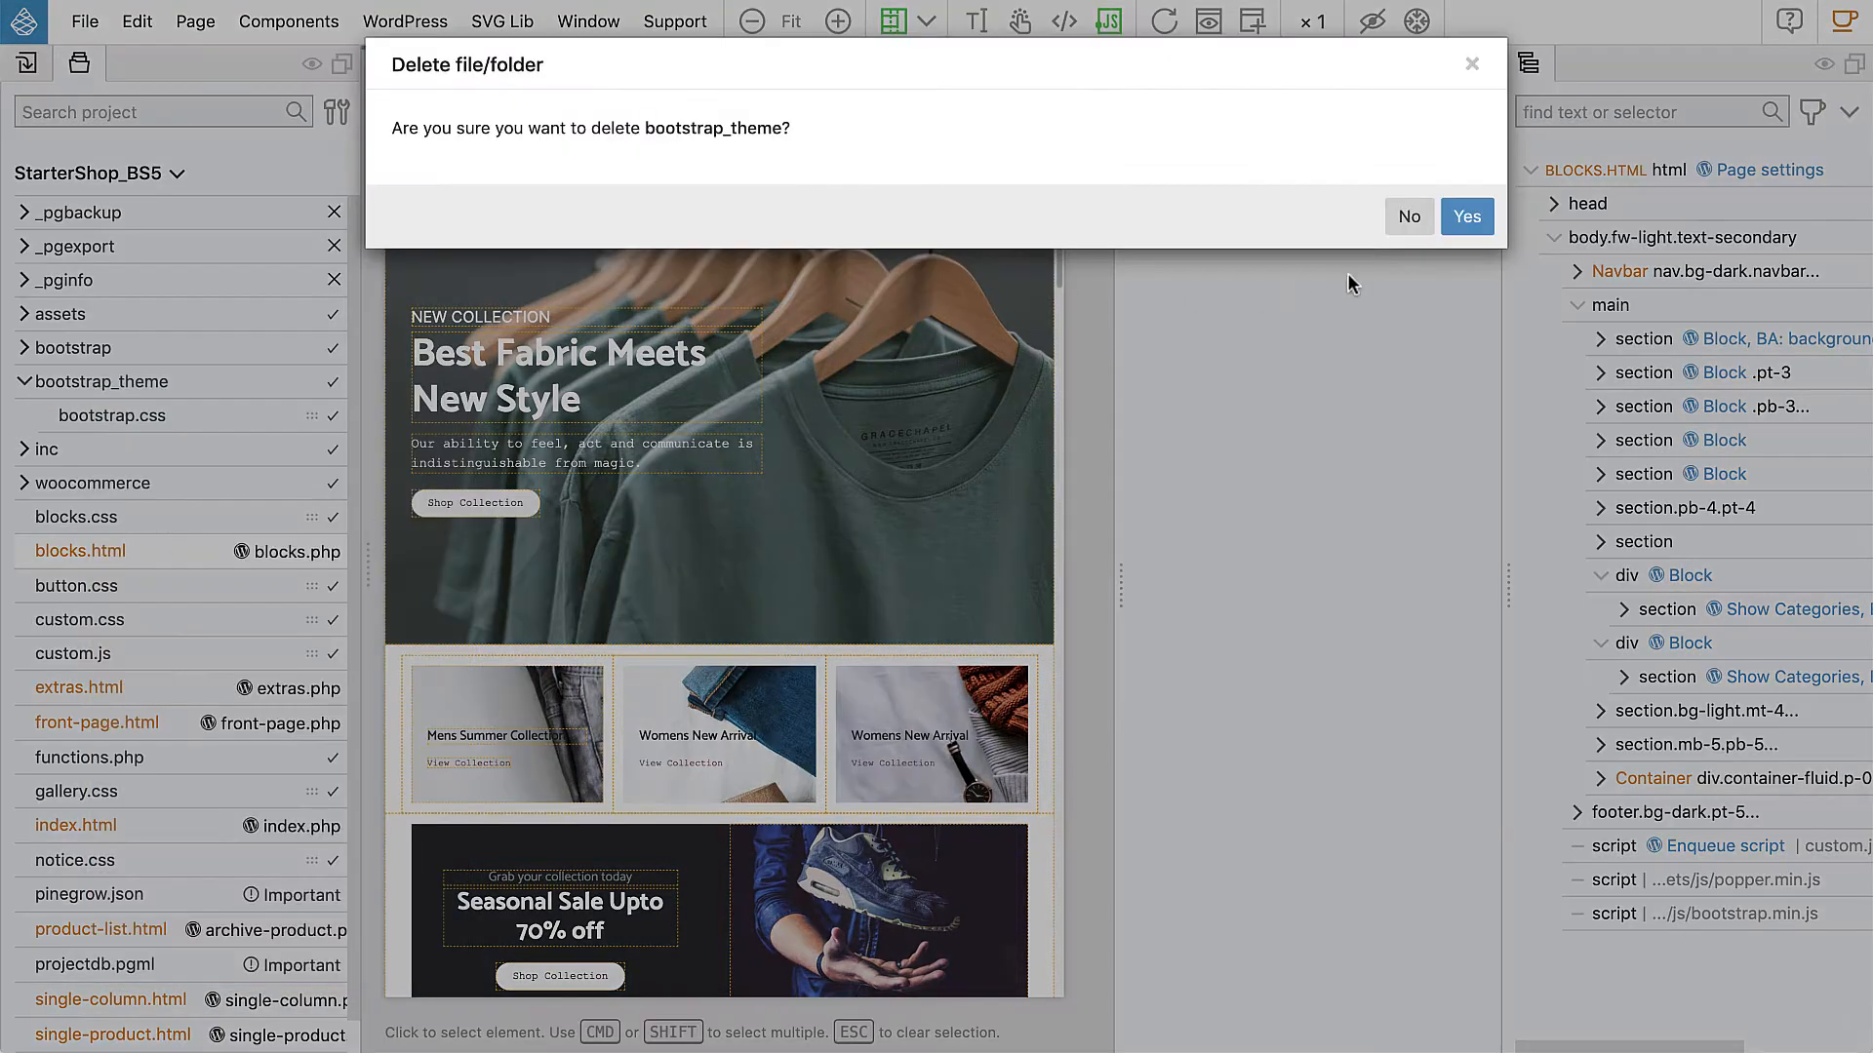
click(1463, 217)
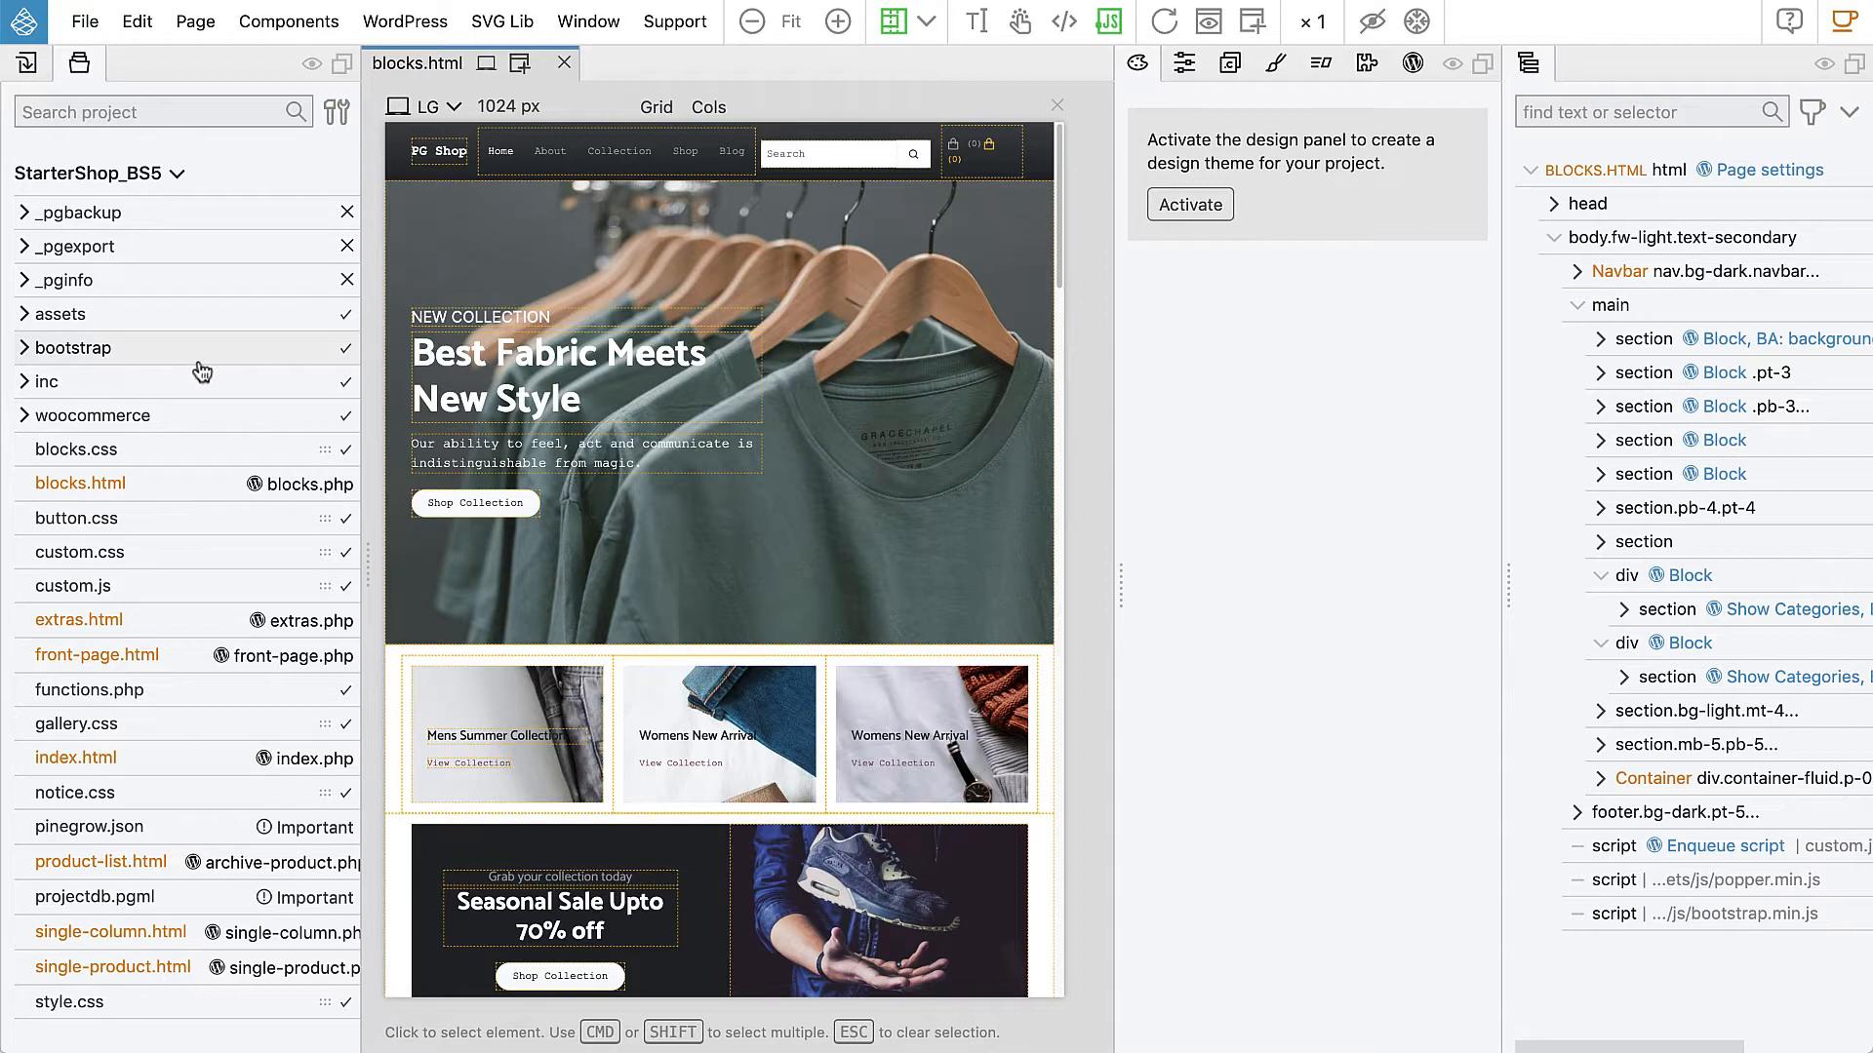
Step: Open index.html and delete the bootstrap_theme/bootstrap.css link from its head
click(1554, 205)
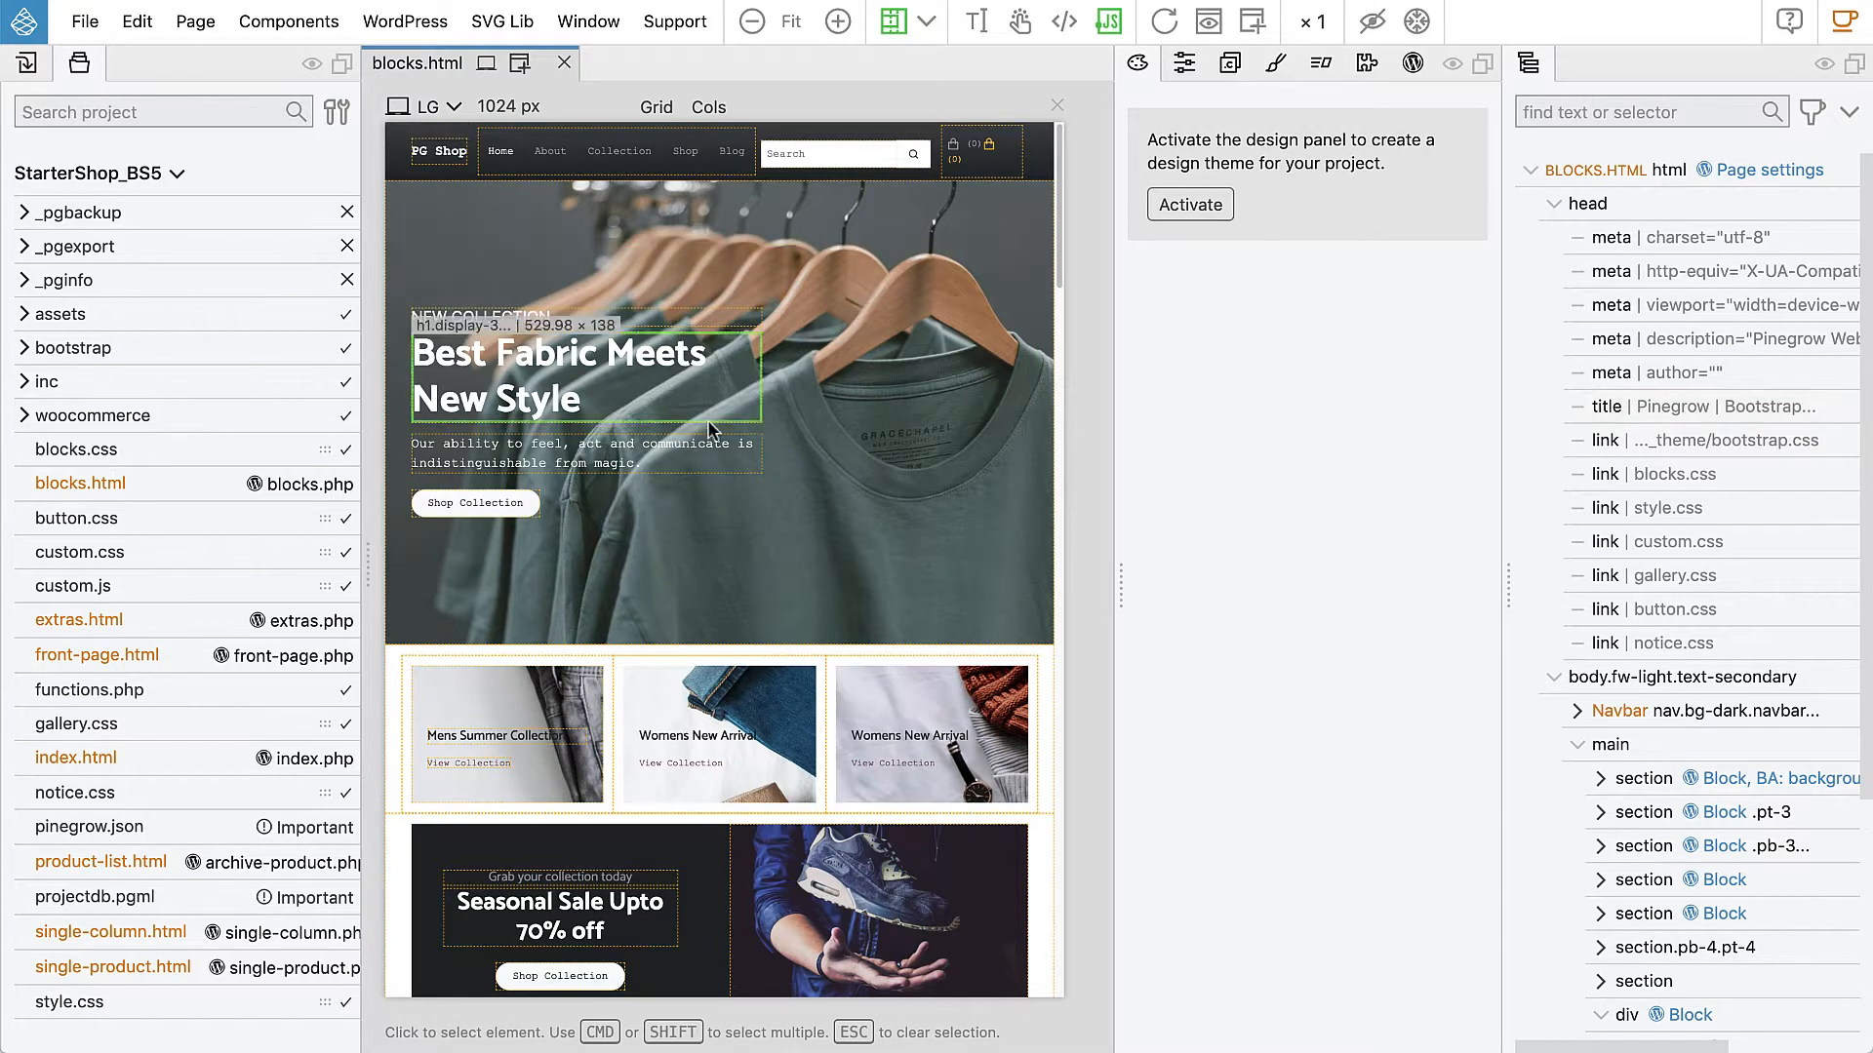
click(61, 765)
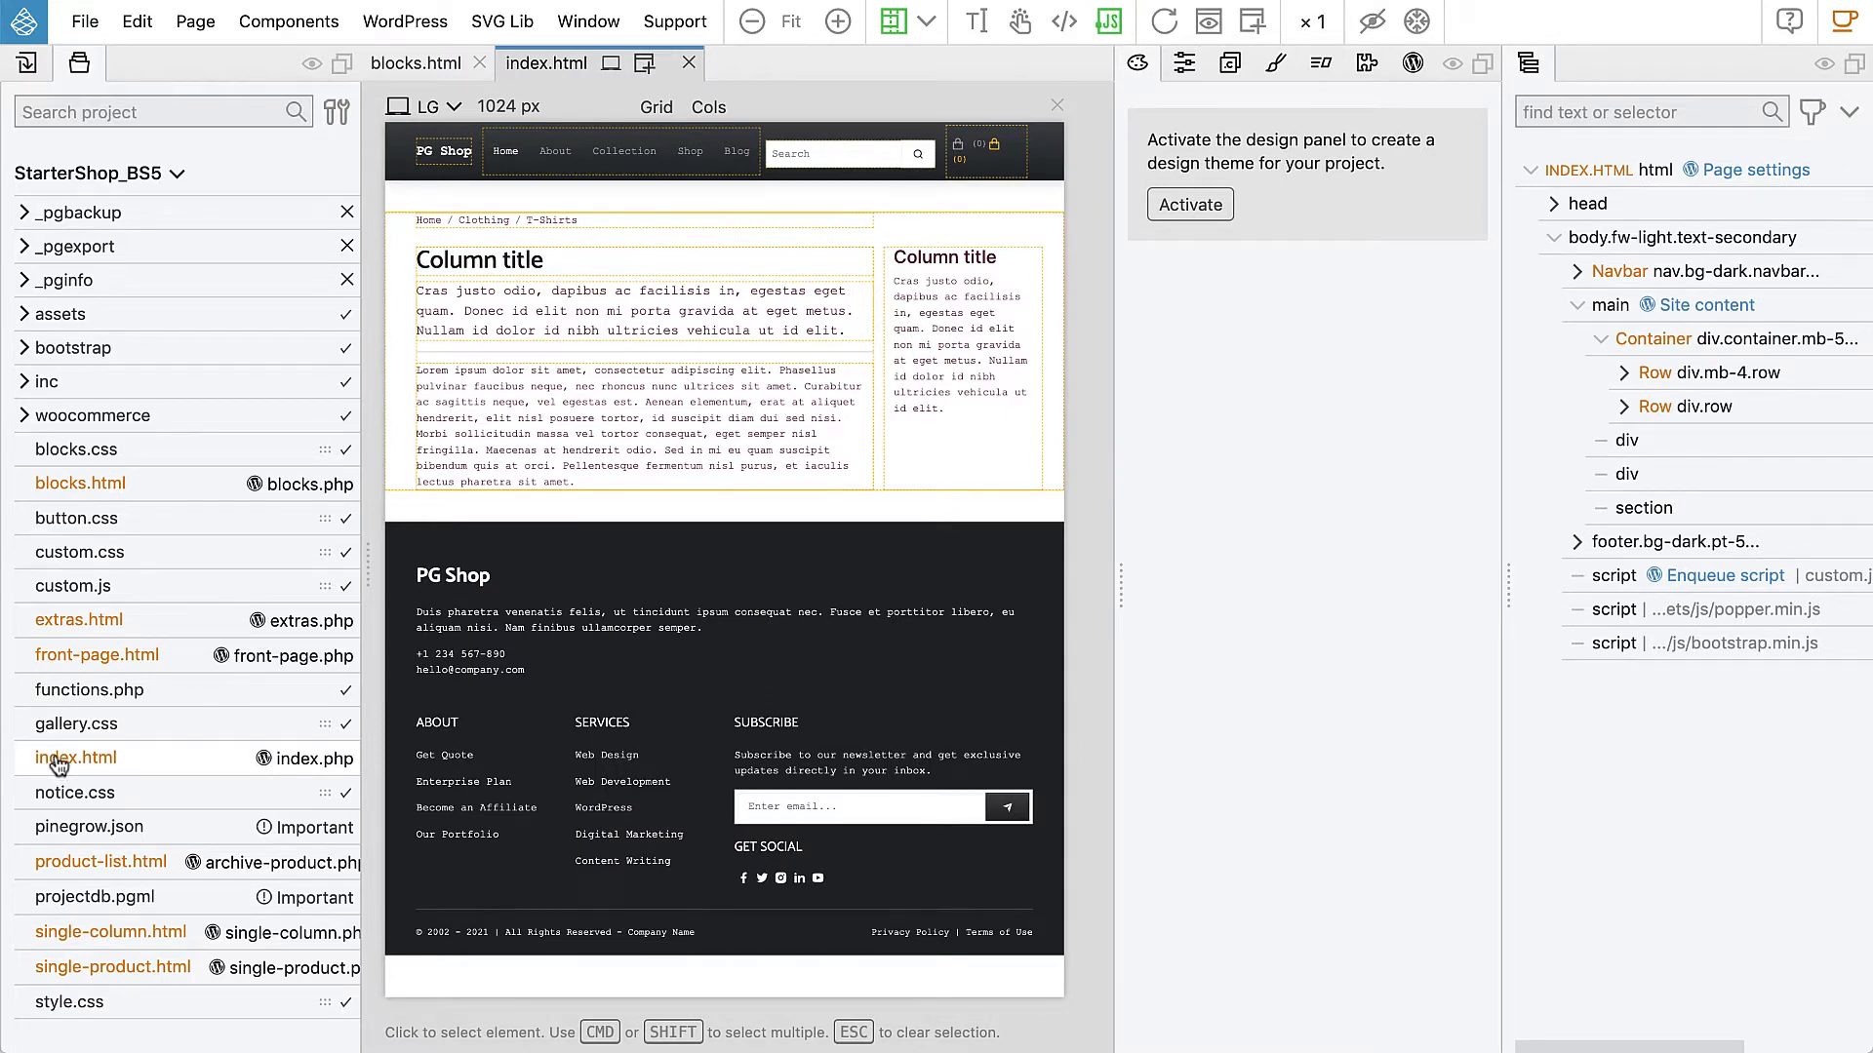
click(1554, 203)
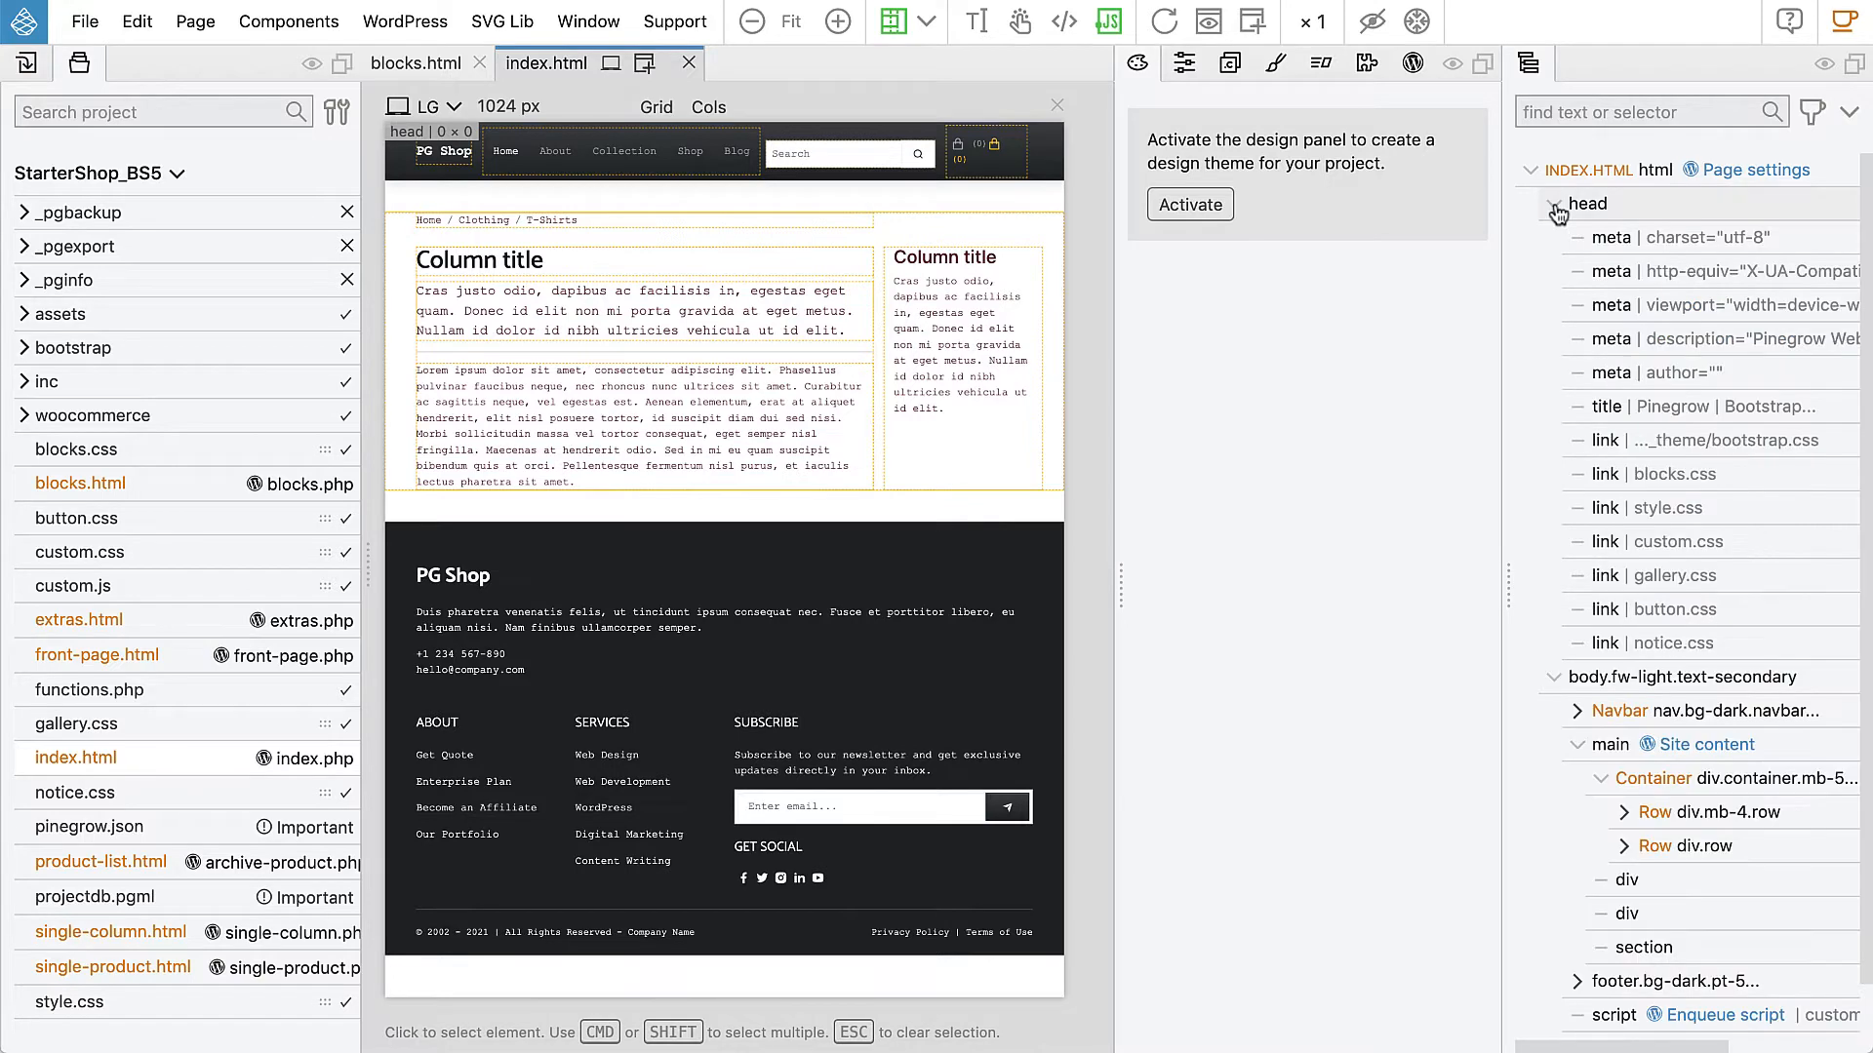
click(1692, 441)
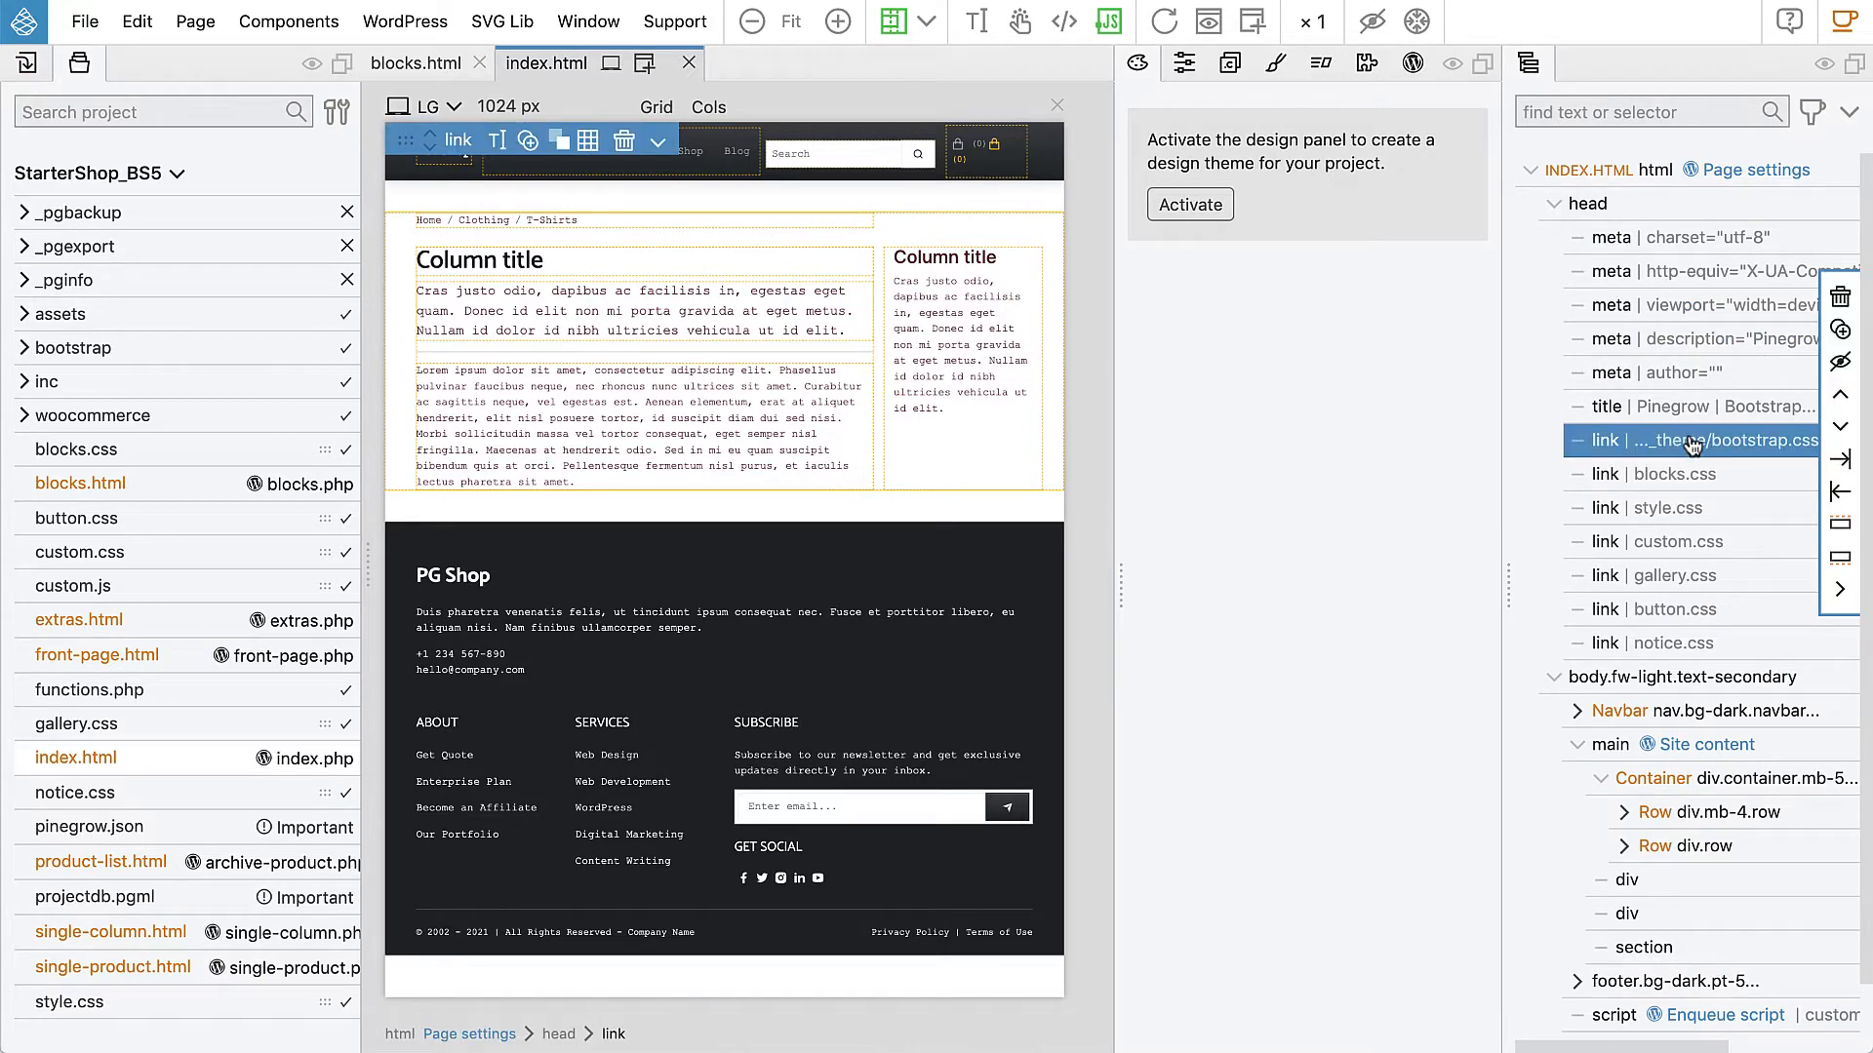
key(Delete)
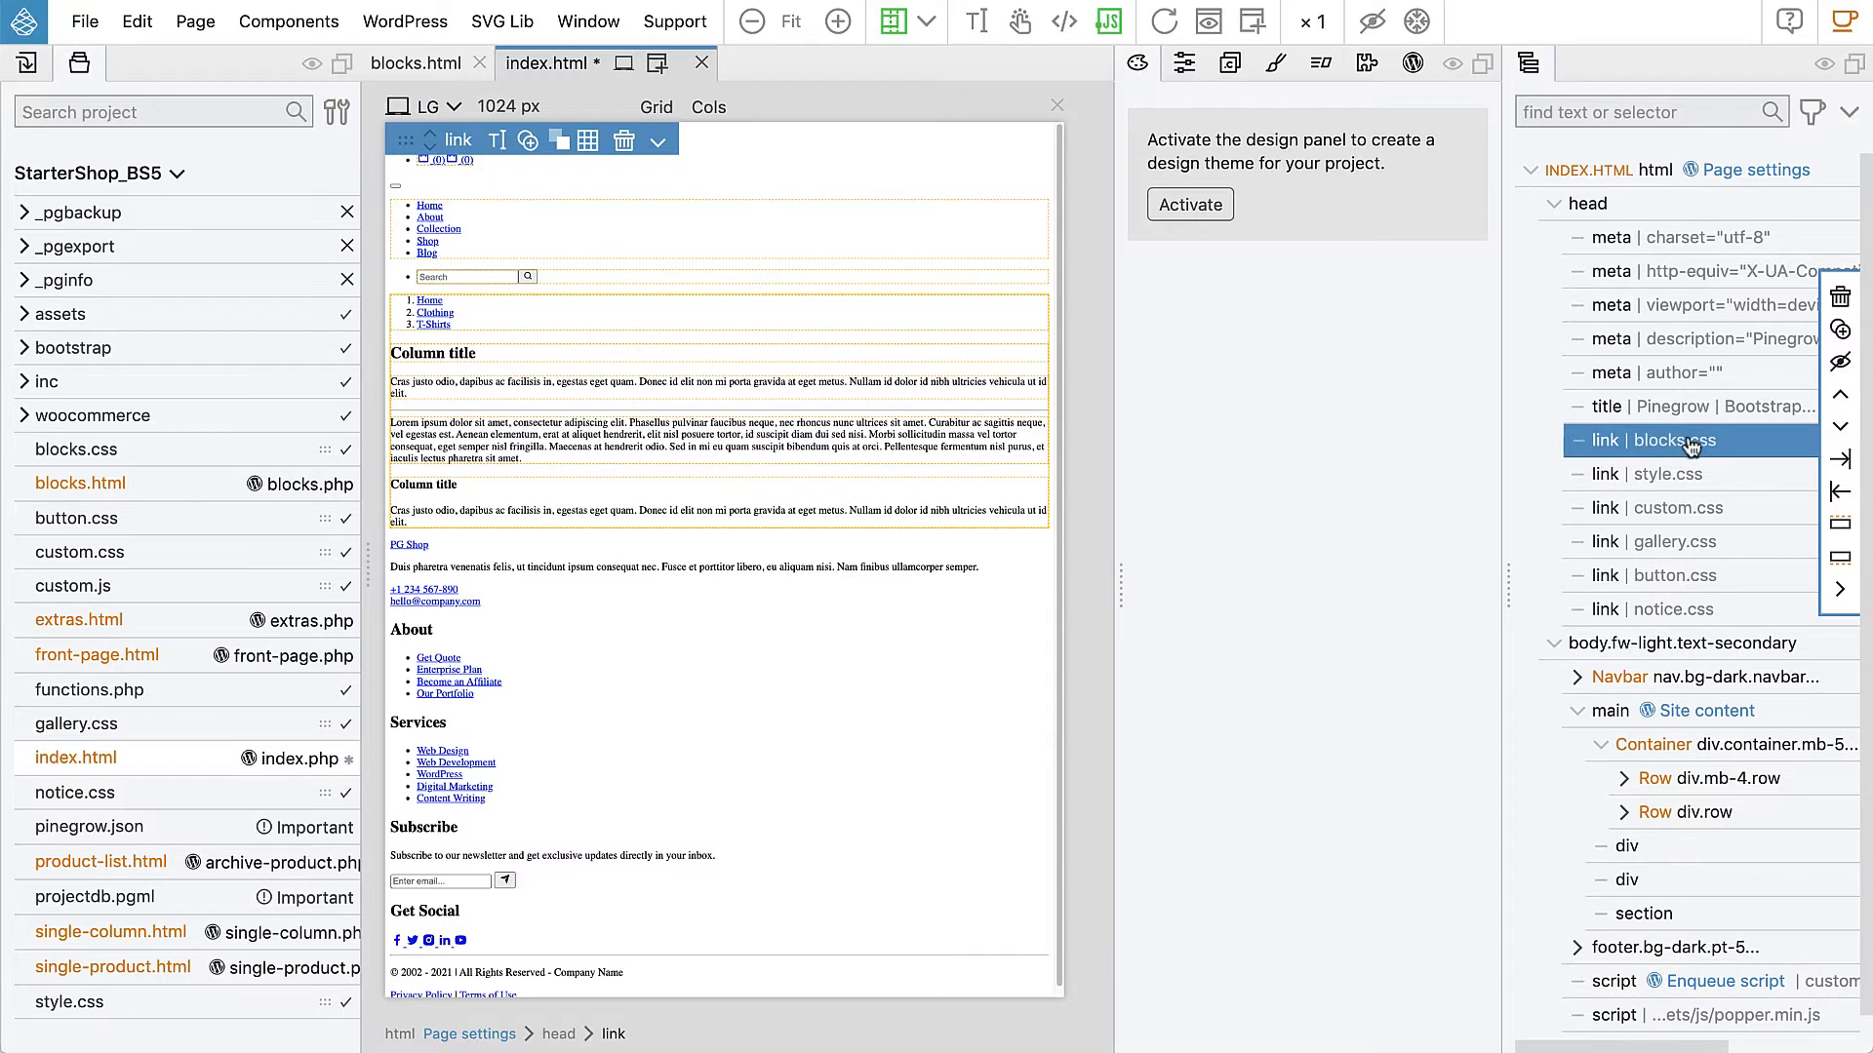
Step: Add bootstrap.min.css from the bootstrap/css folder to the head of index.html, directly above the blocks.css link
click(27, 348)
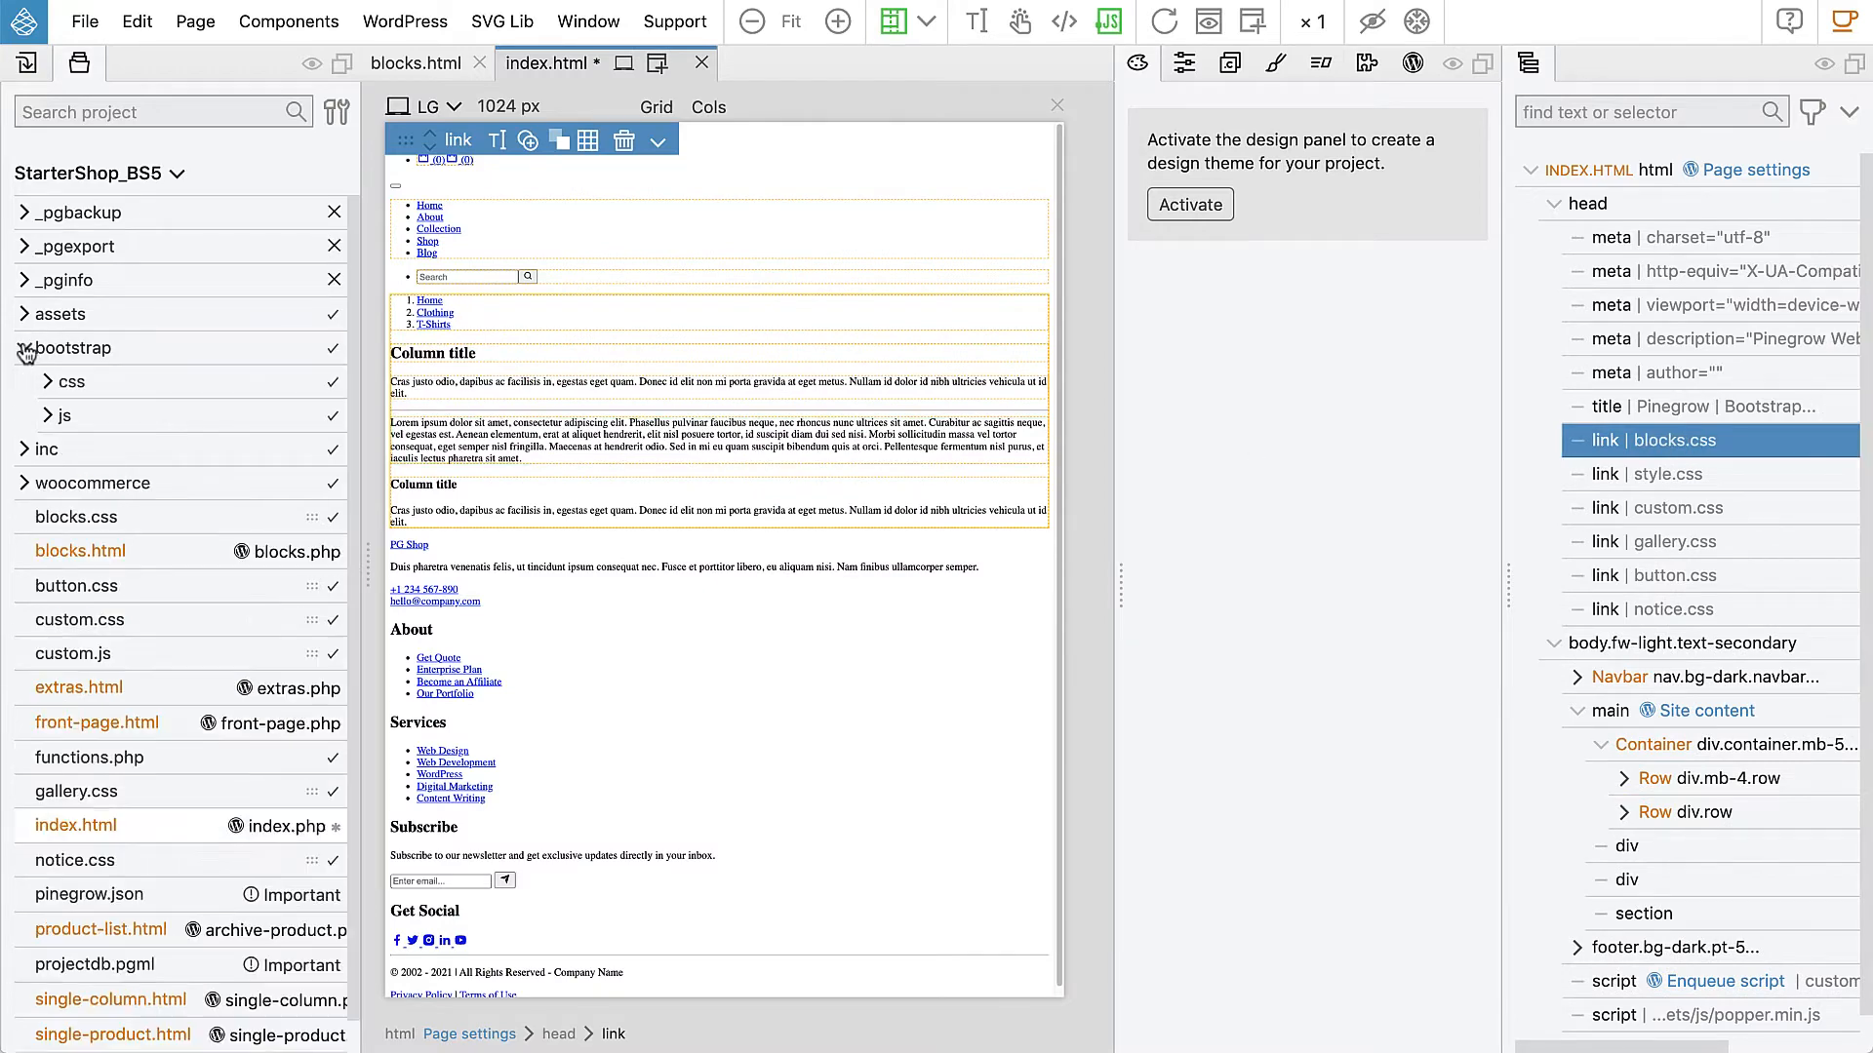
click(49, 382)
drag(97, 416, 1625, 485)
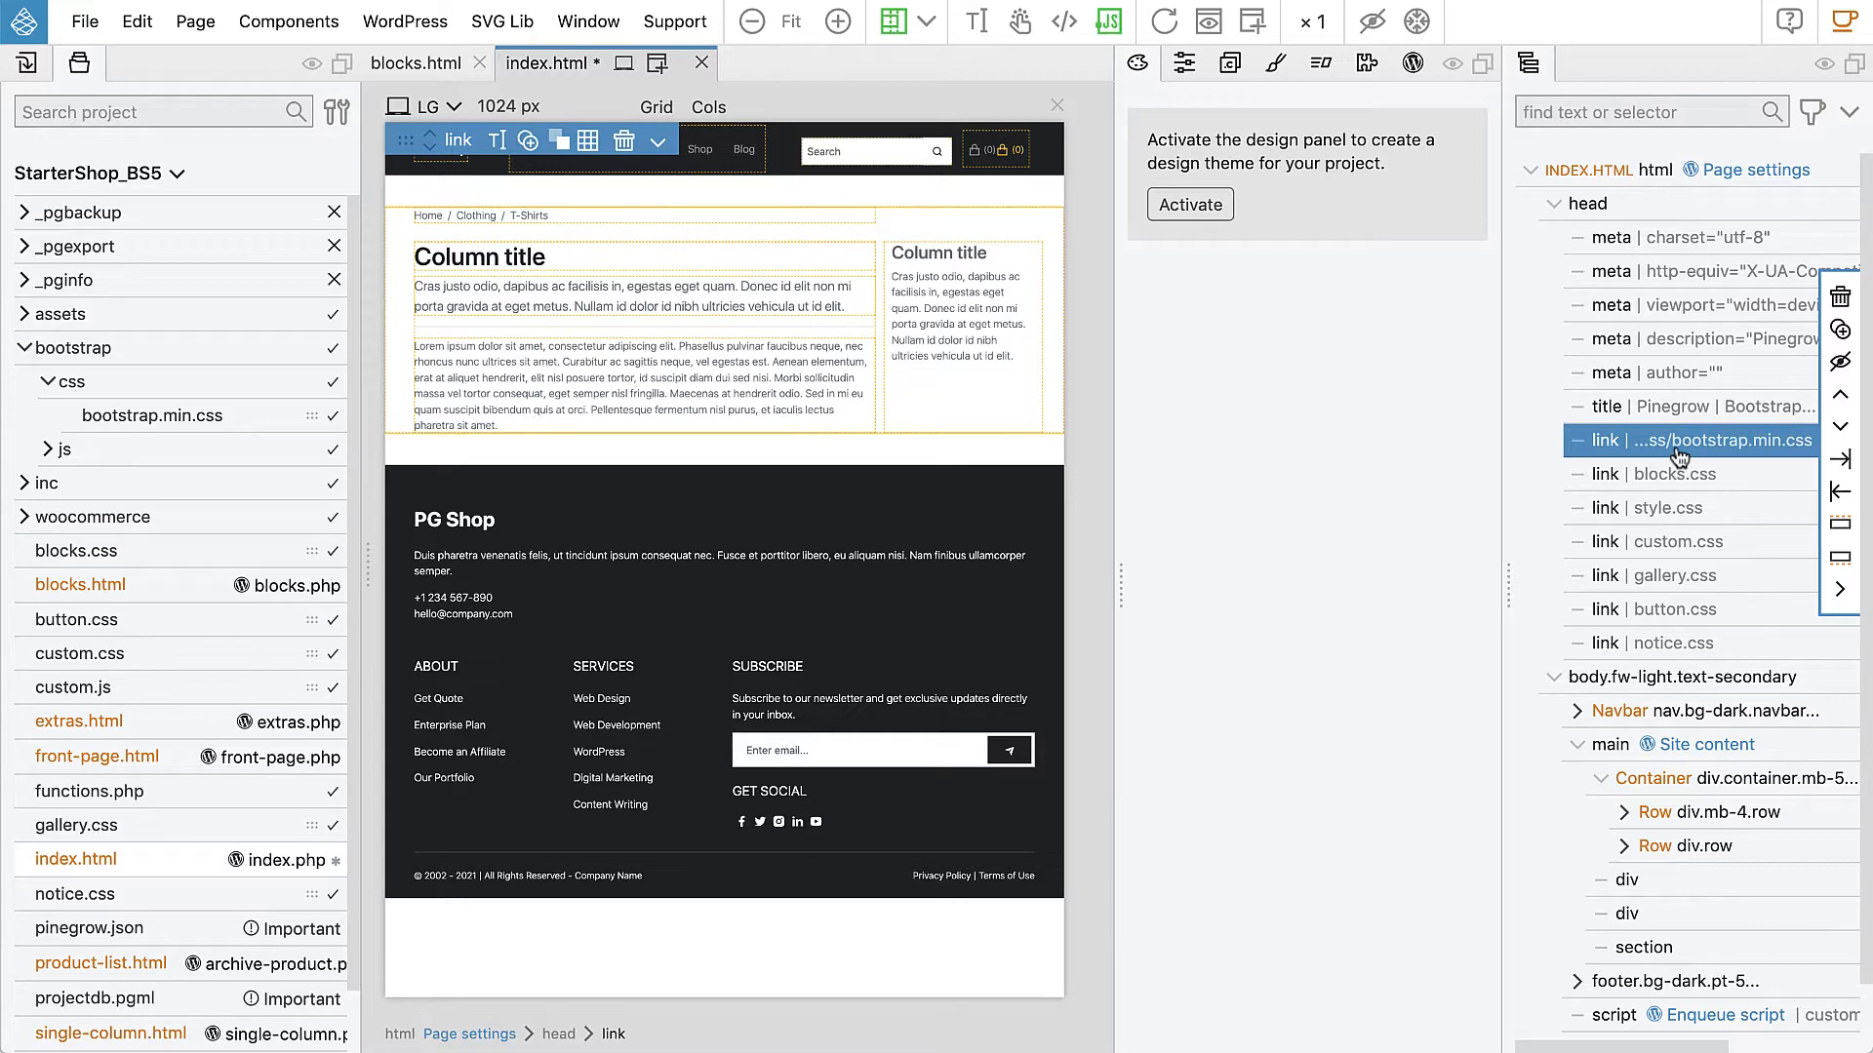
Step: Compare the stylesheet links of blocks.html and index.html, and try to apply the master page to blocks.html
click(422, 66)
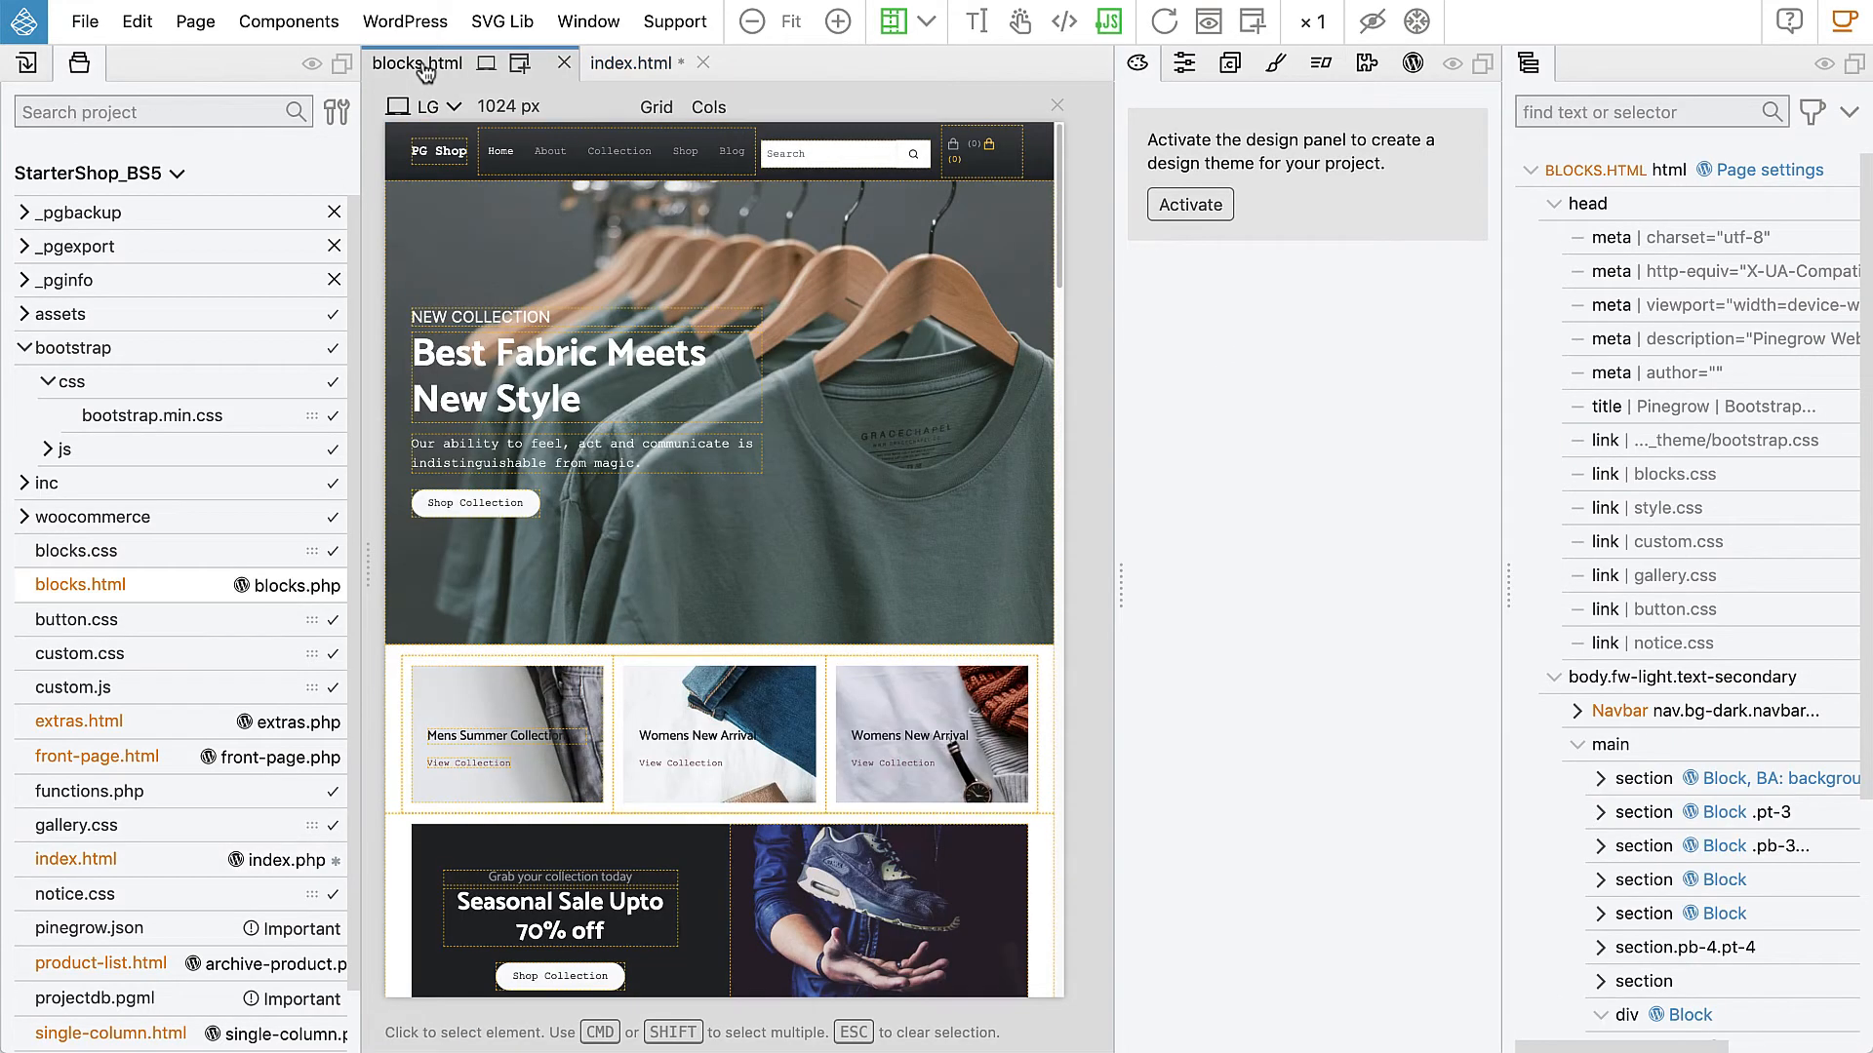
click(632, 64)
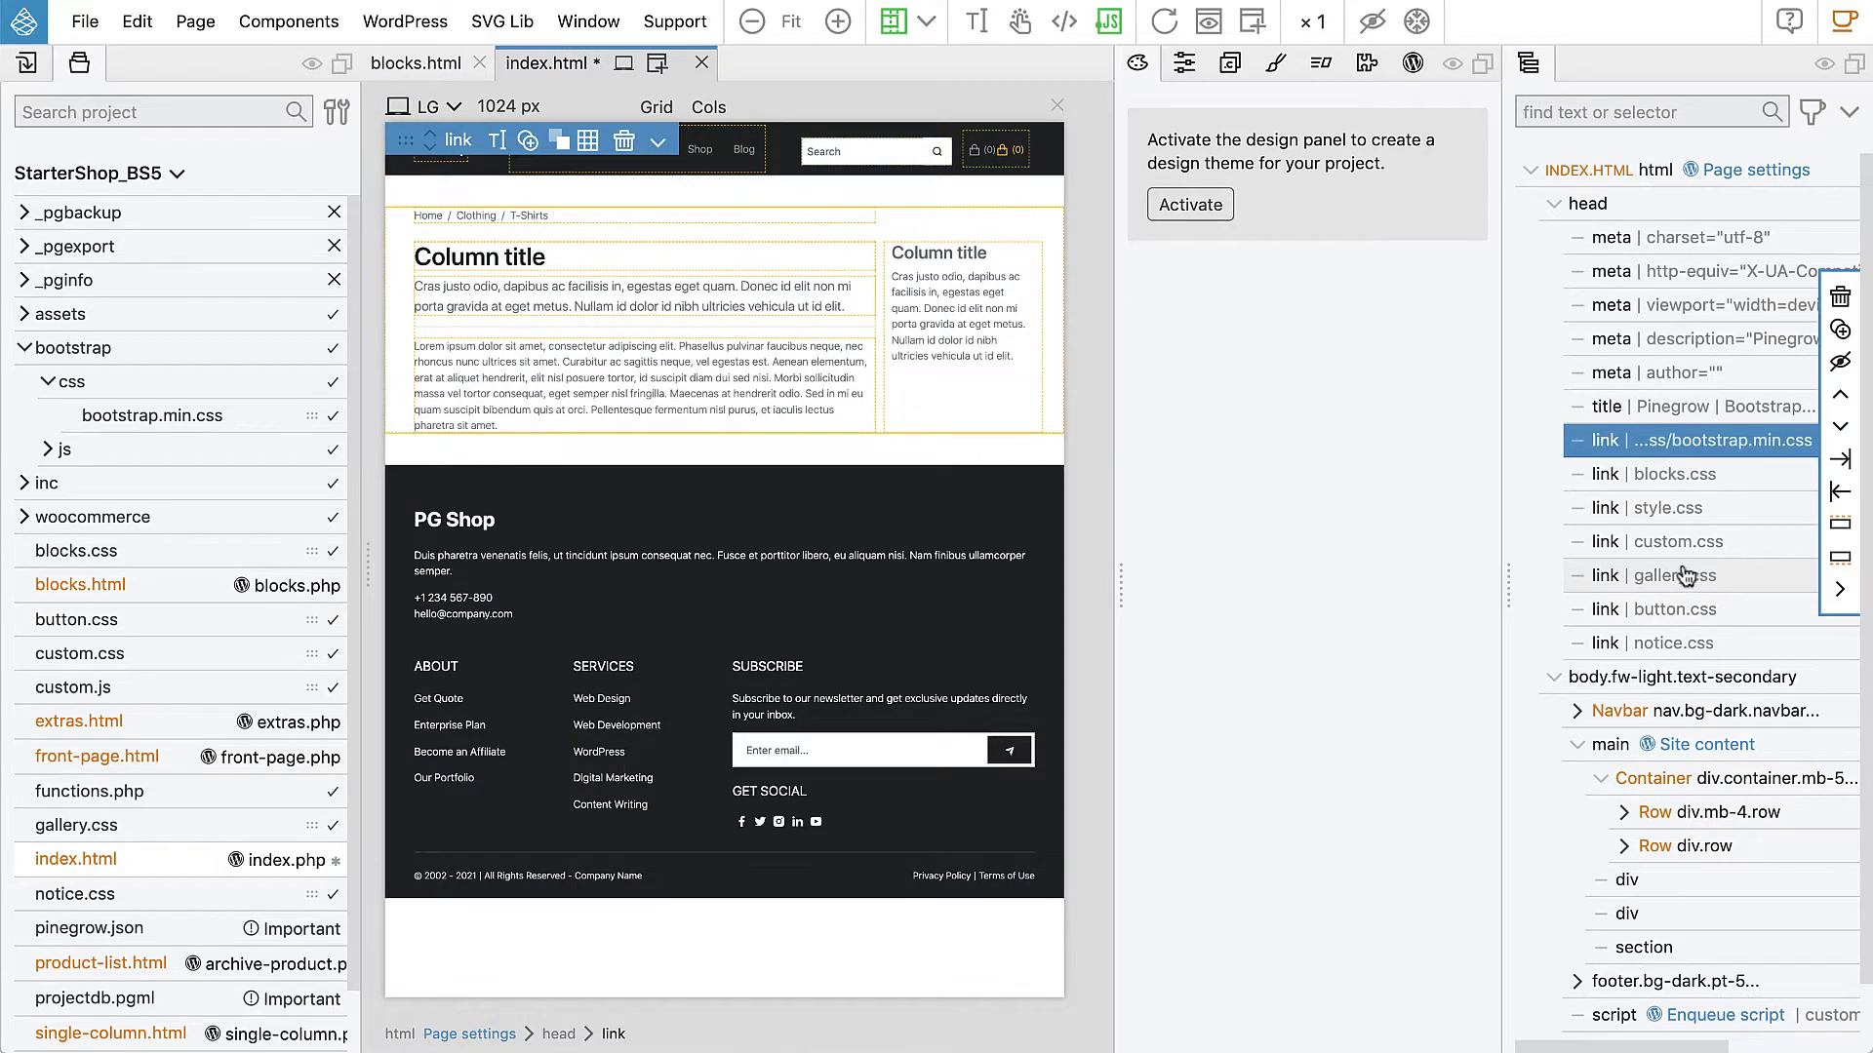
click(397, 78)
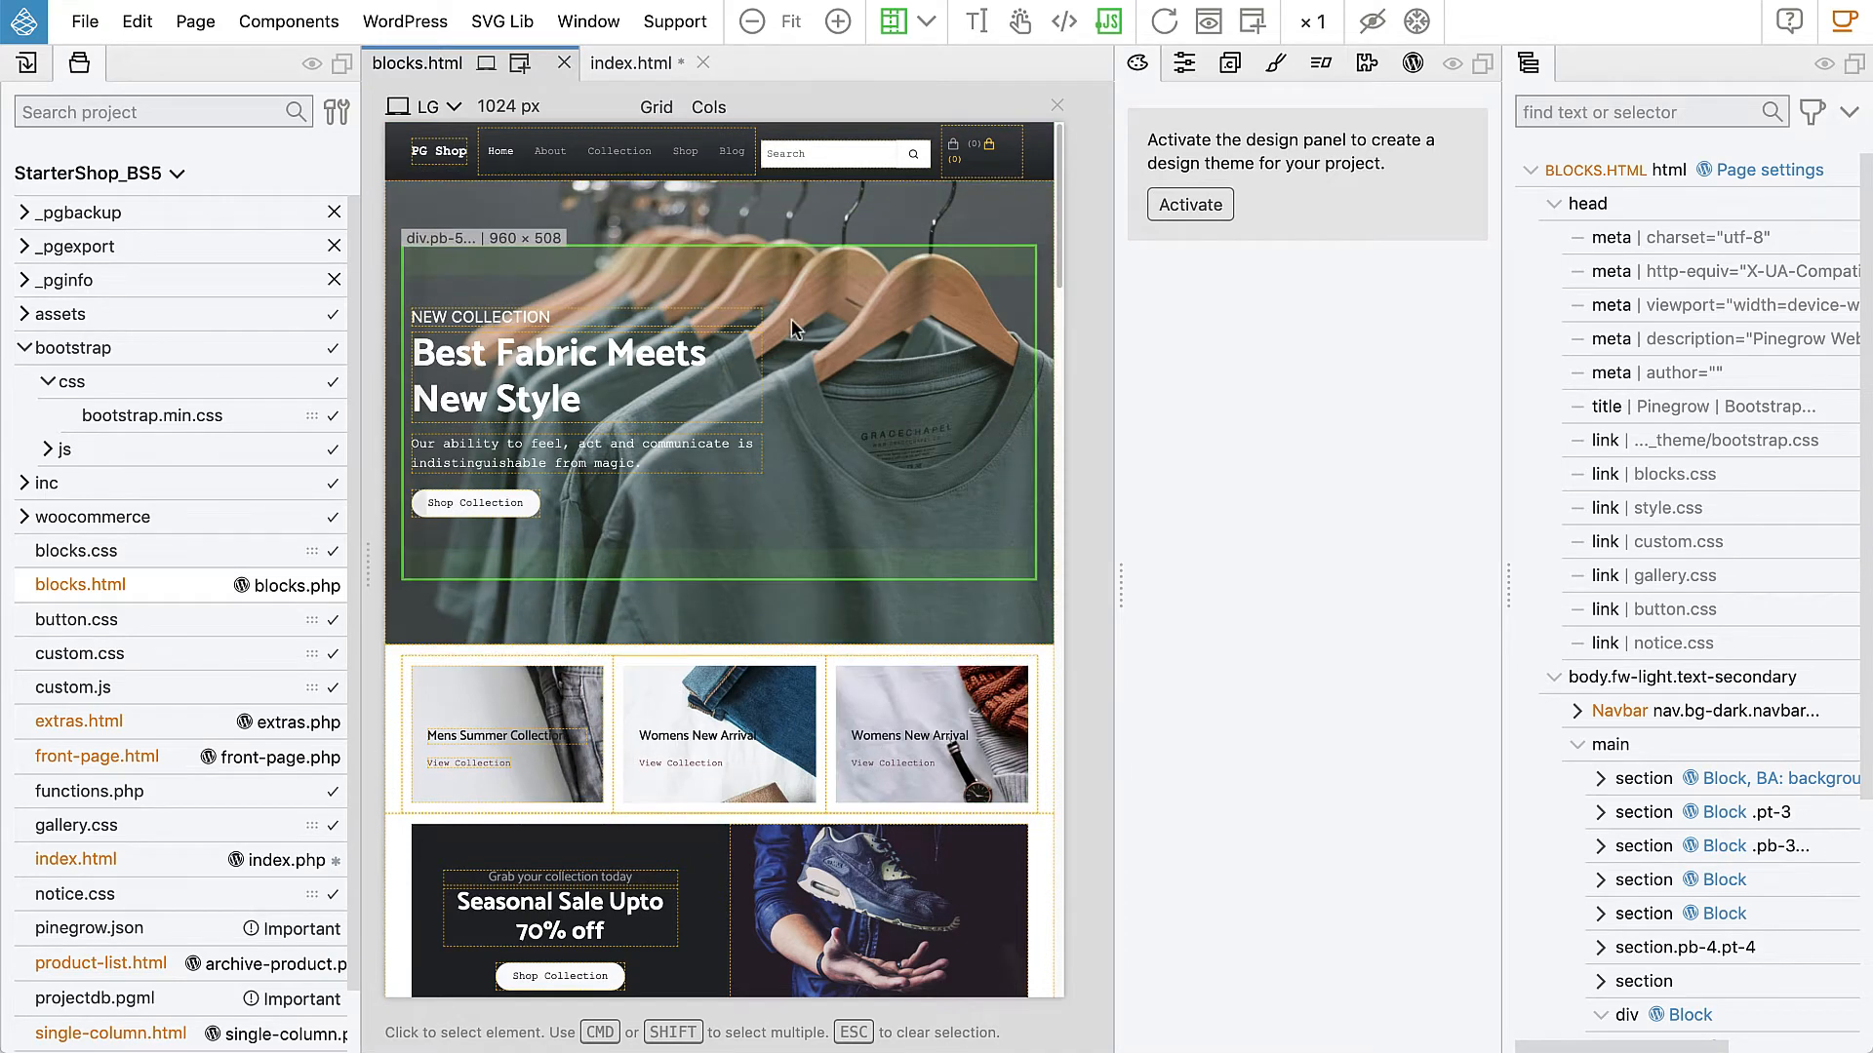
click(397, 30)
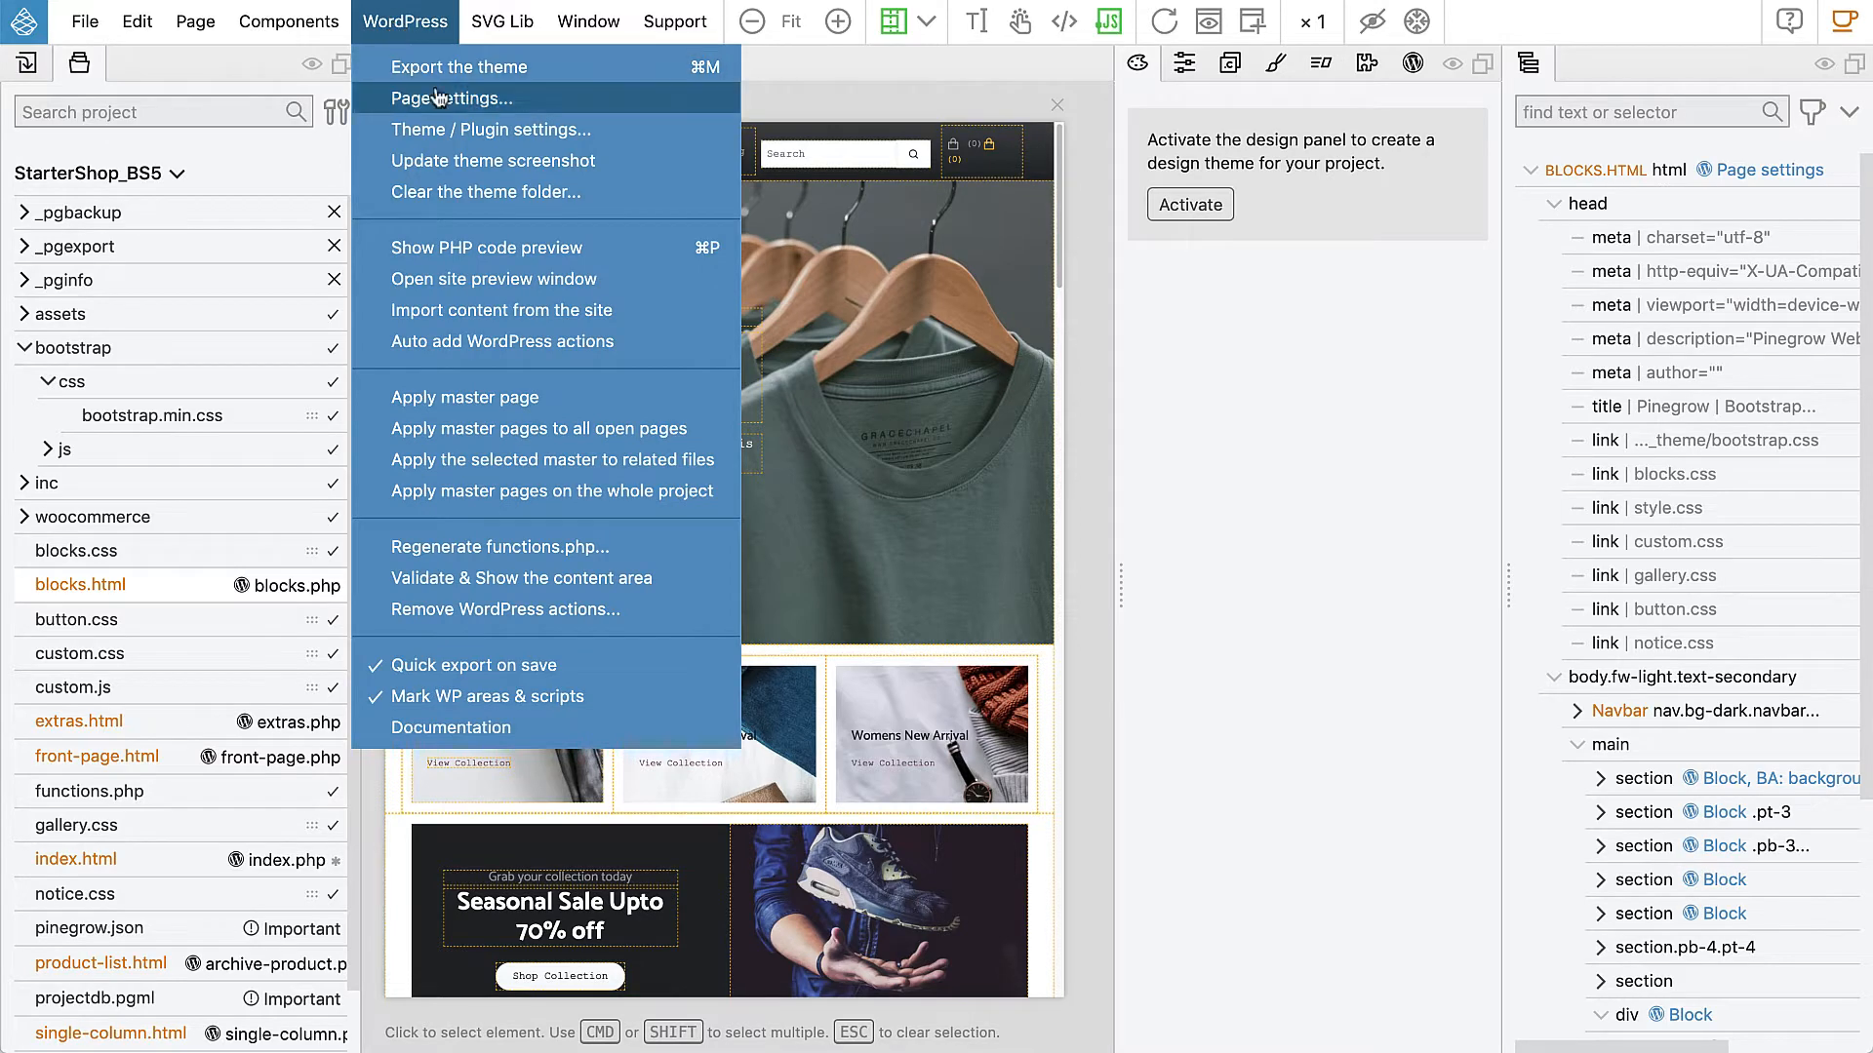
click(604, 405)
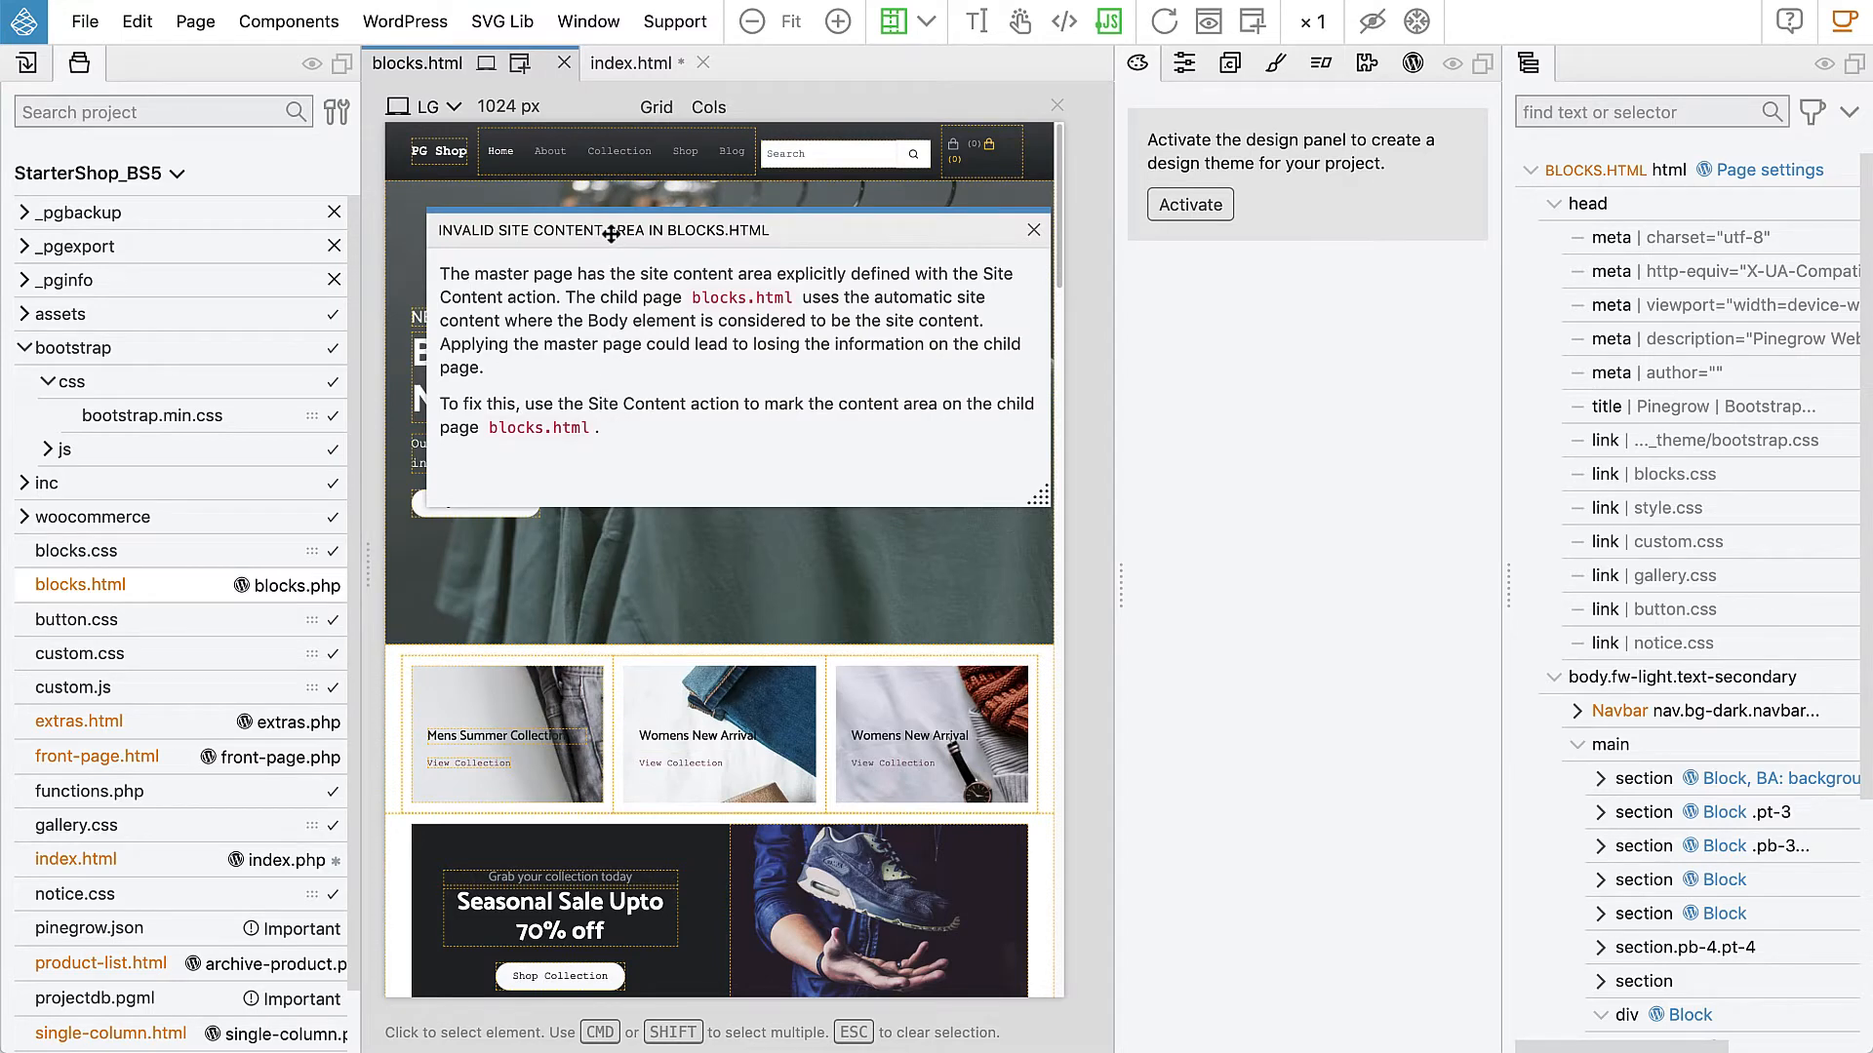
drag(615, 232, 825, 328)
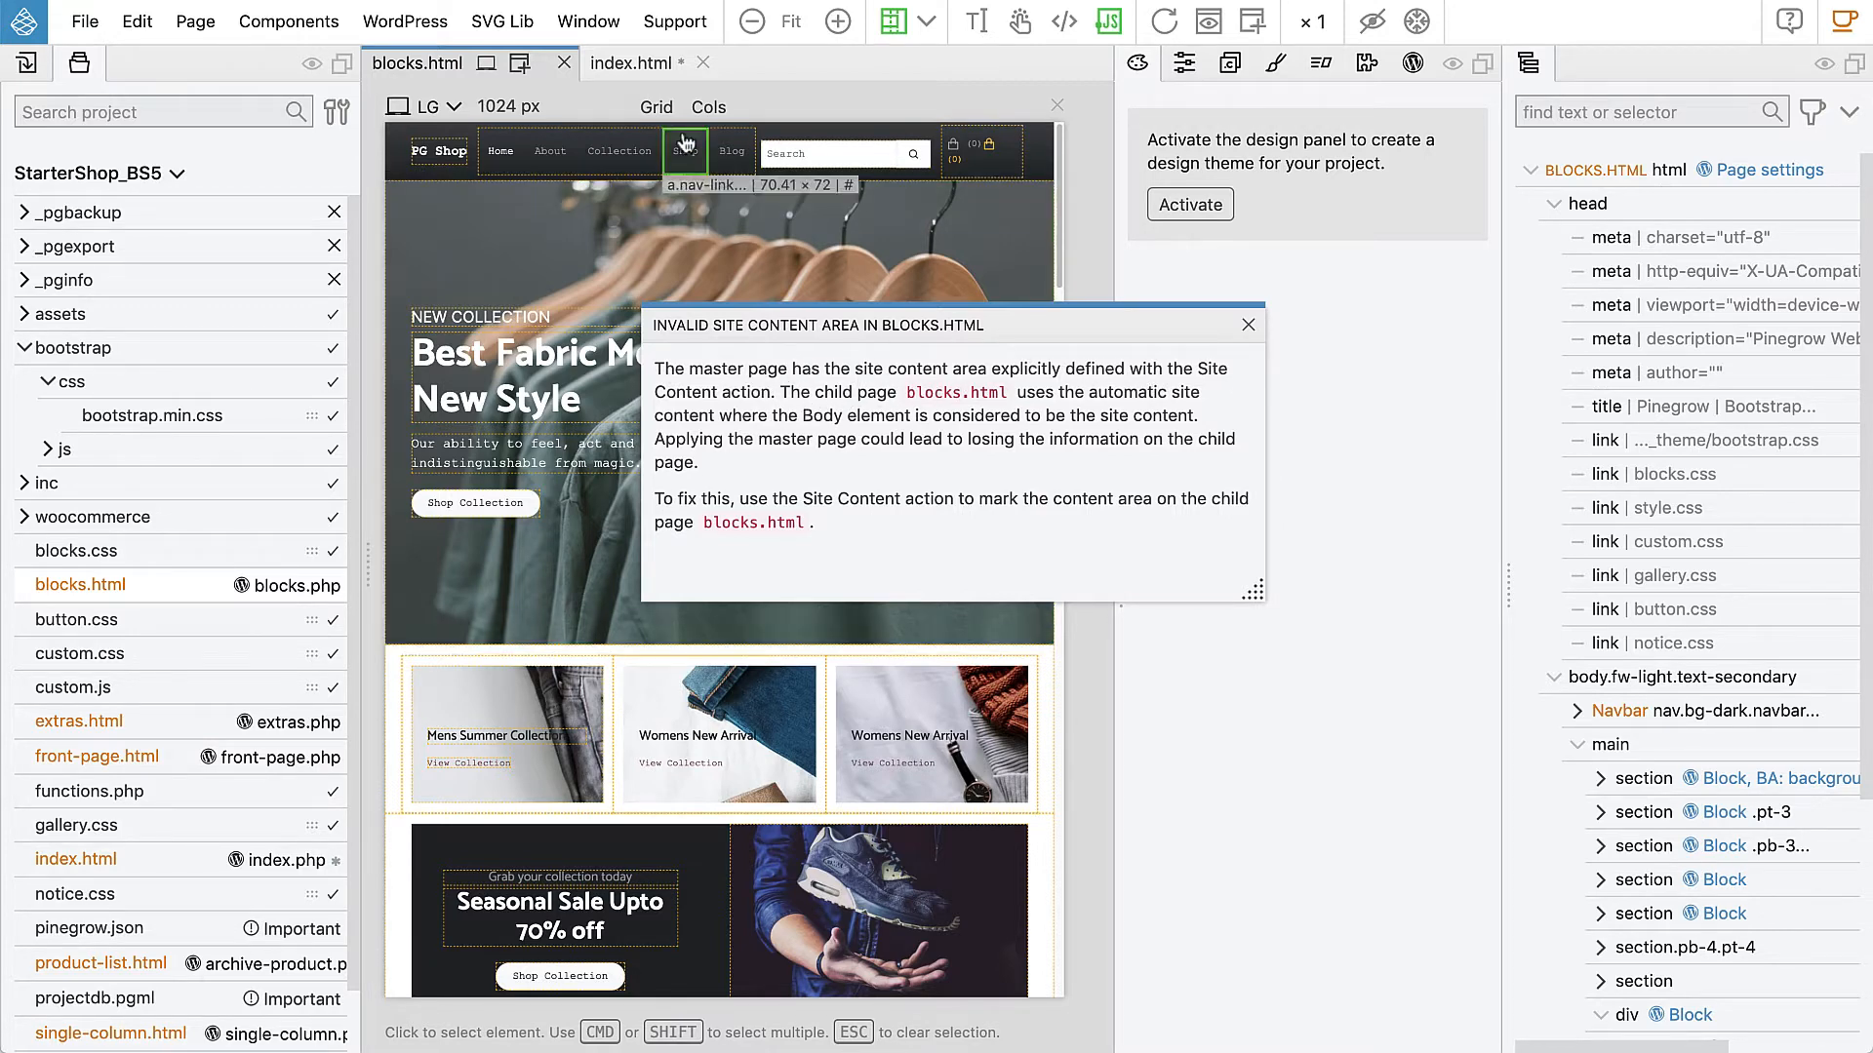
Step: Inspect which WordPress actions are assigned to the main element of index.html
click(629, 63)
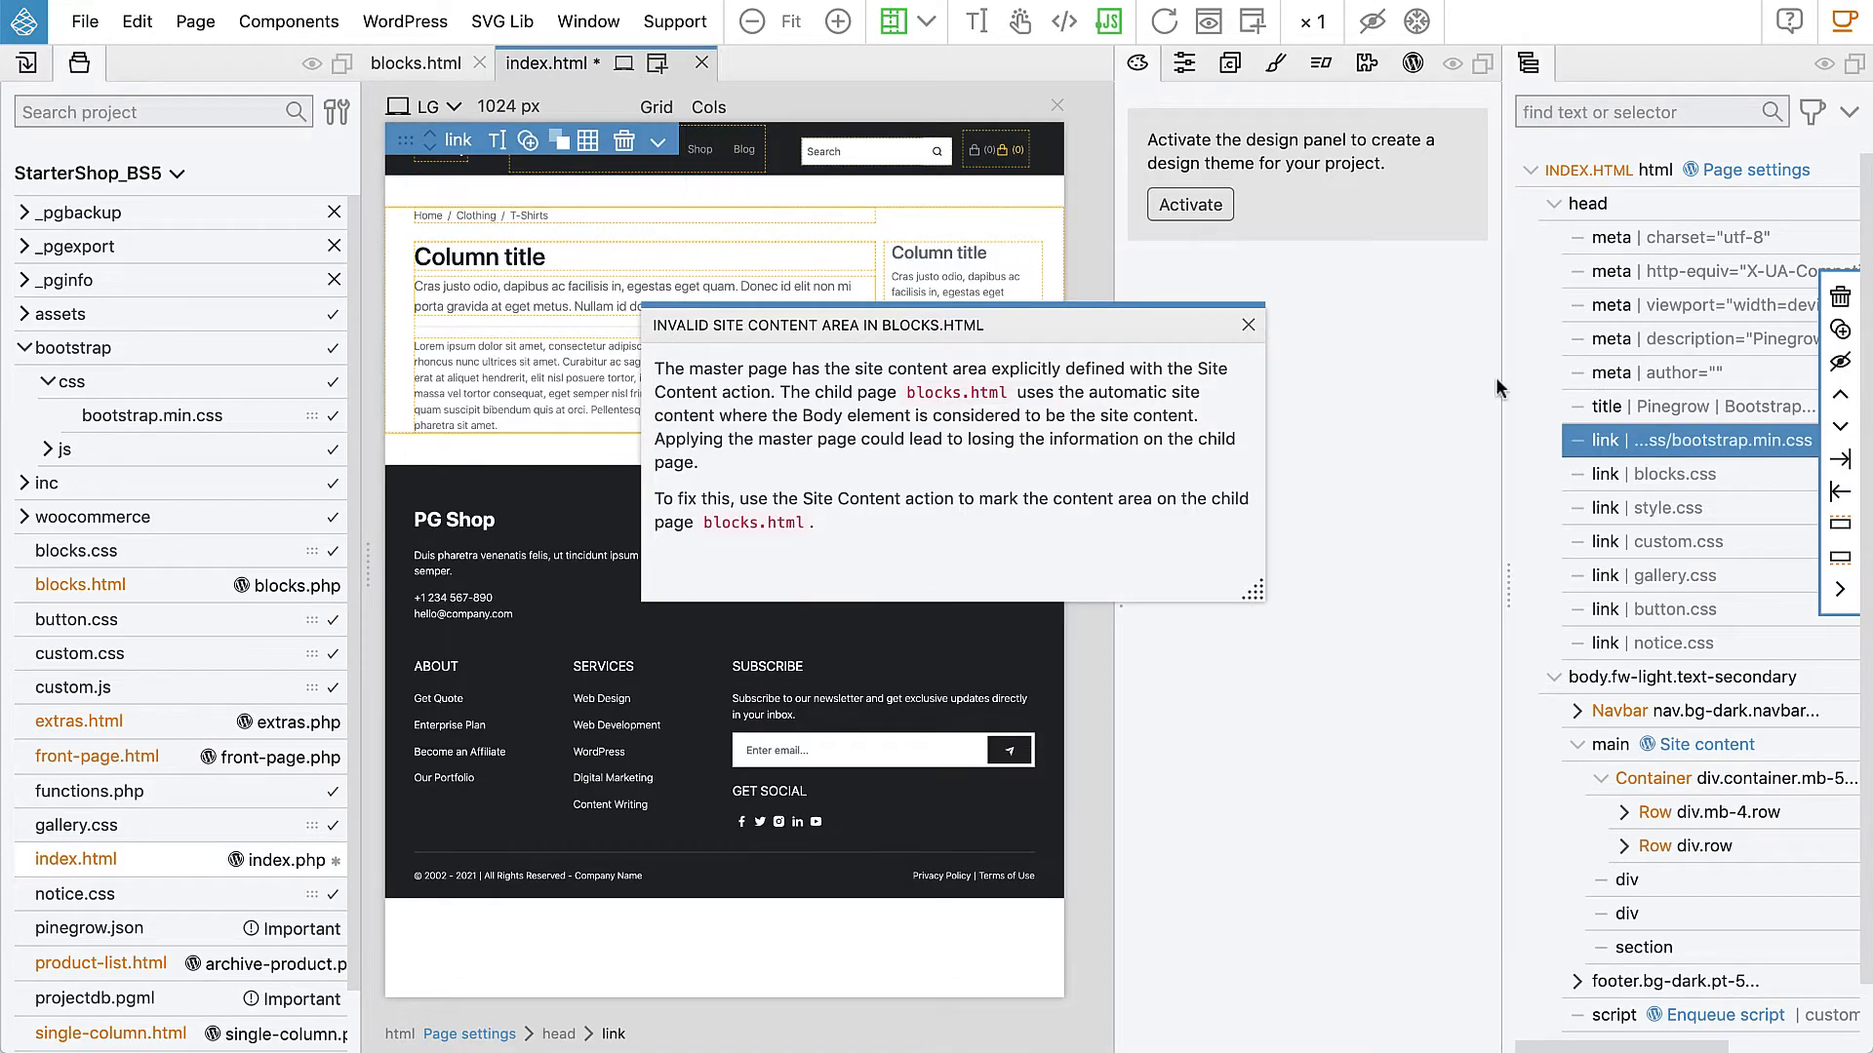
scroll(1717, 553, down, 1)
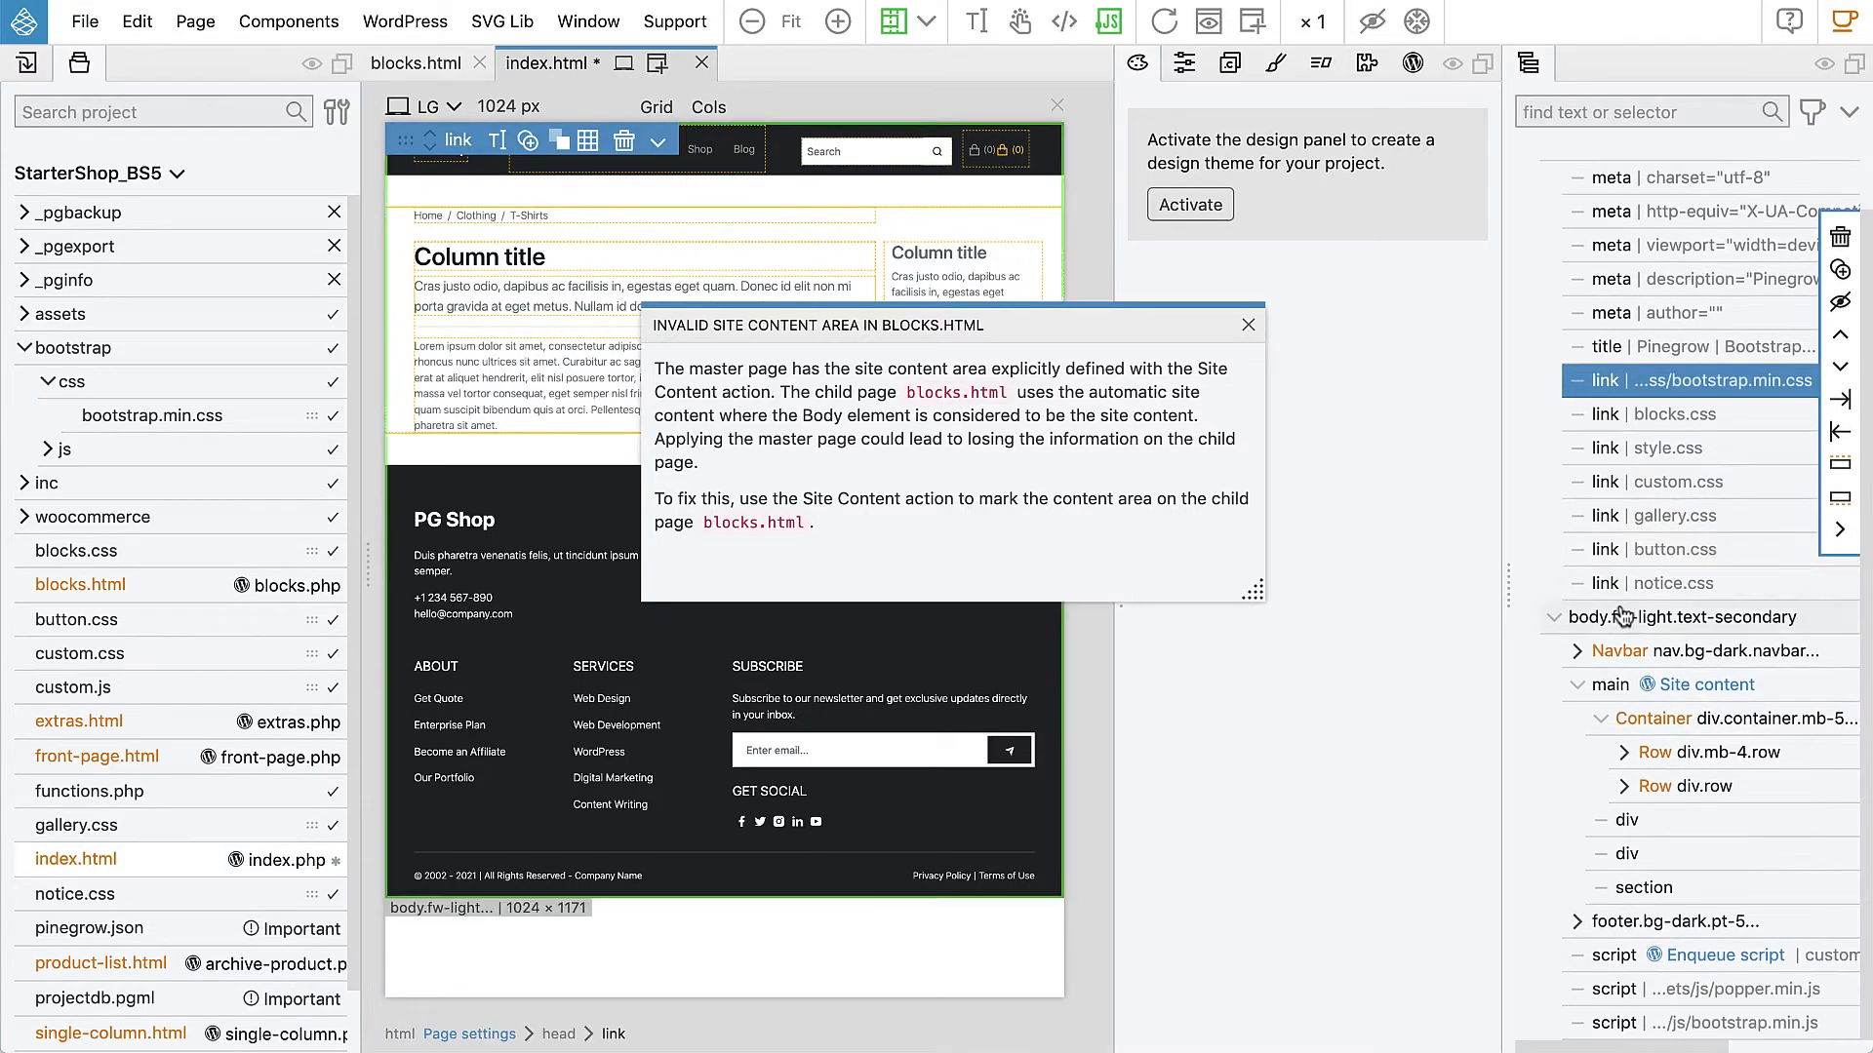
click(1611, 689)
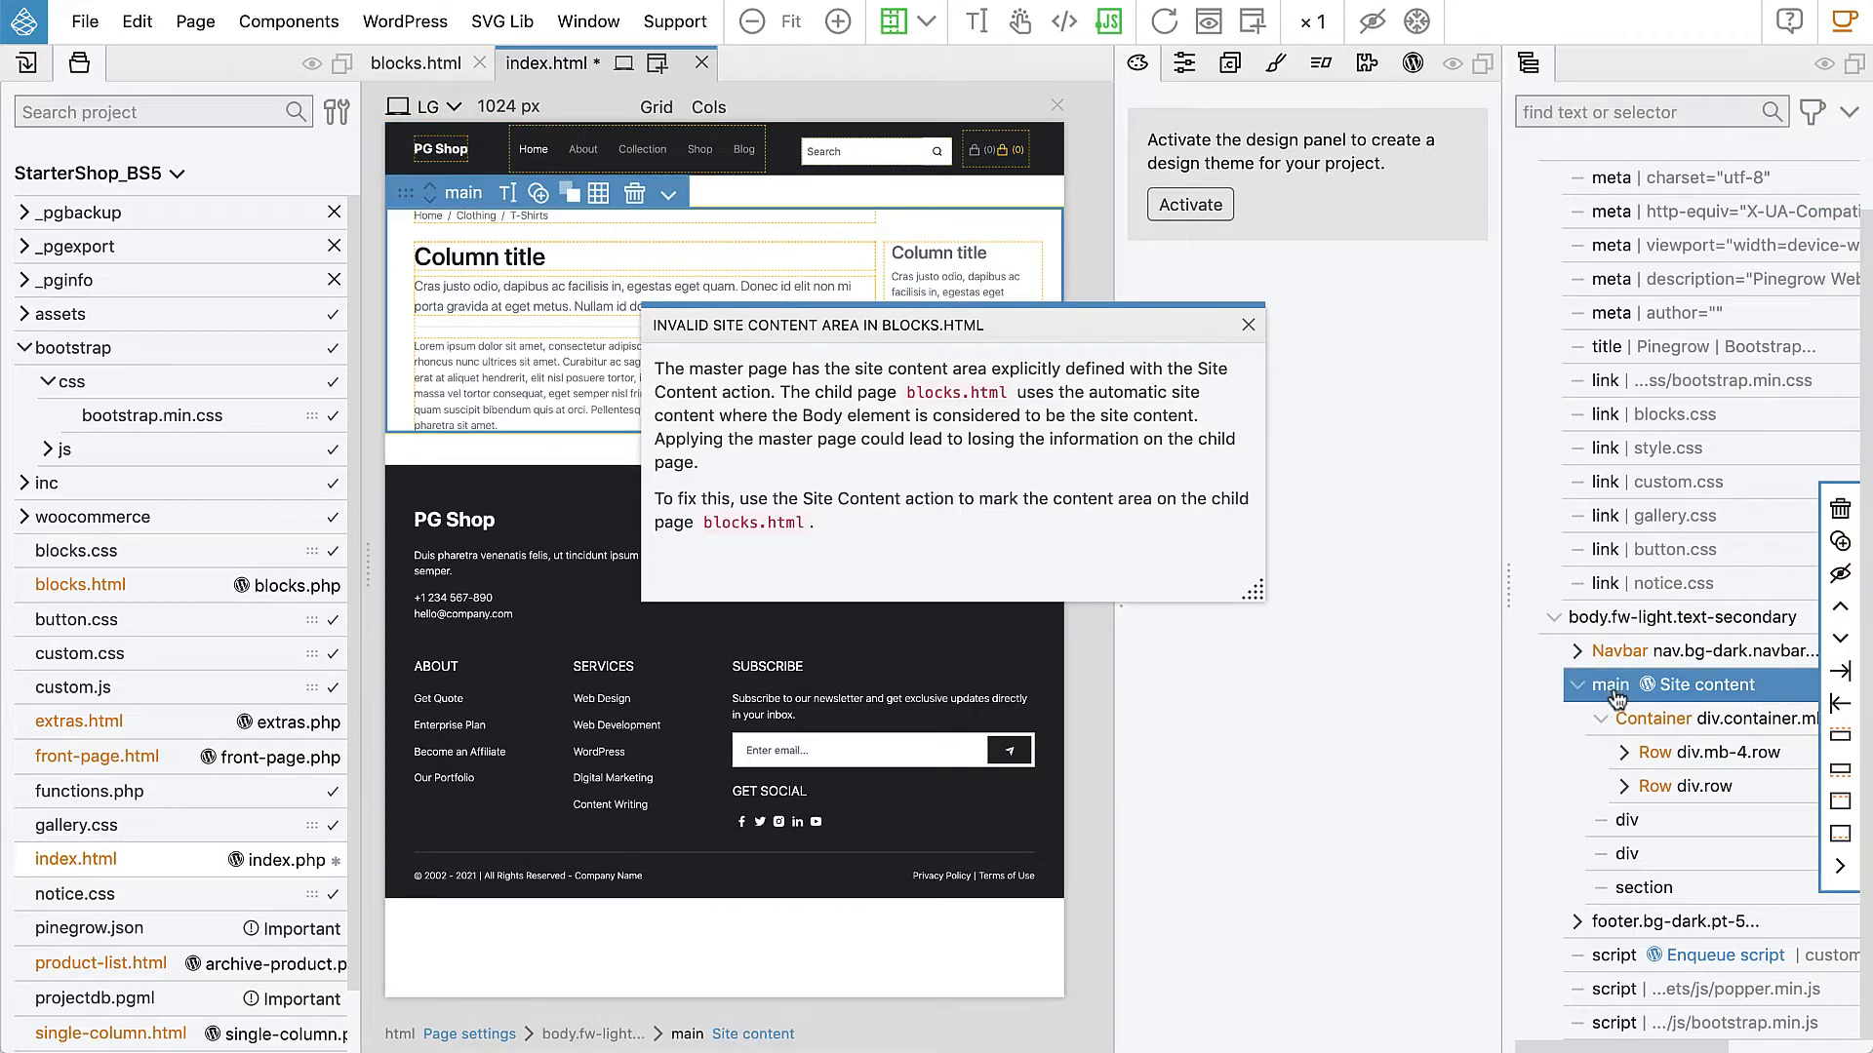
click(1412, 64)
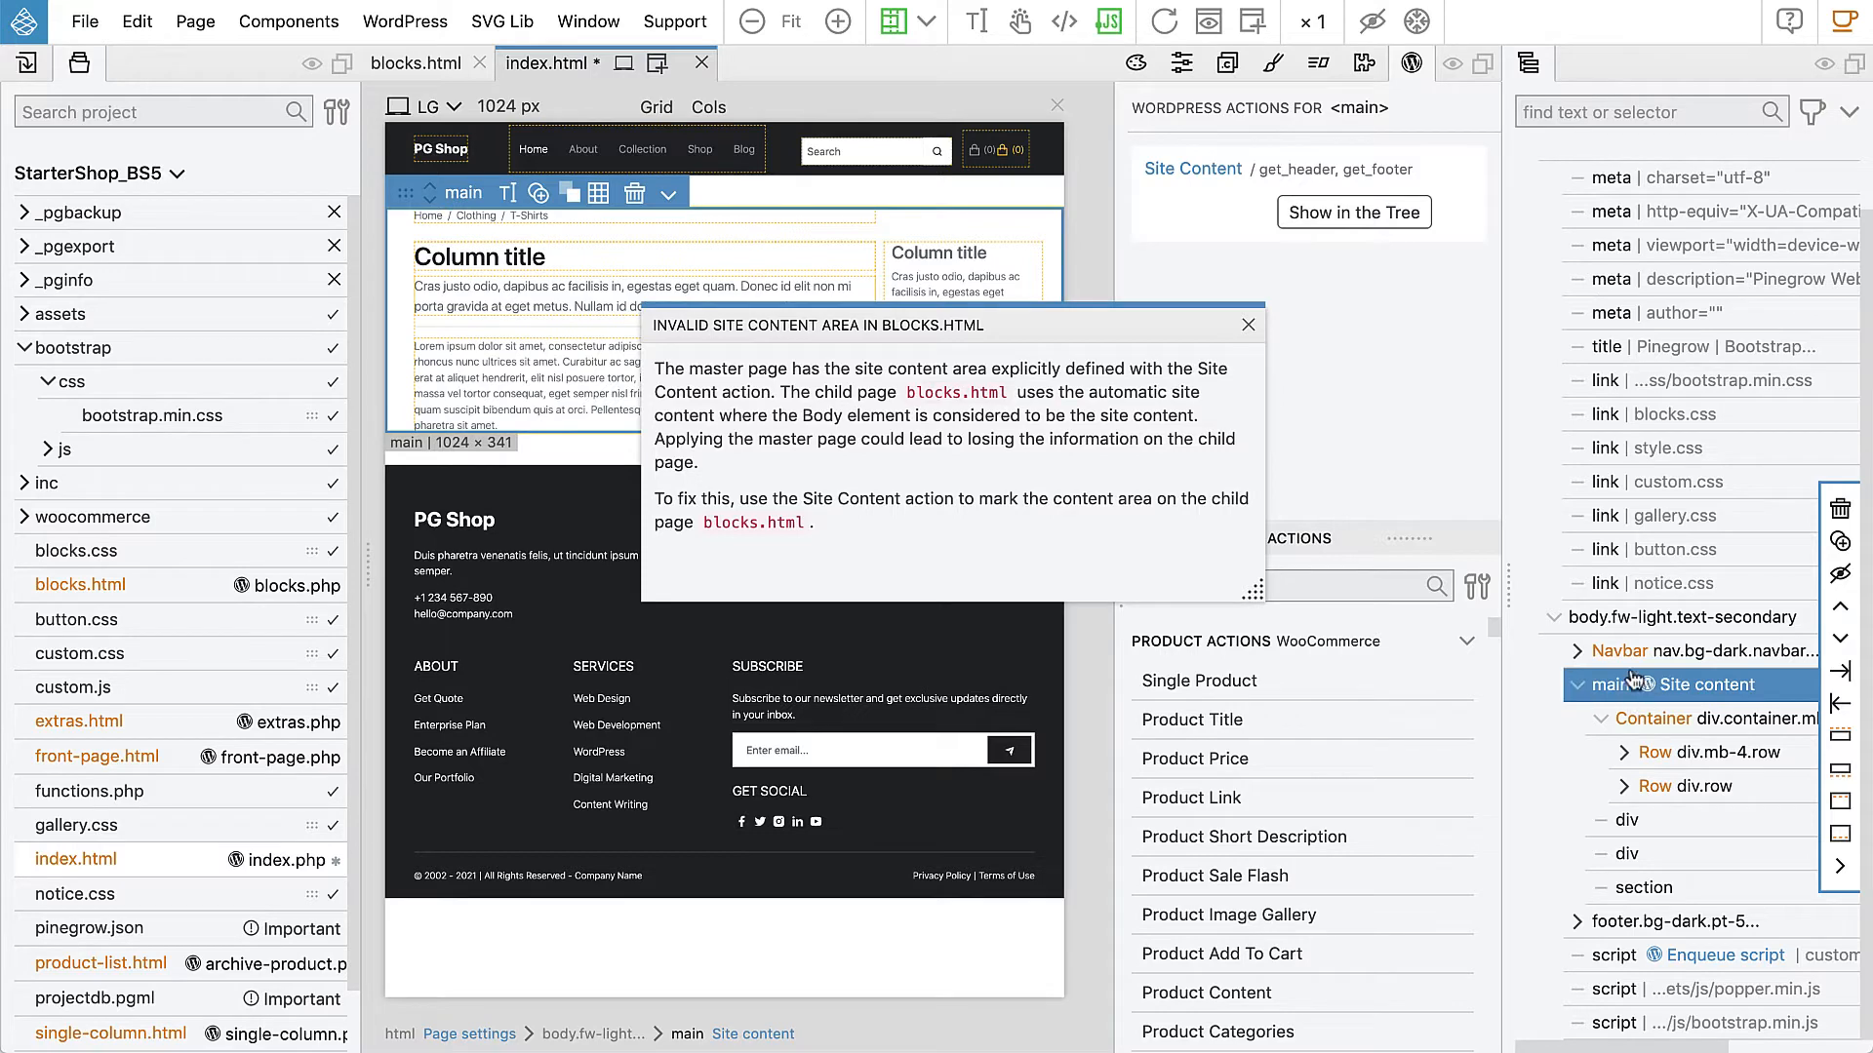
Step: Add the Site Content WordPress action to the main element of blocks.html and return to index.html
click(404, 66)
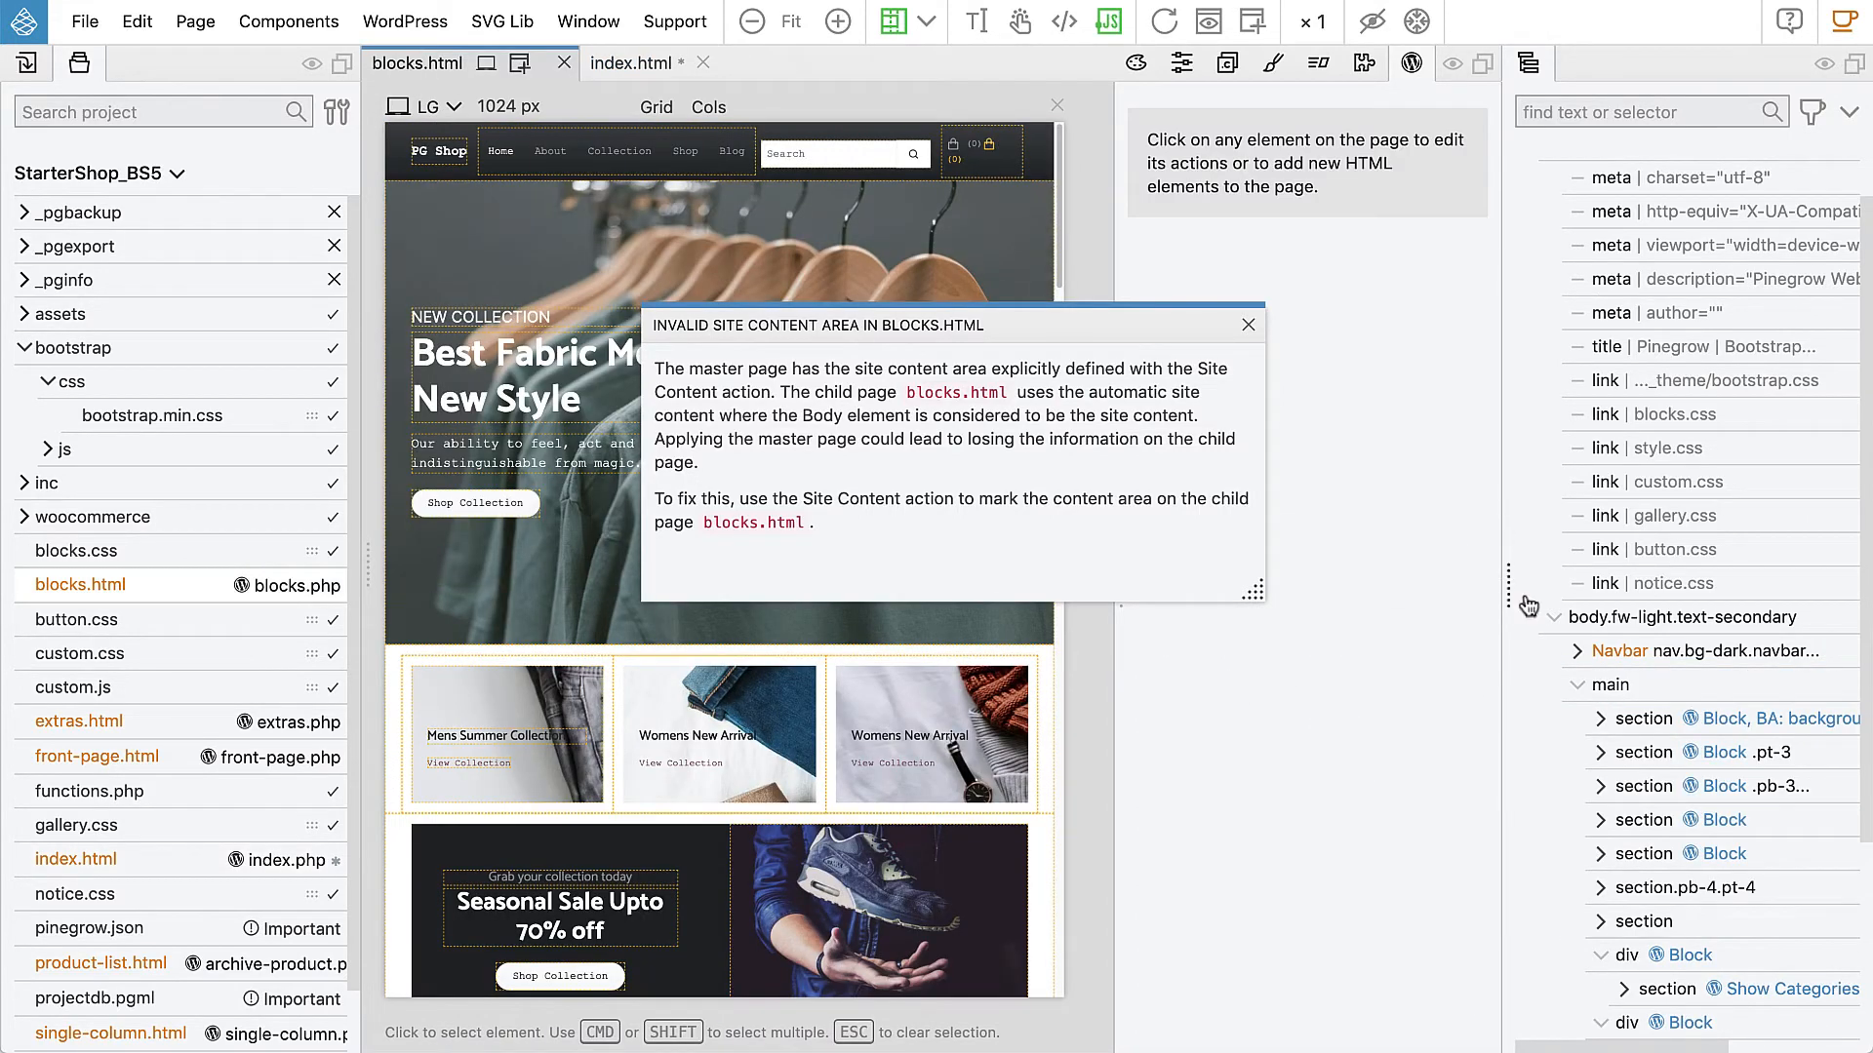
click(1613, 679)
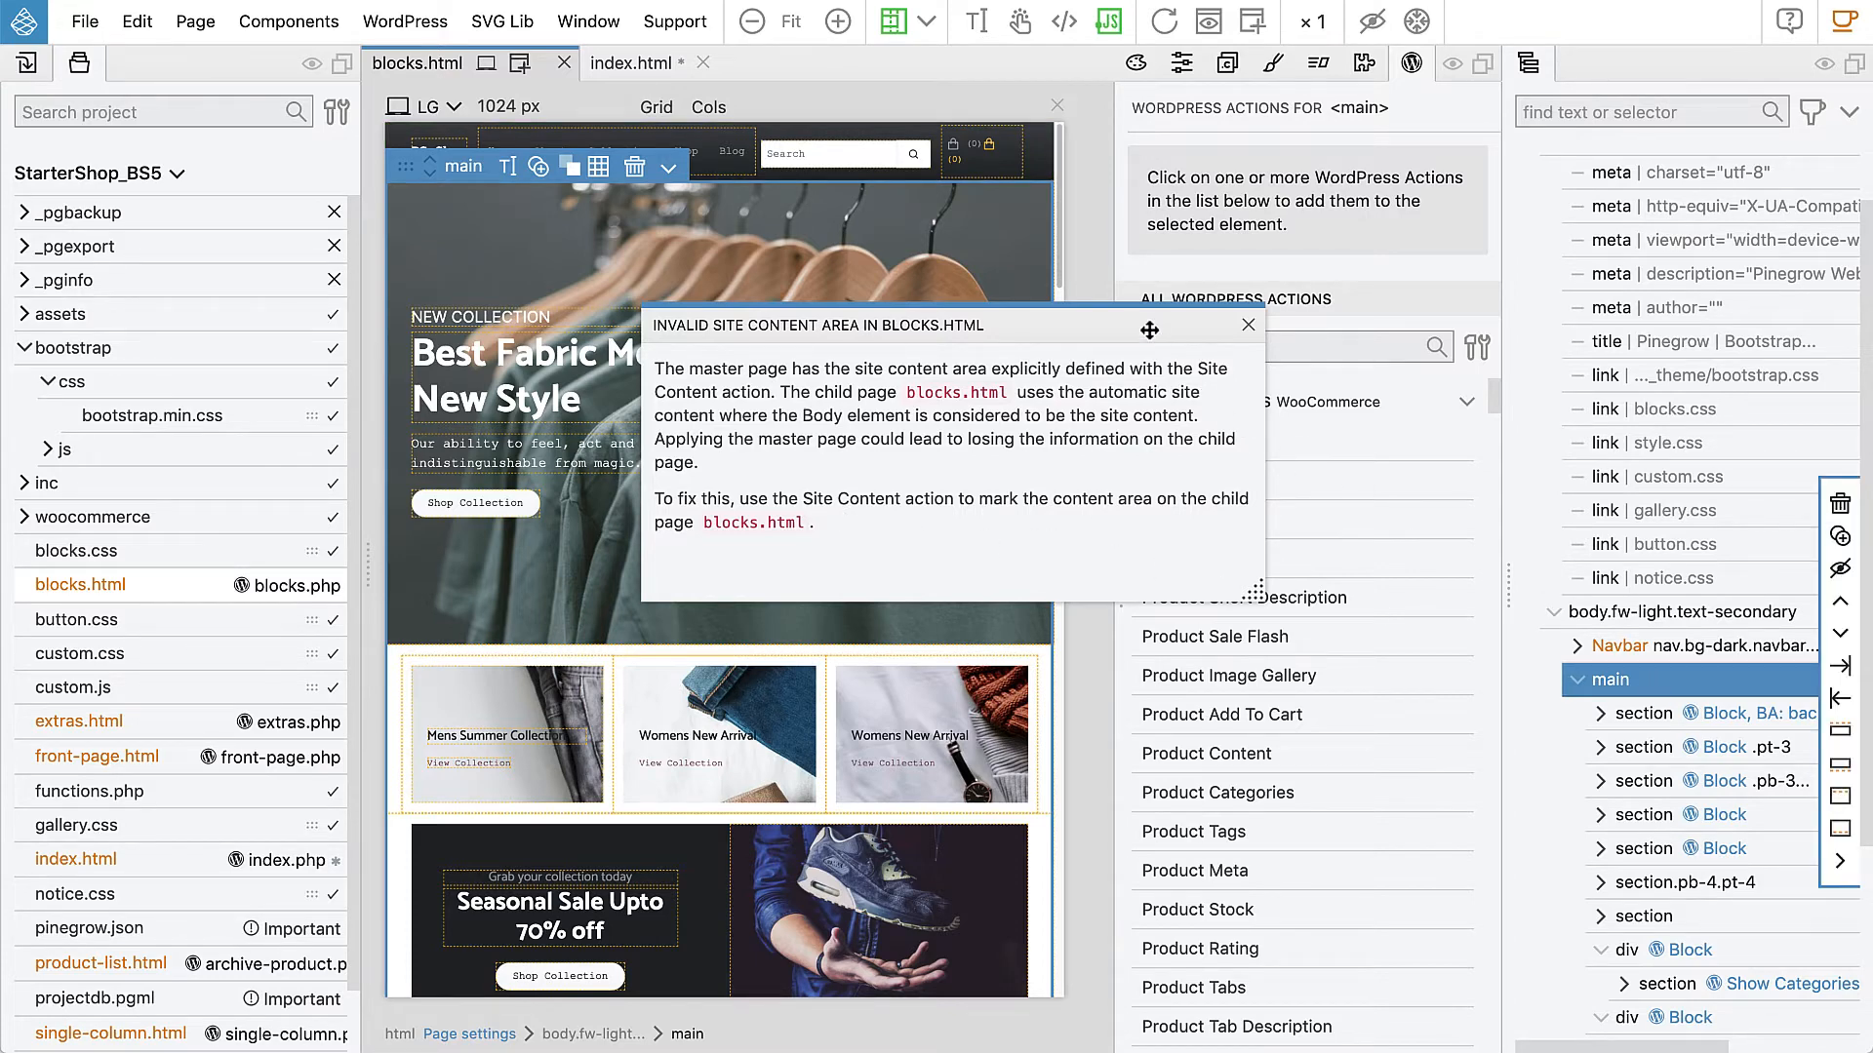
drag(1141, 326, 796, 343)
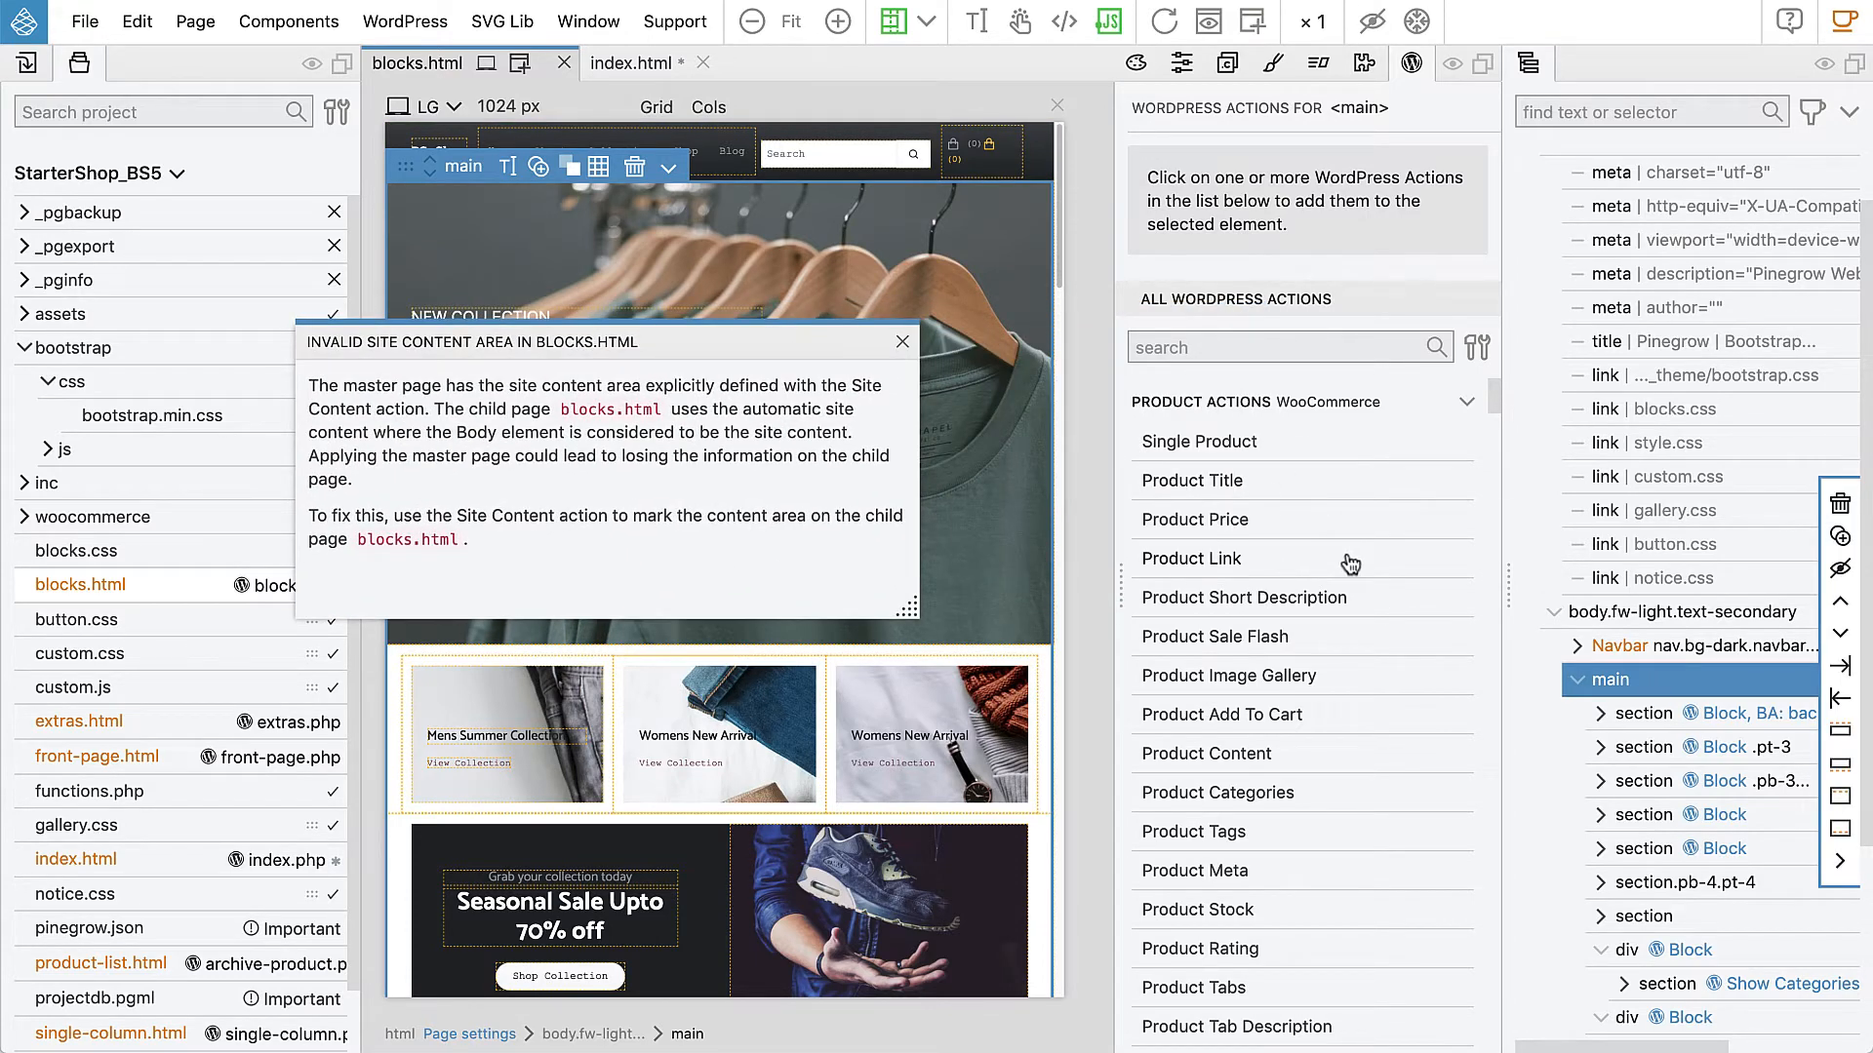
scroll(1348, 561, down, 4)
scroll(1348, 562, down, 10)
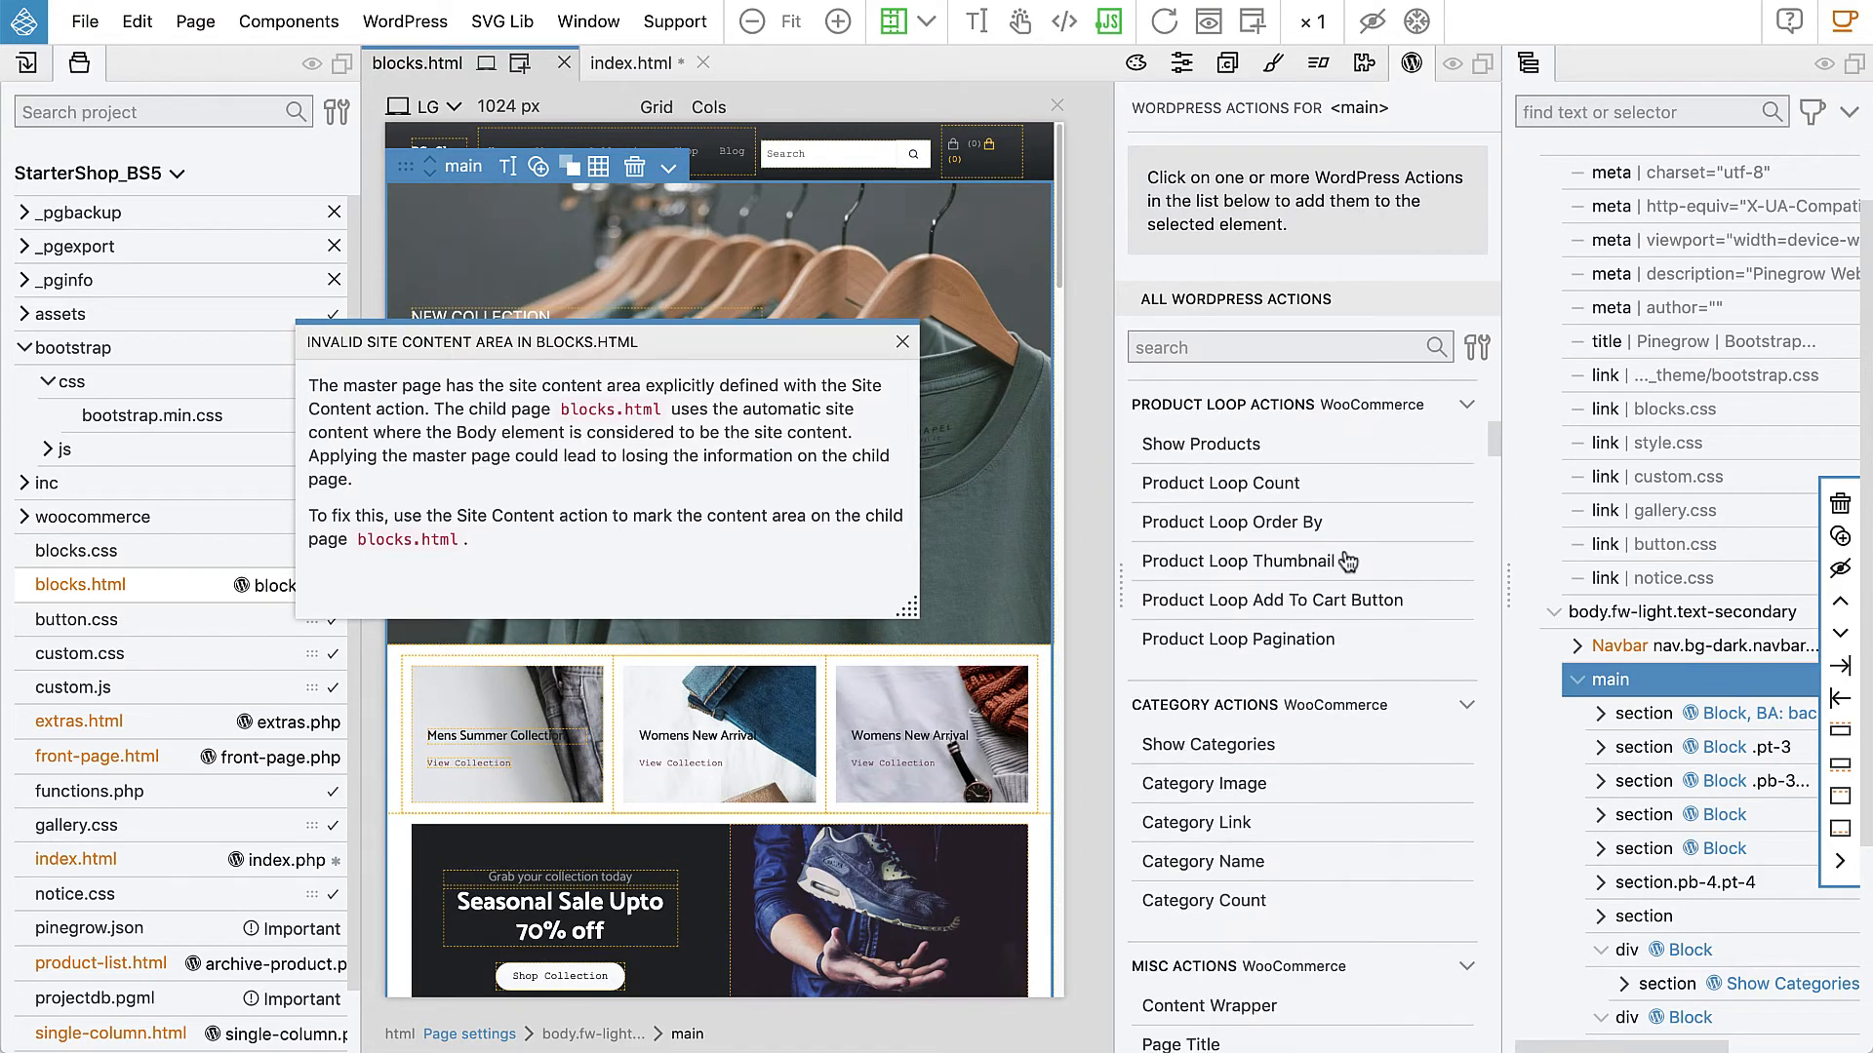
scroll(1344, 558, down, 7)
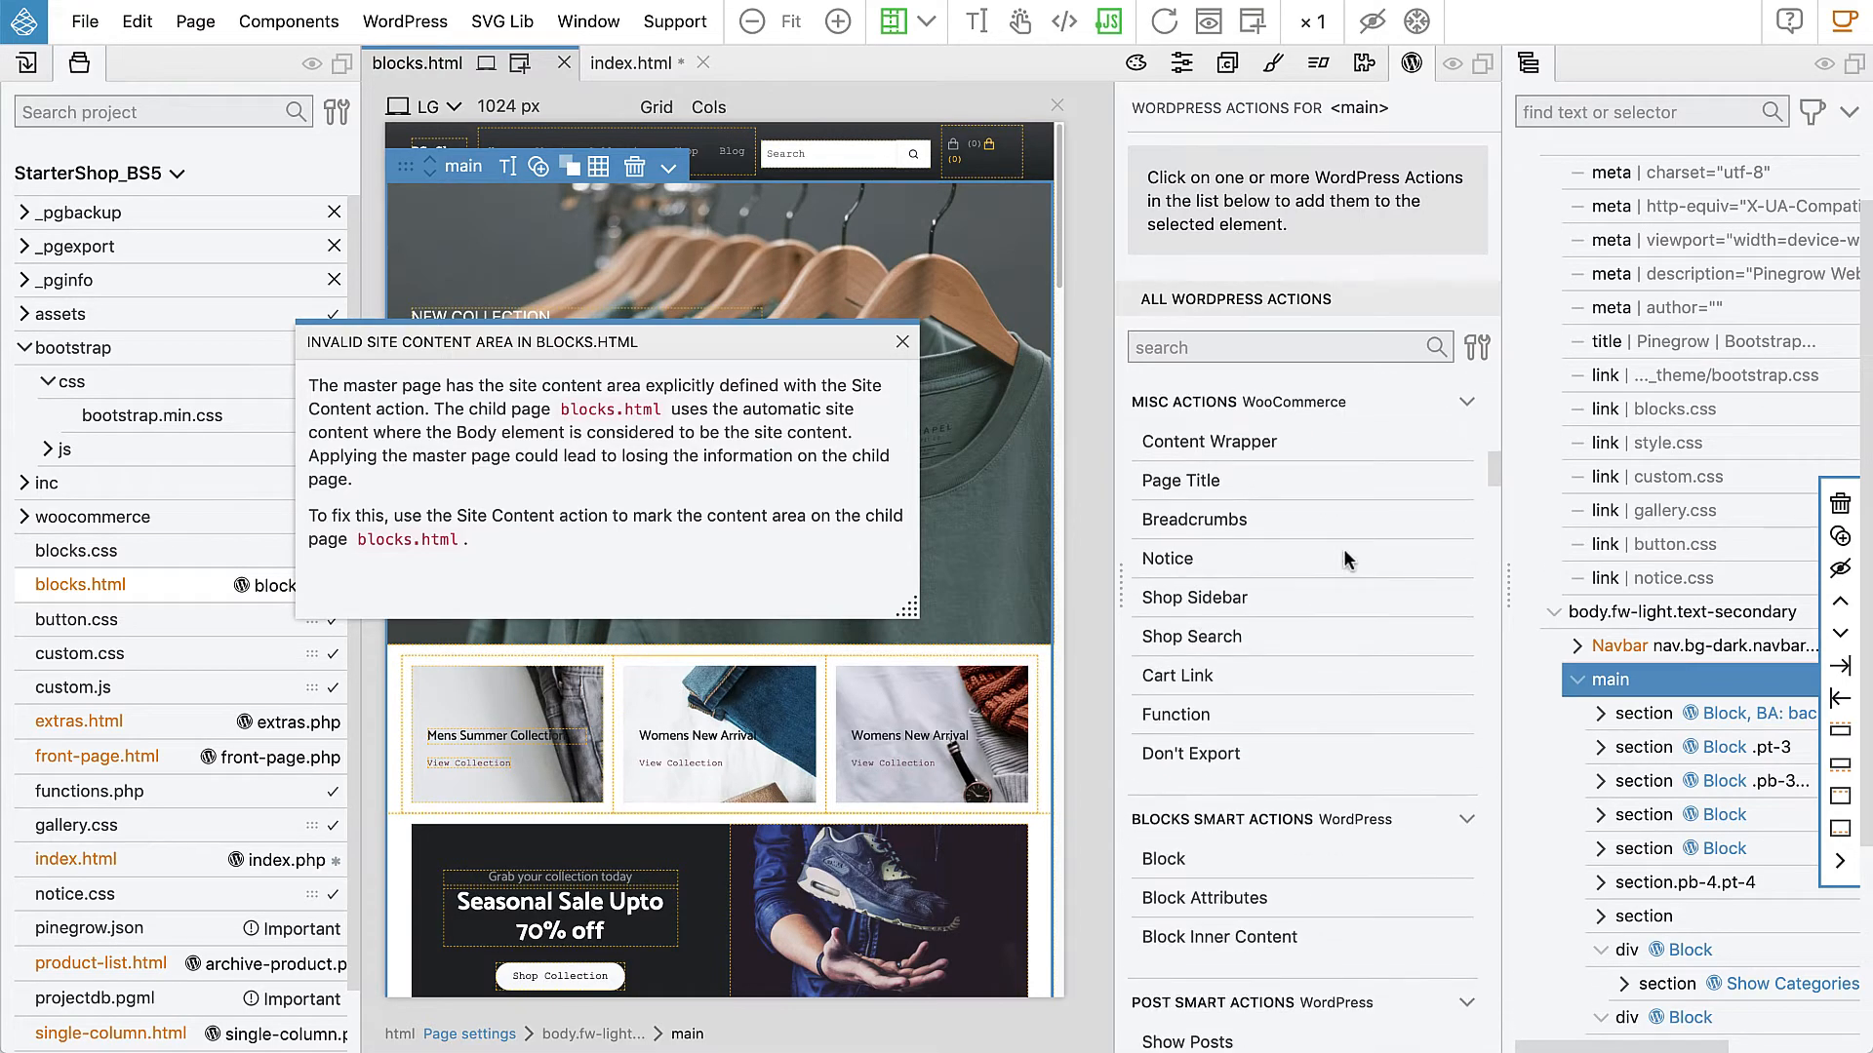
scroll(1346, 560, down, 8)
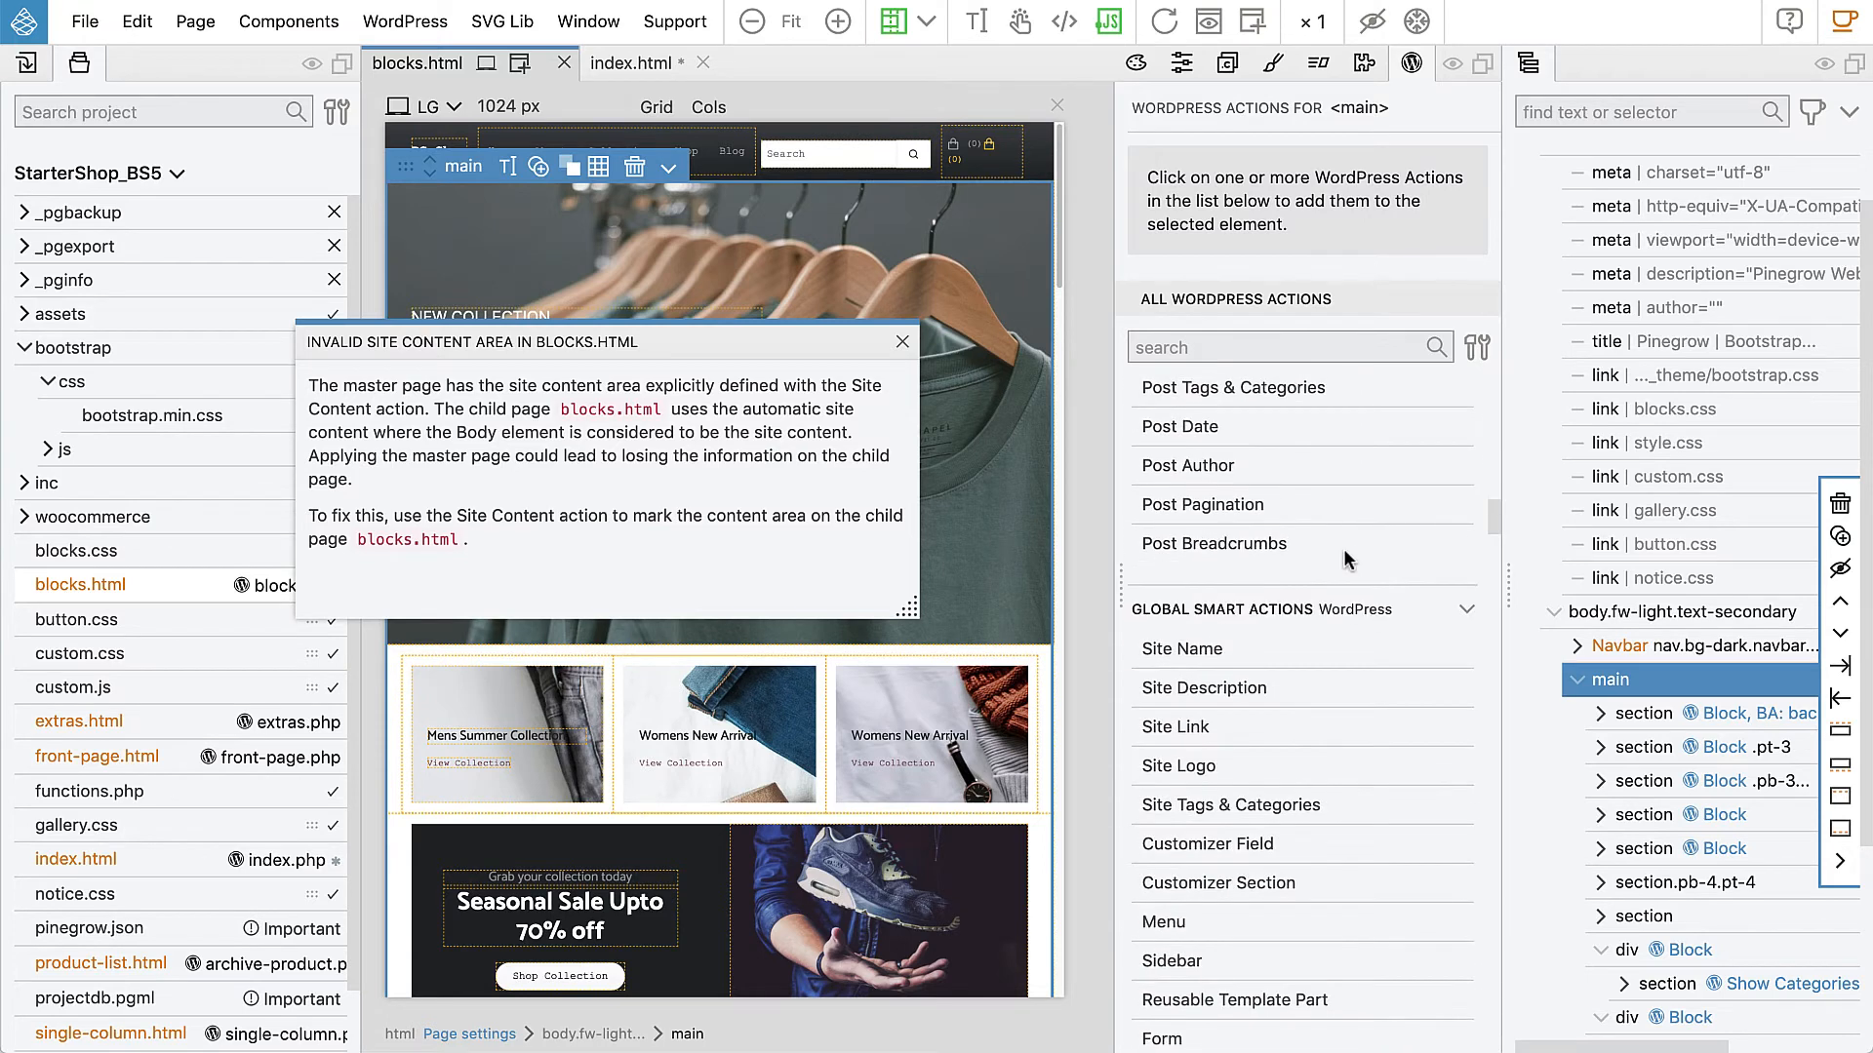
scroll(1348, 562, down, 8)
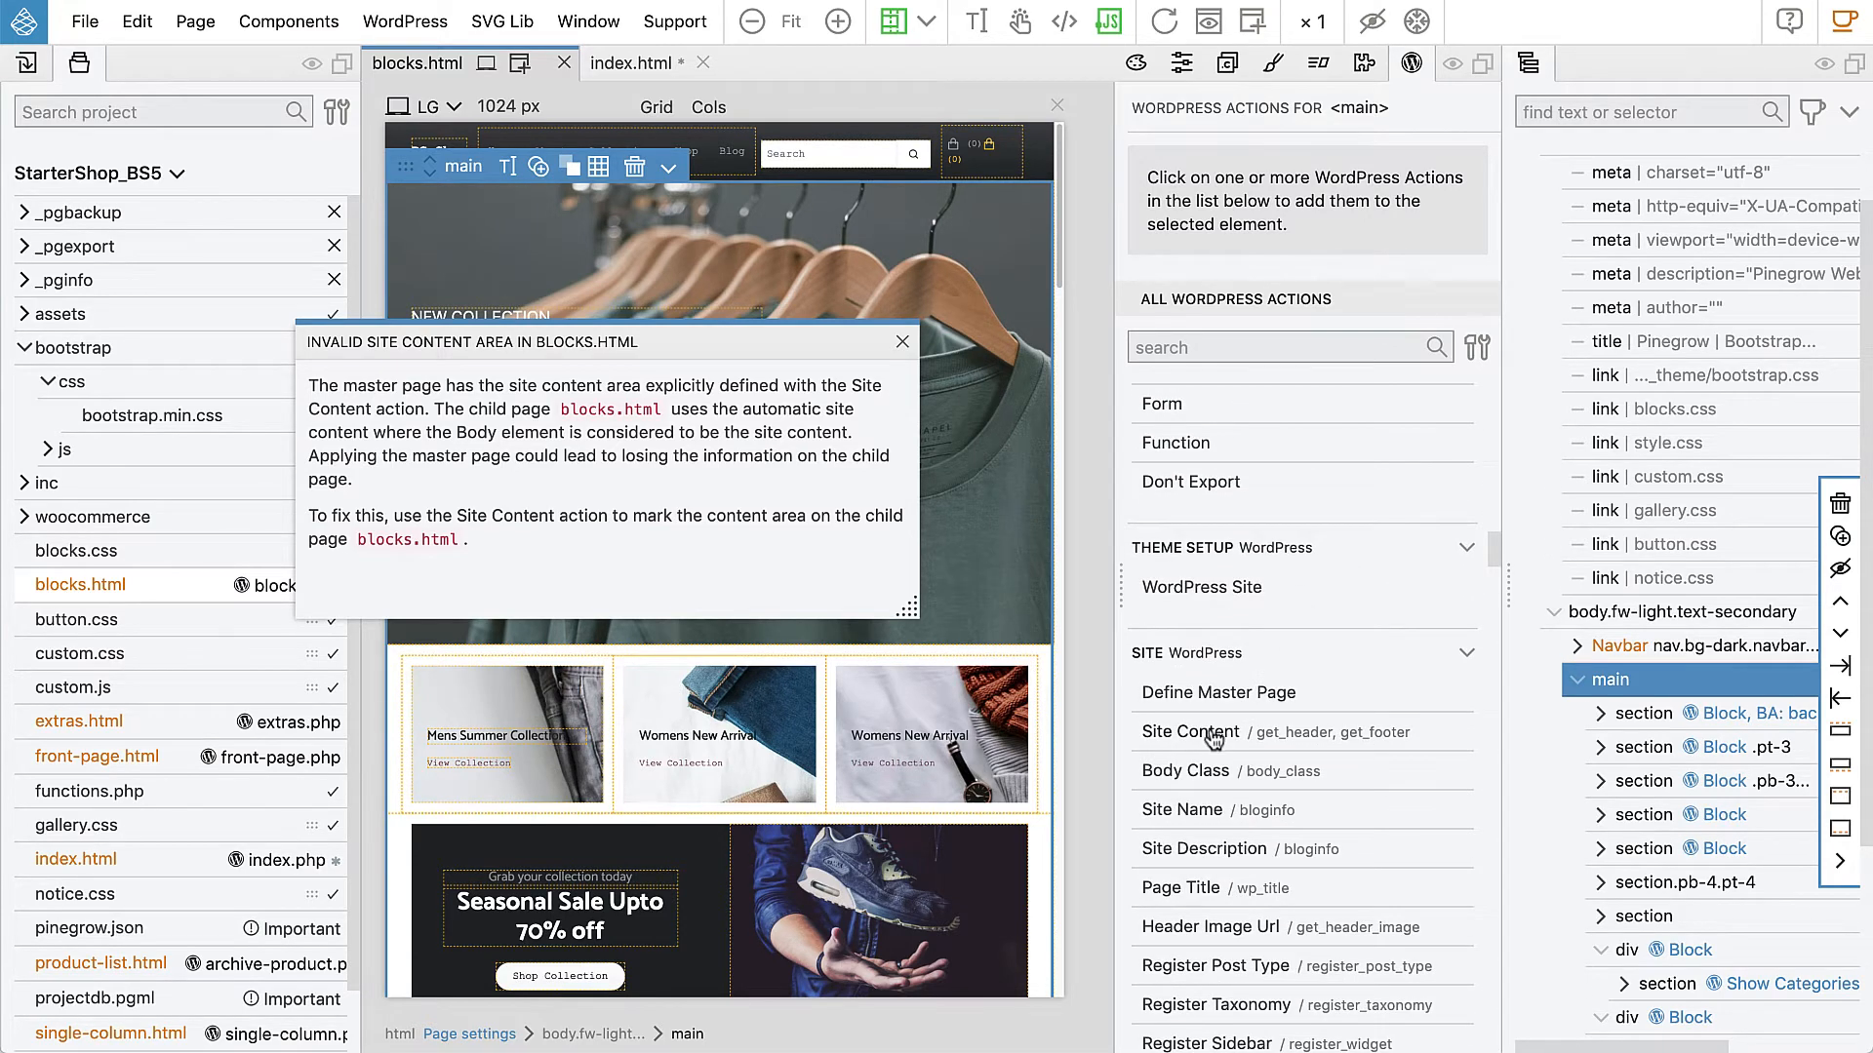
click(1210, 733)
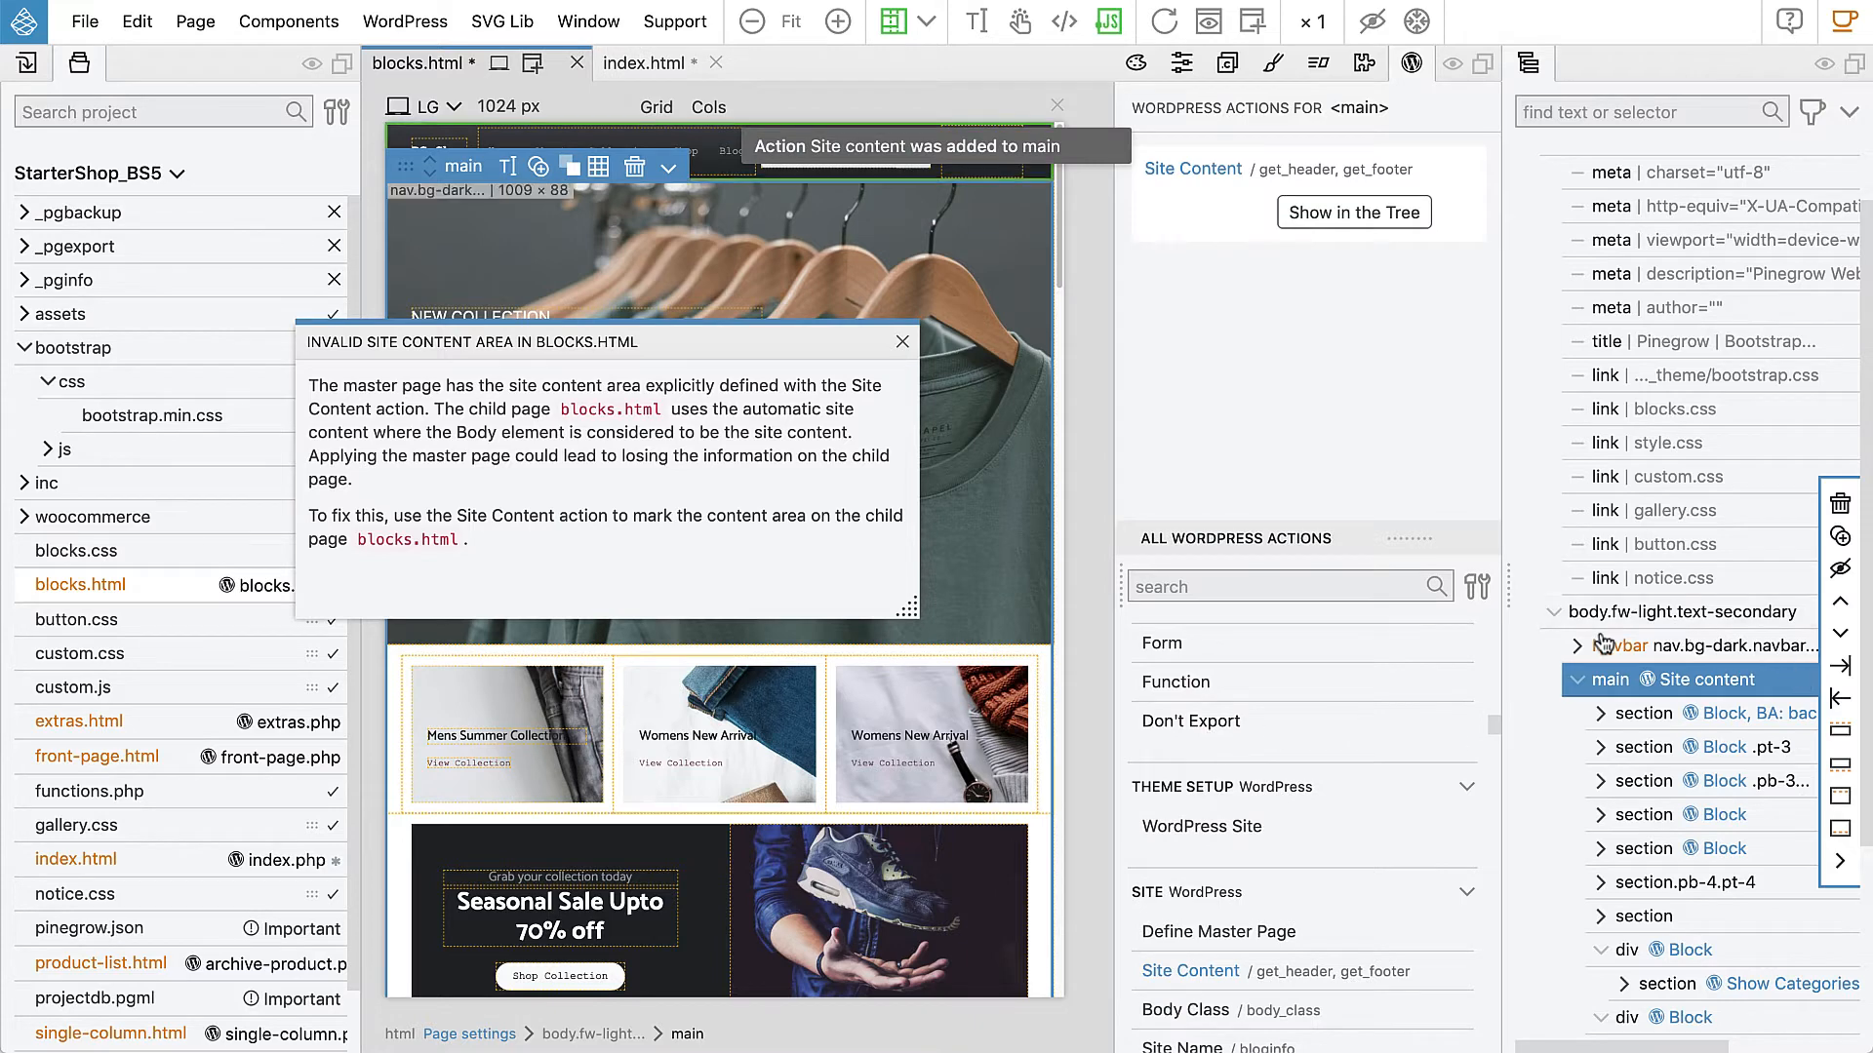
click(634, 66)
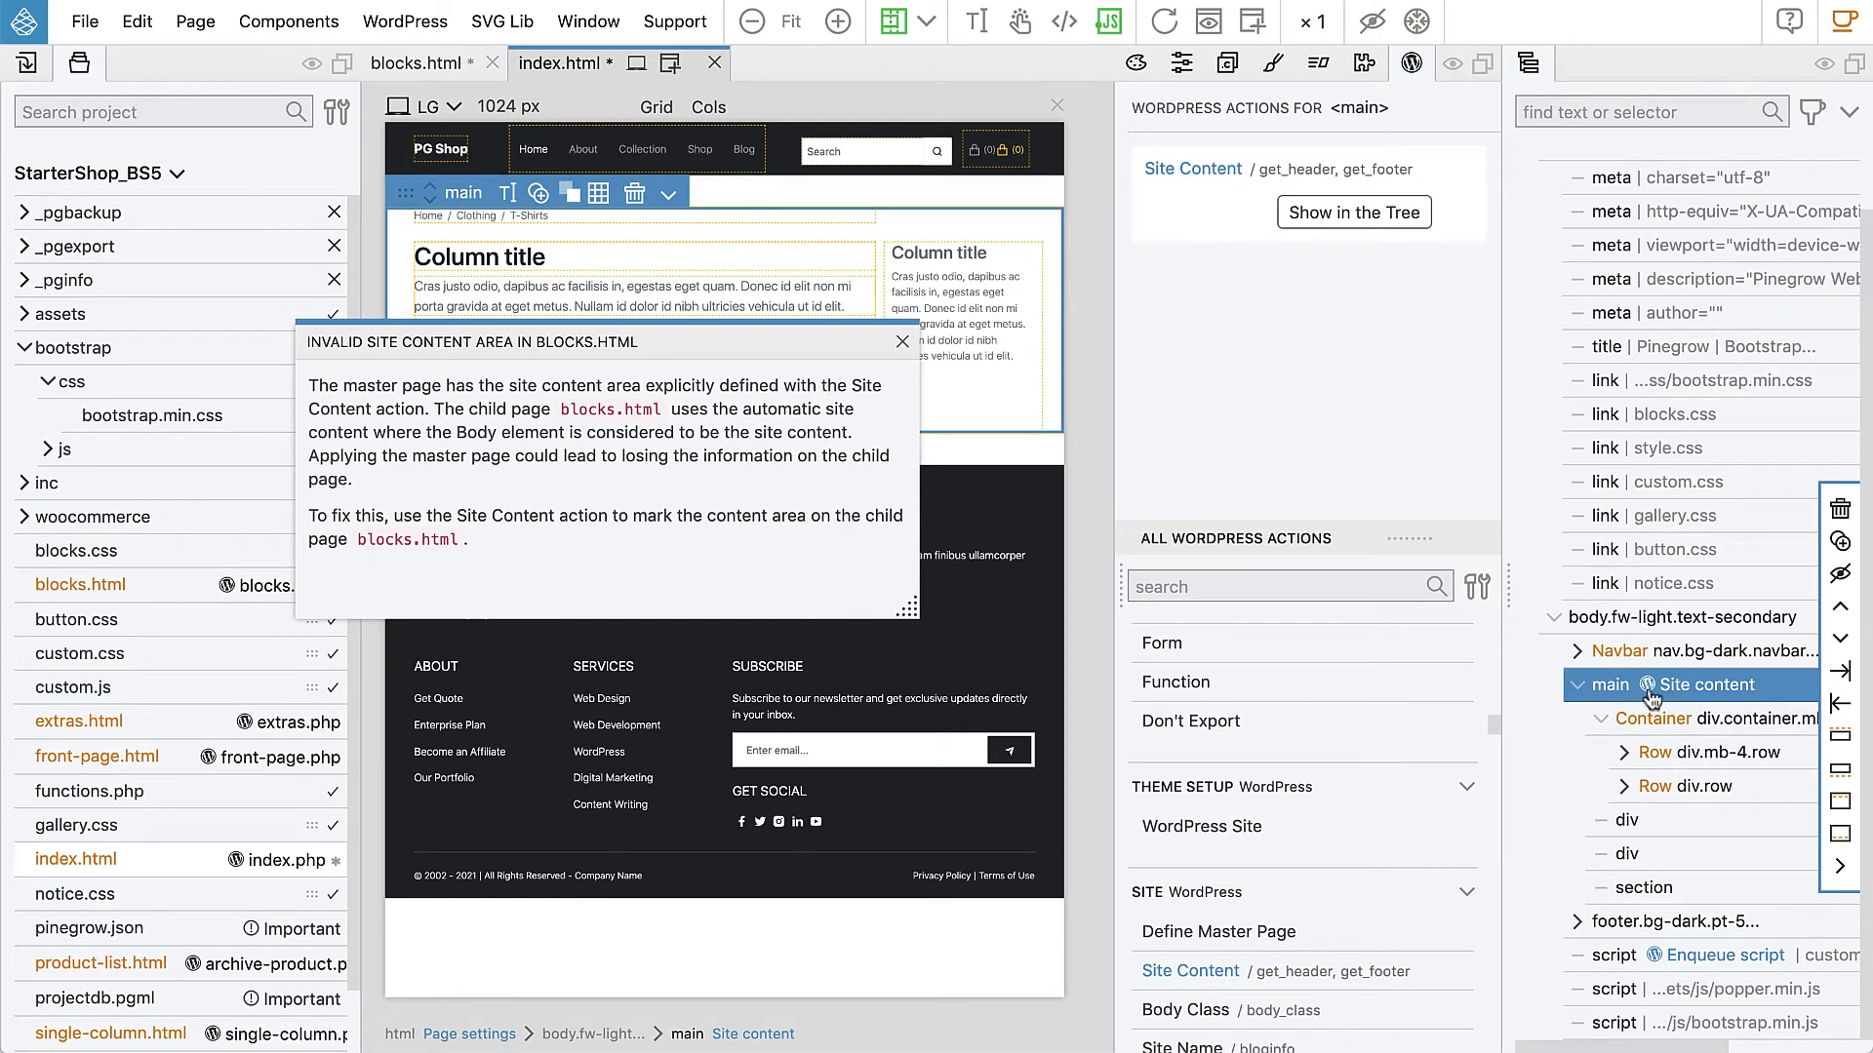
Step: Dismiss the site content warning and apply the master page index.html to blocks.html
click(902, 341)
click(410, 65)
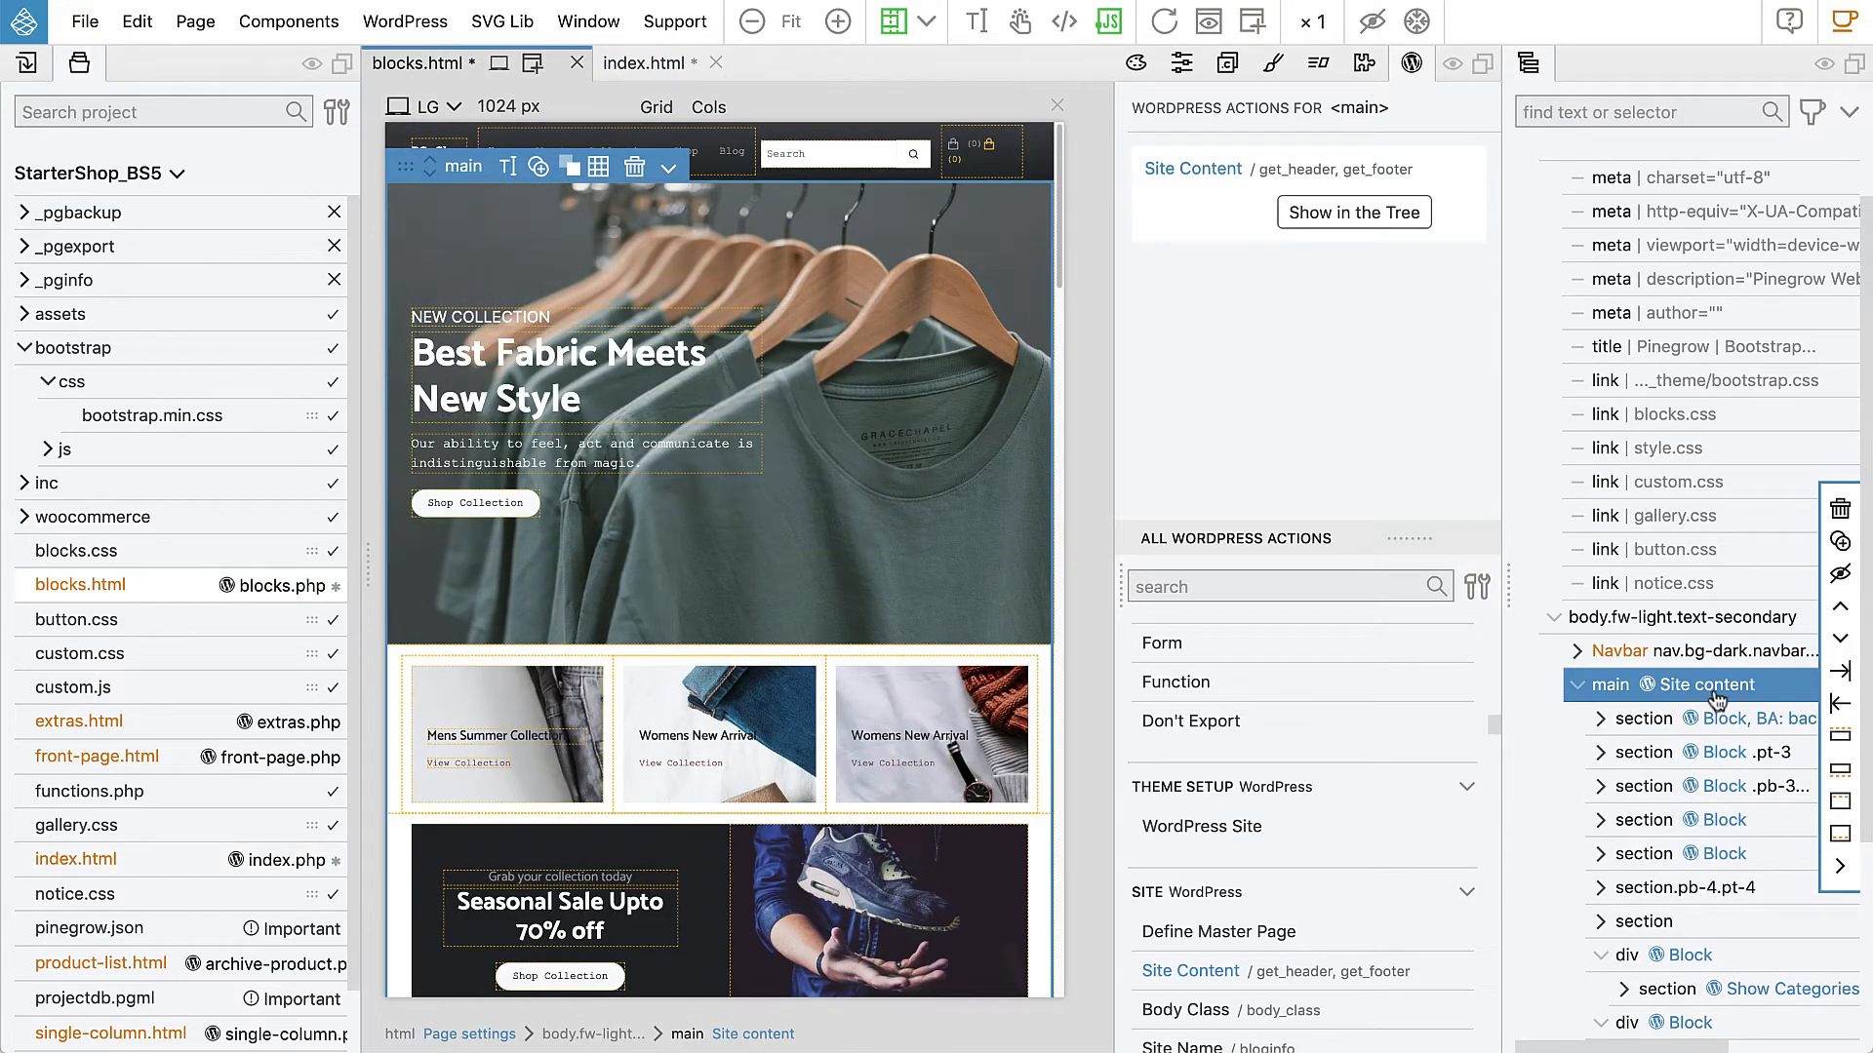
click(405, 22)
click(595, 399)
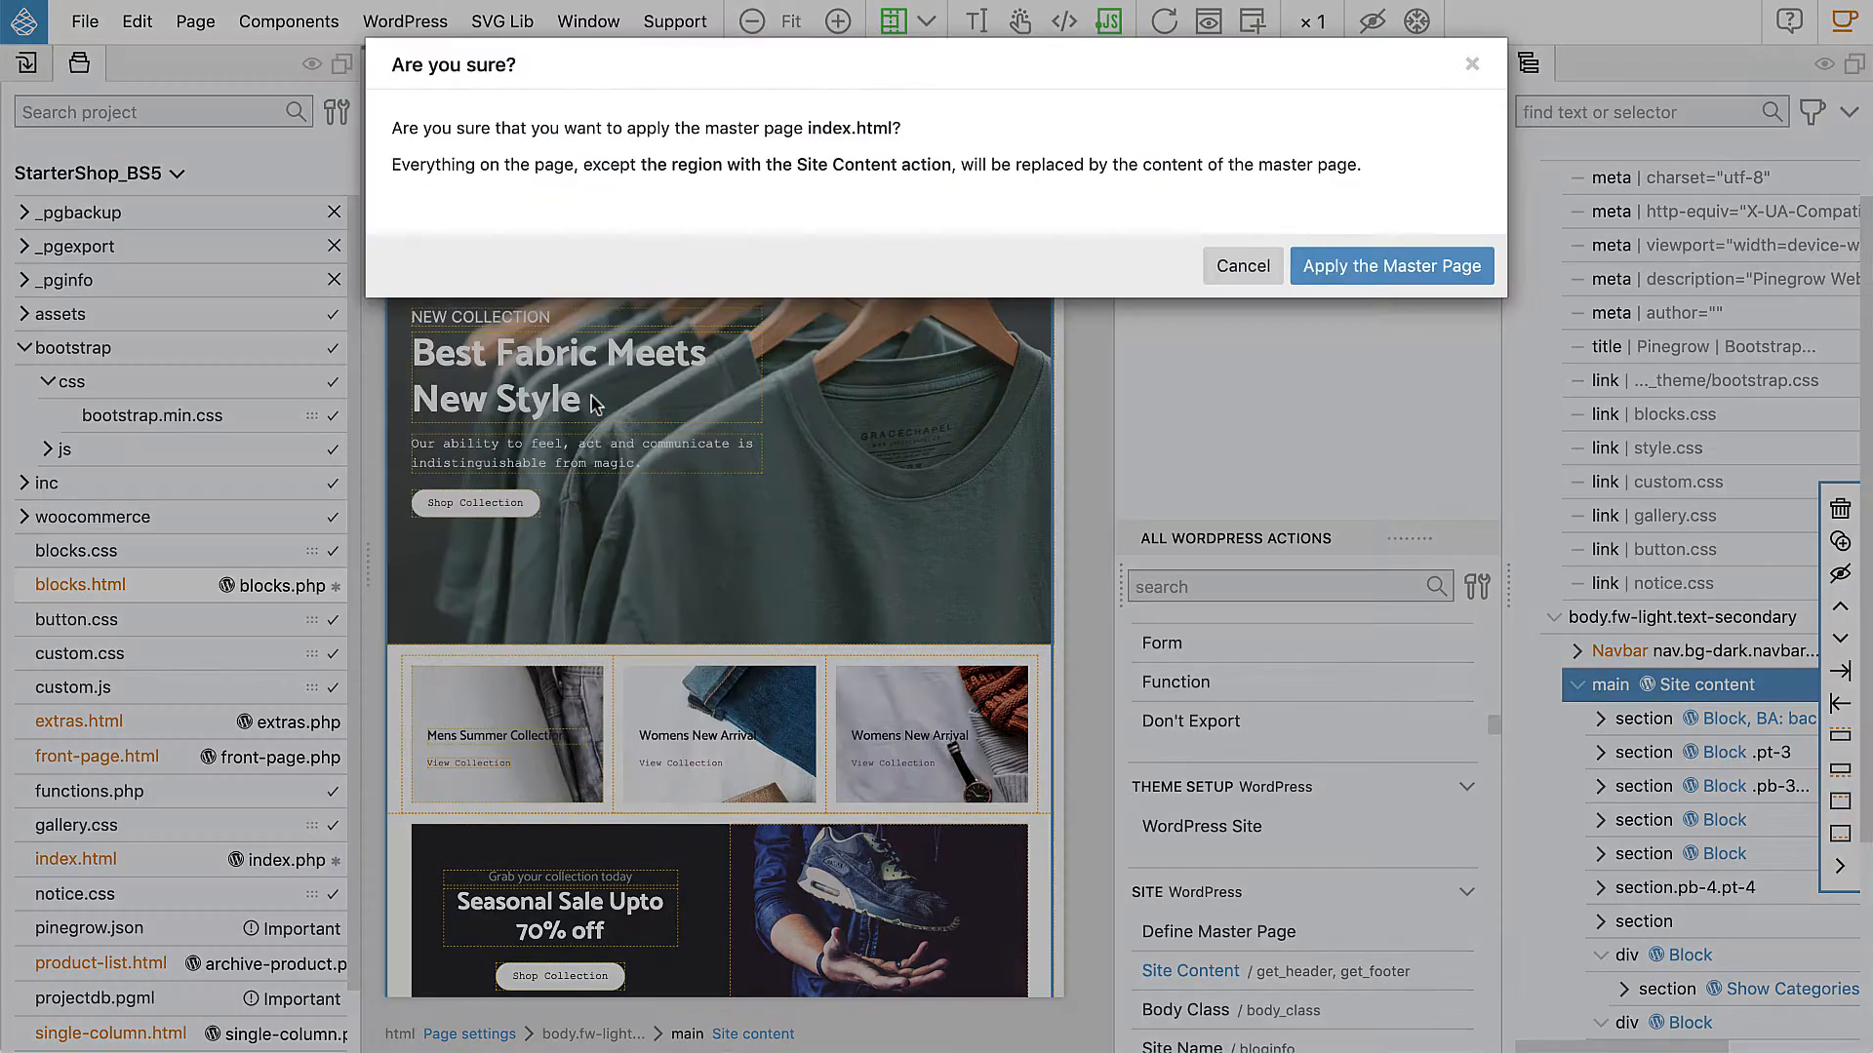
click(1390, 269)
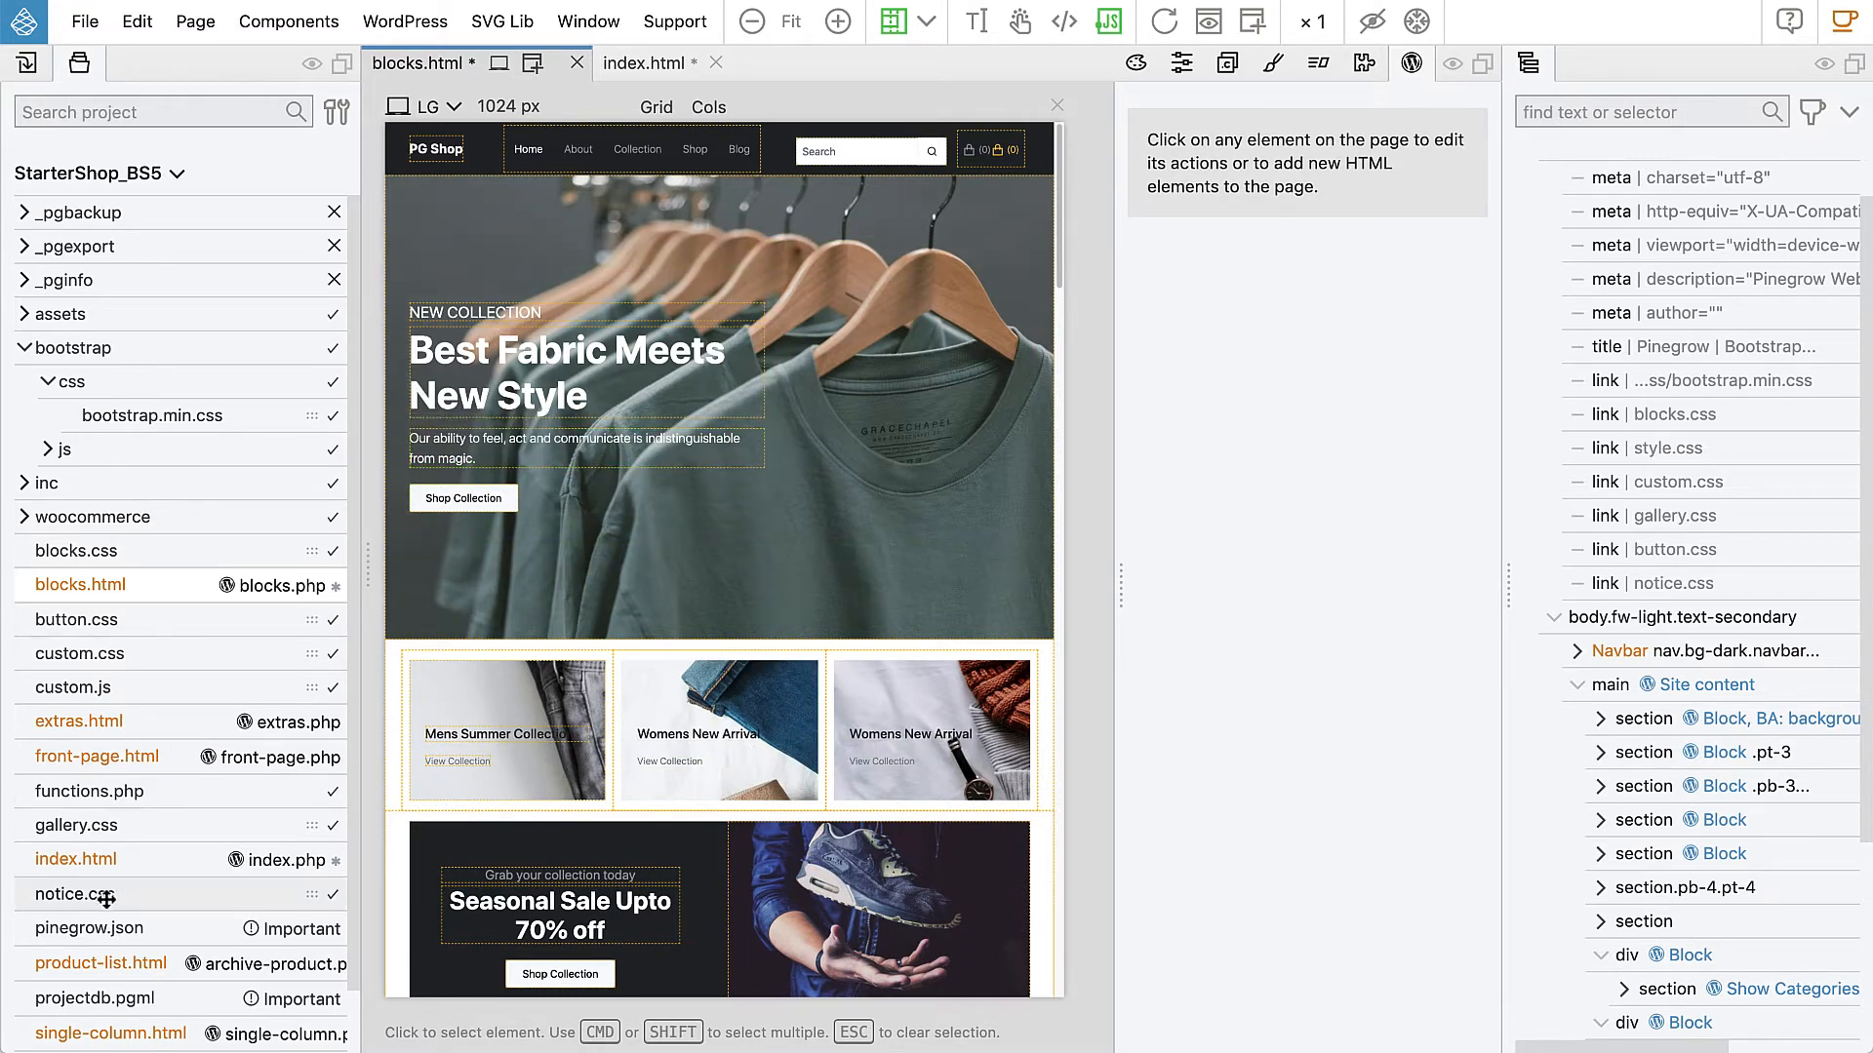
Step: Apply the master pages to all pages of the whole project
click(390, 24)
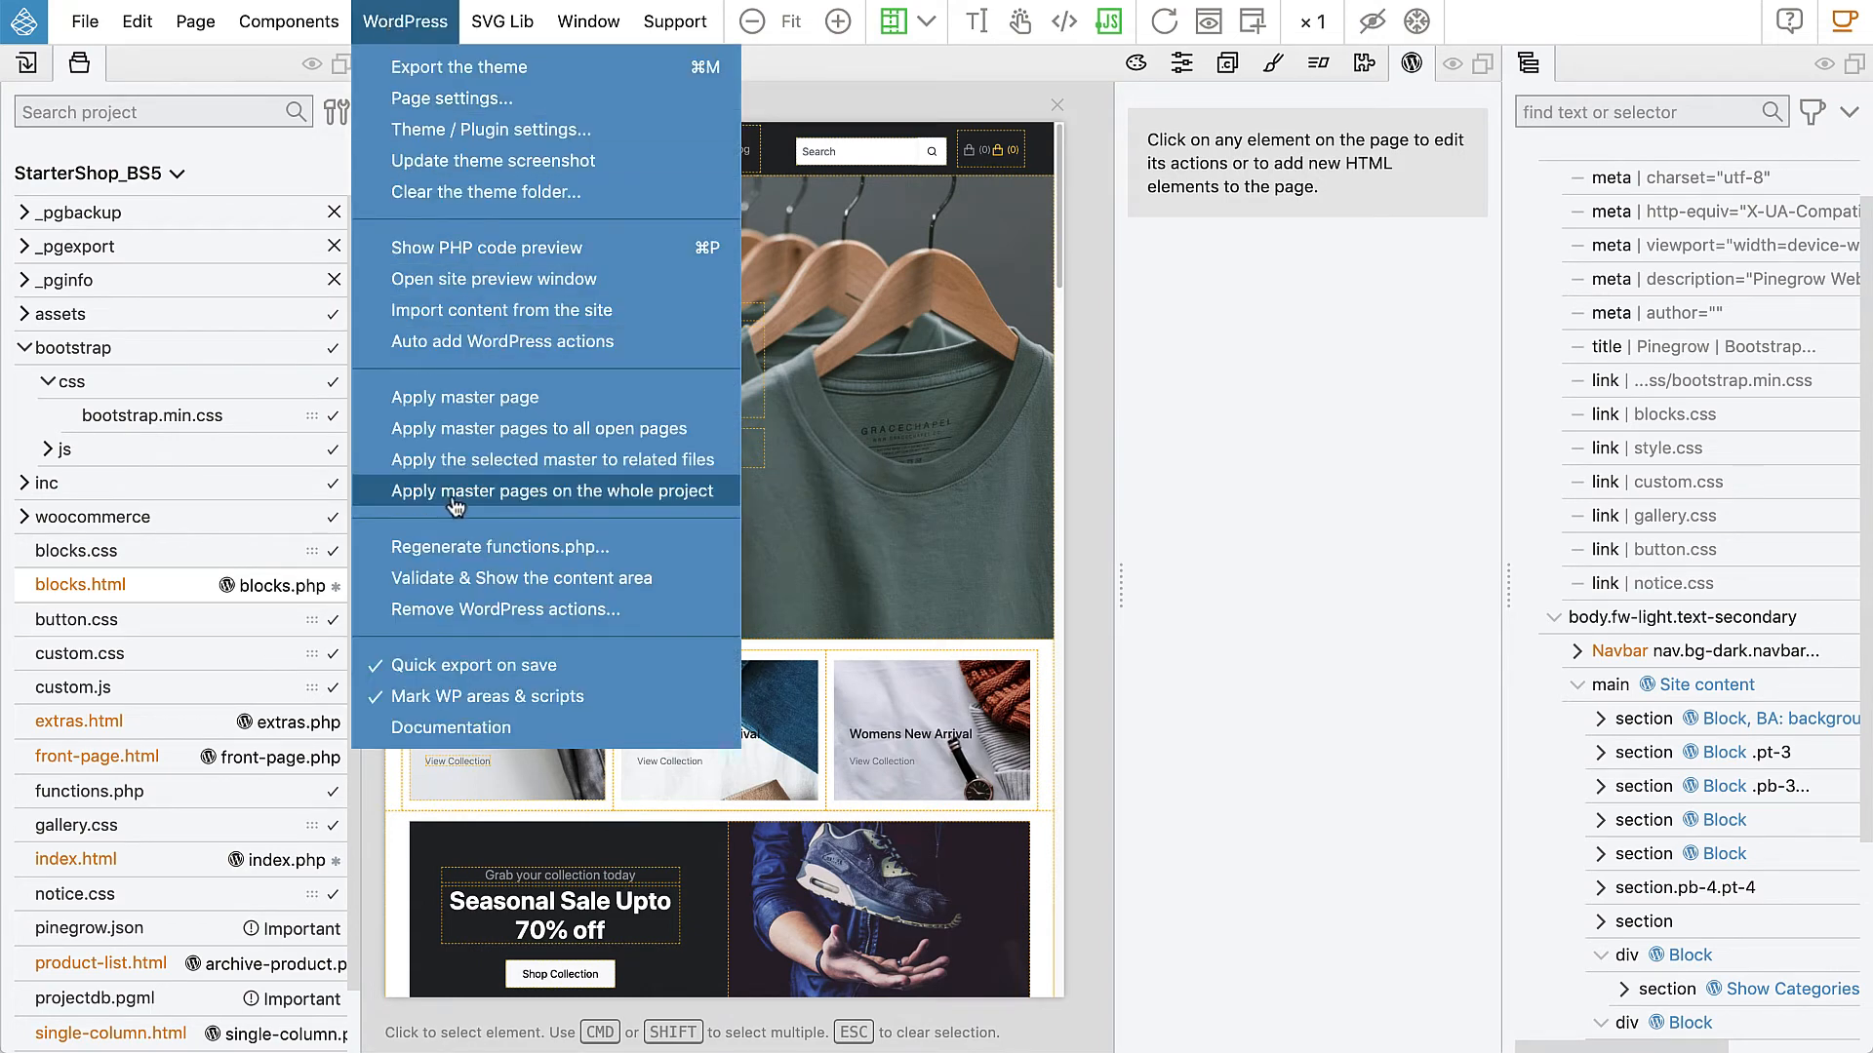
click(651, 497)
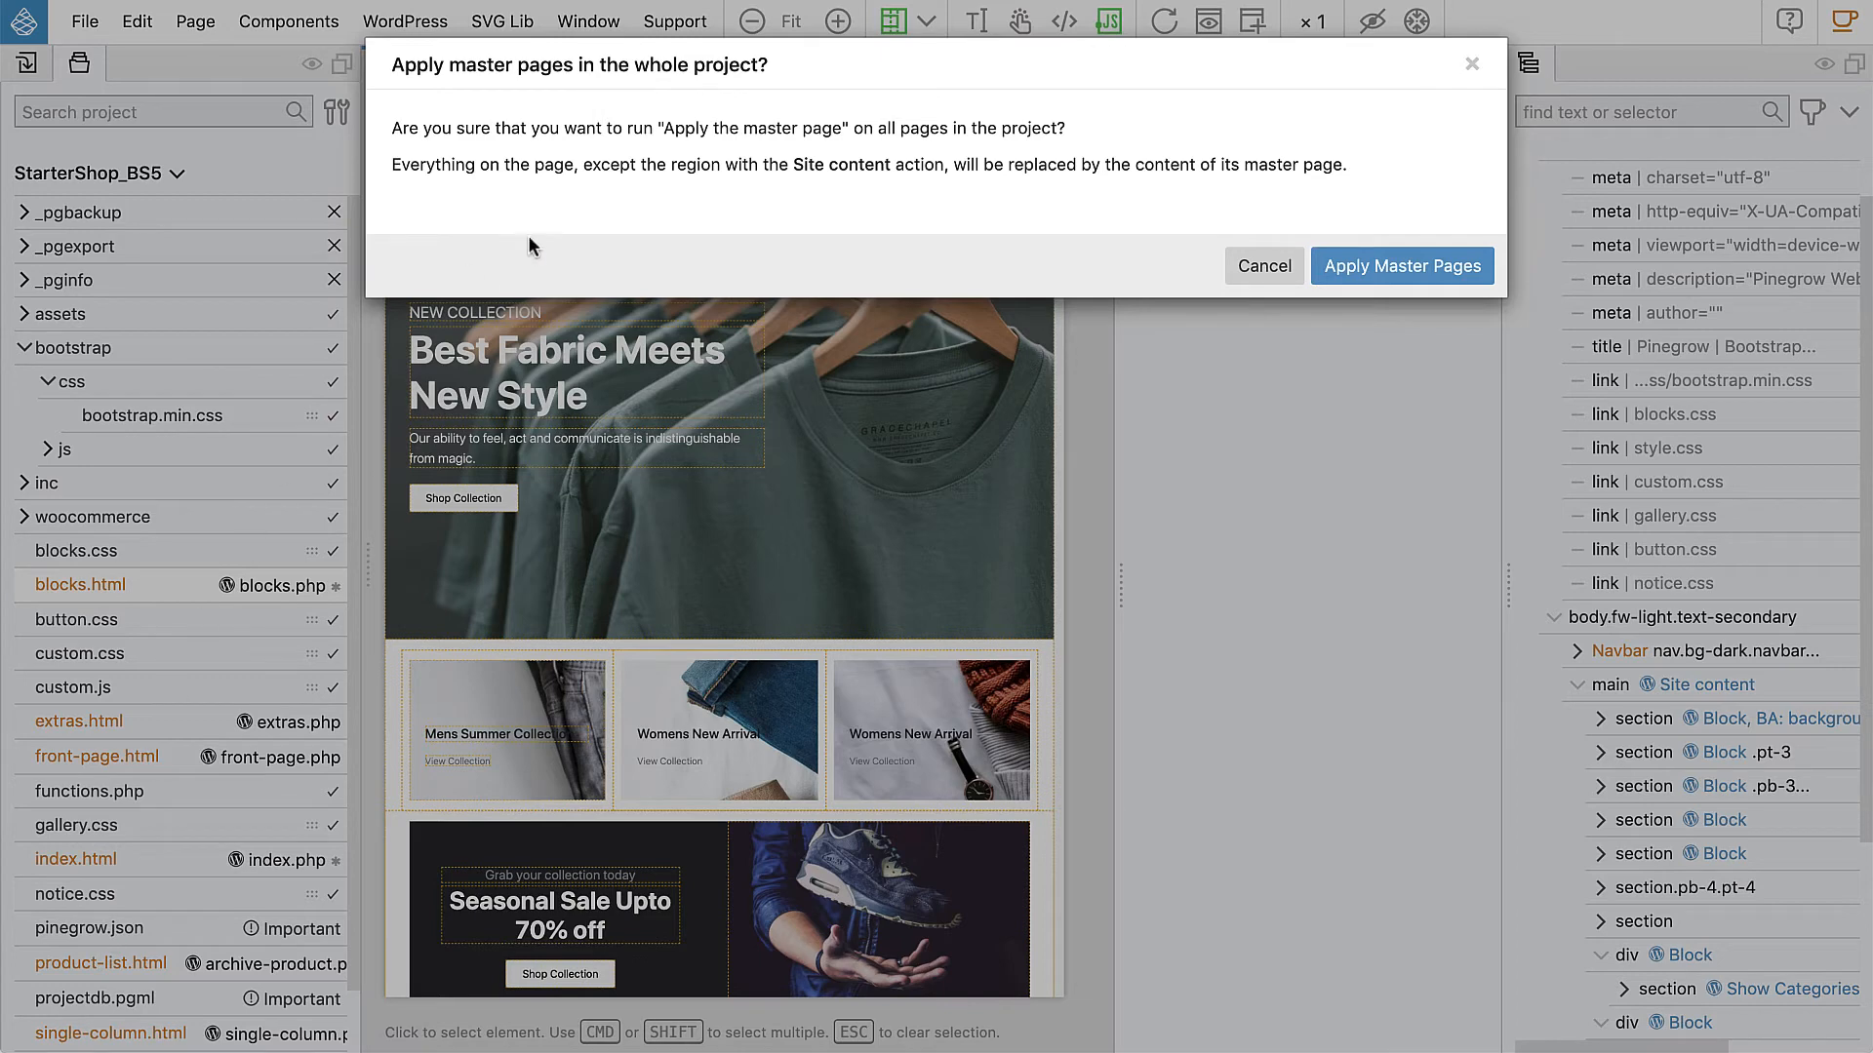
click(1402, 267)
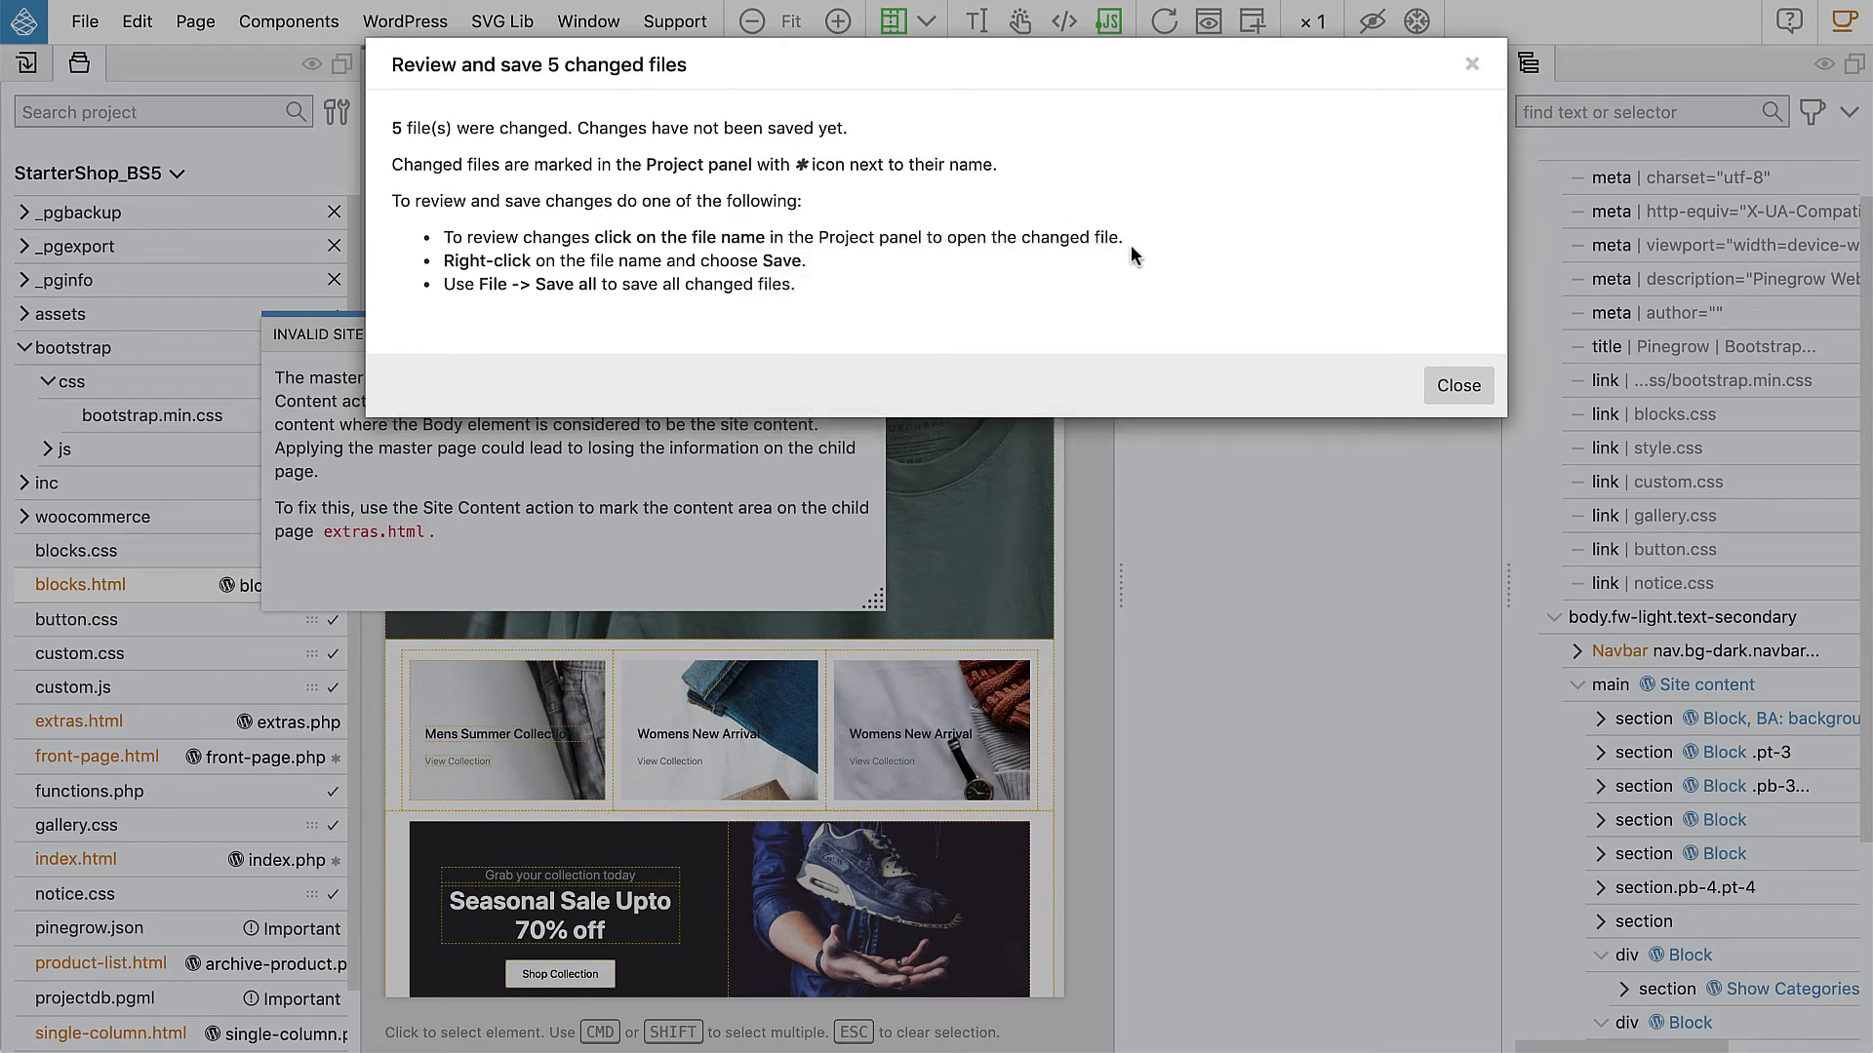
click(1447, 385)
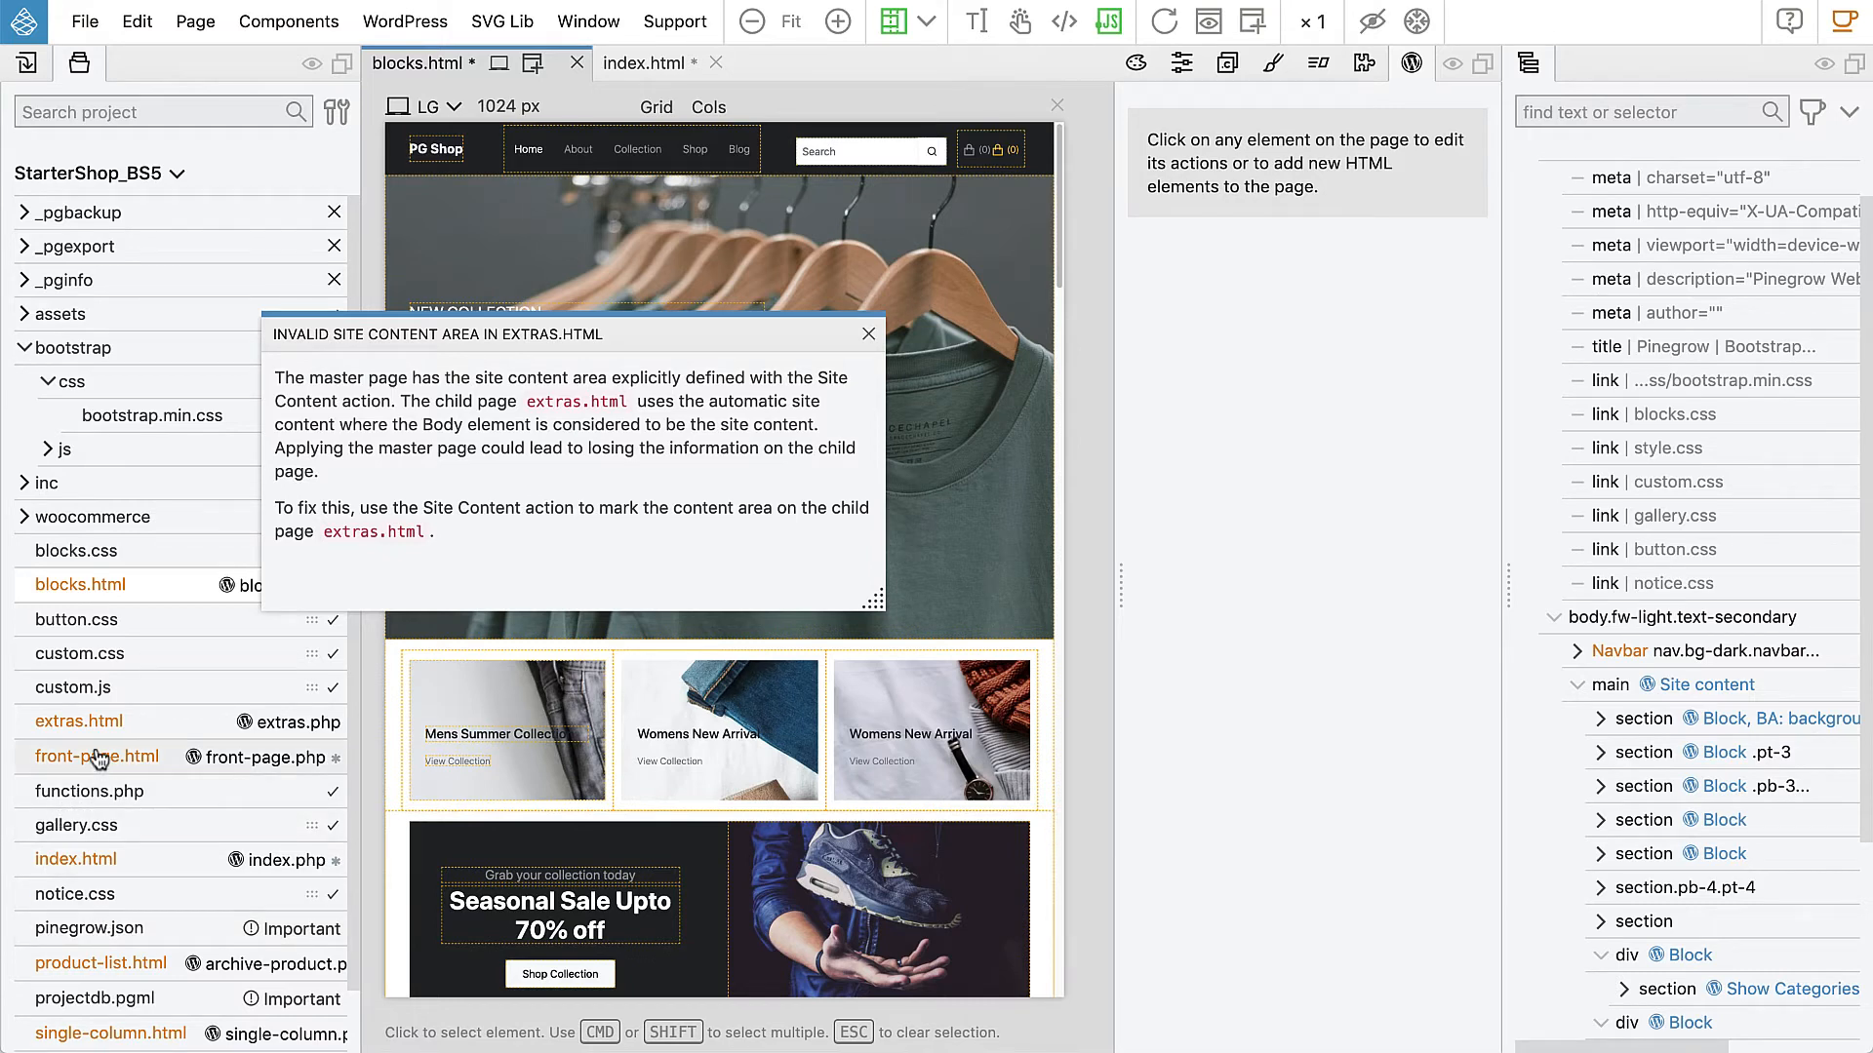
Step: Open extras.html and add the Site Content WordPress action to its main element
drag(559, 332, 968, 297)
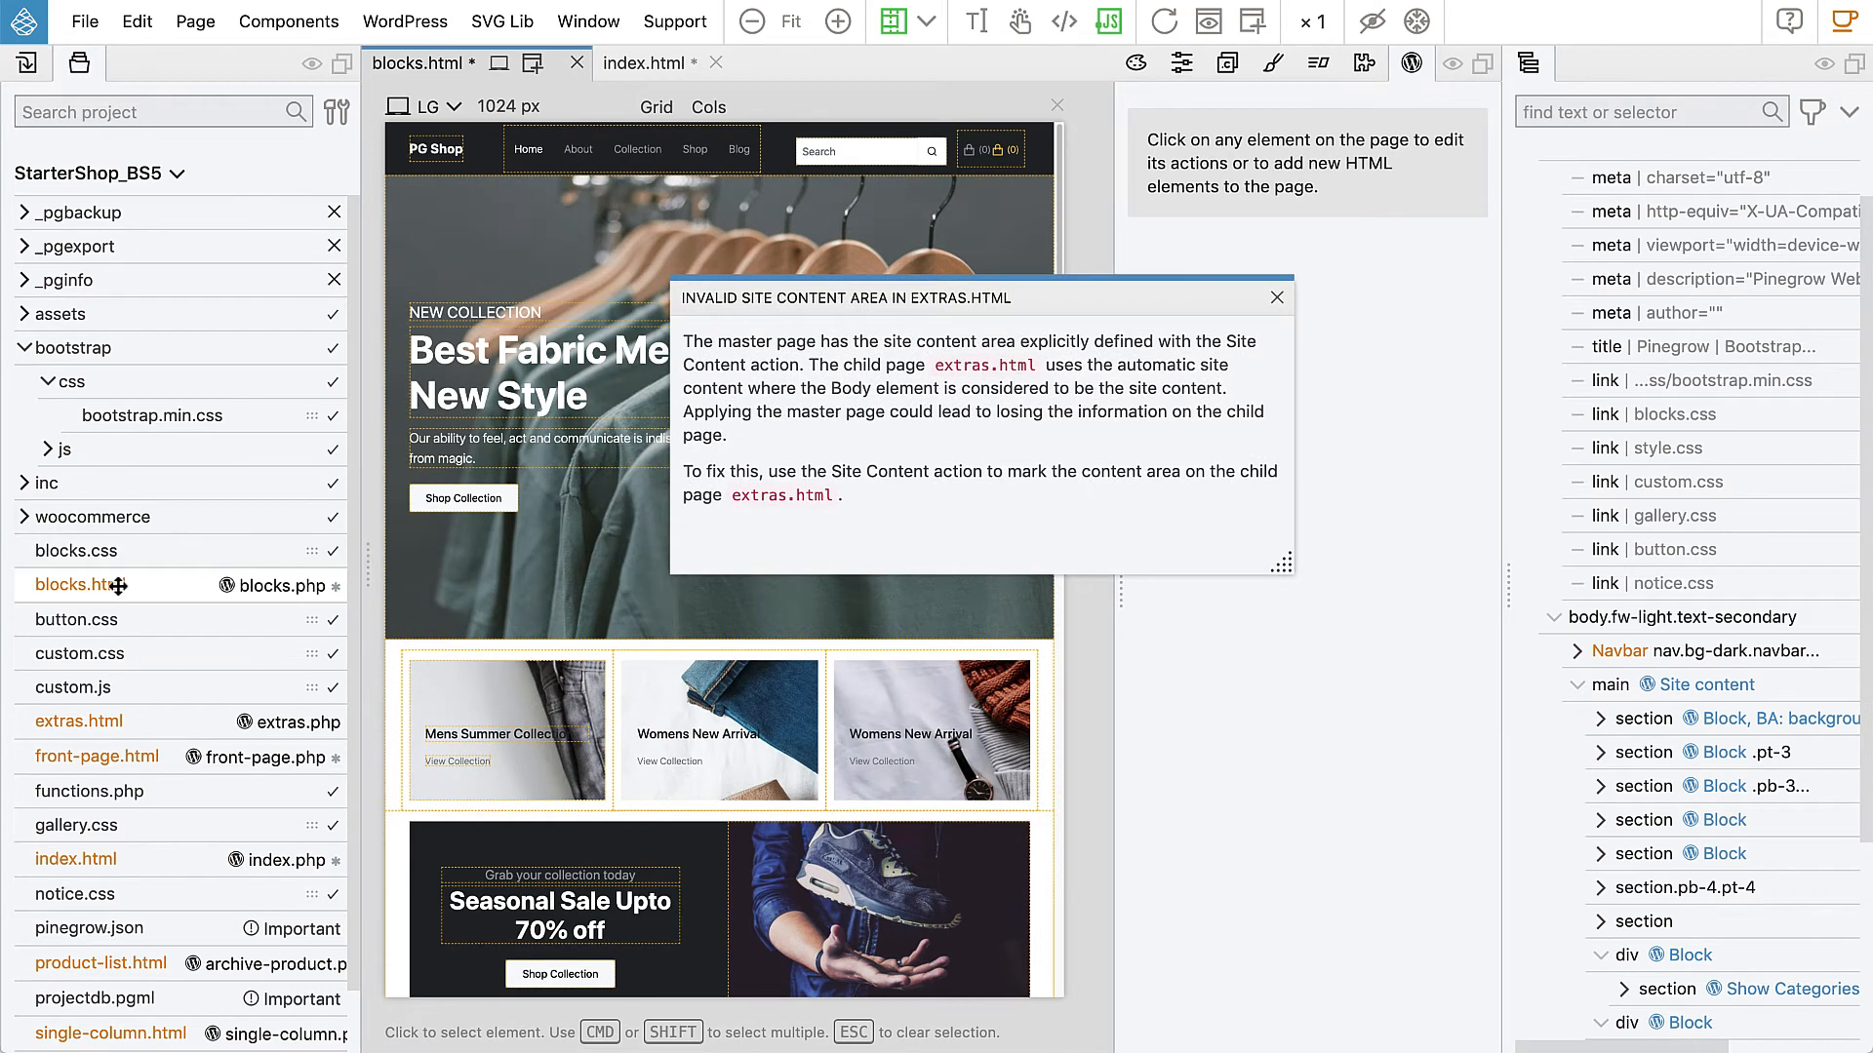
click(82, 723)
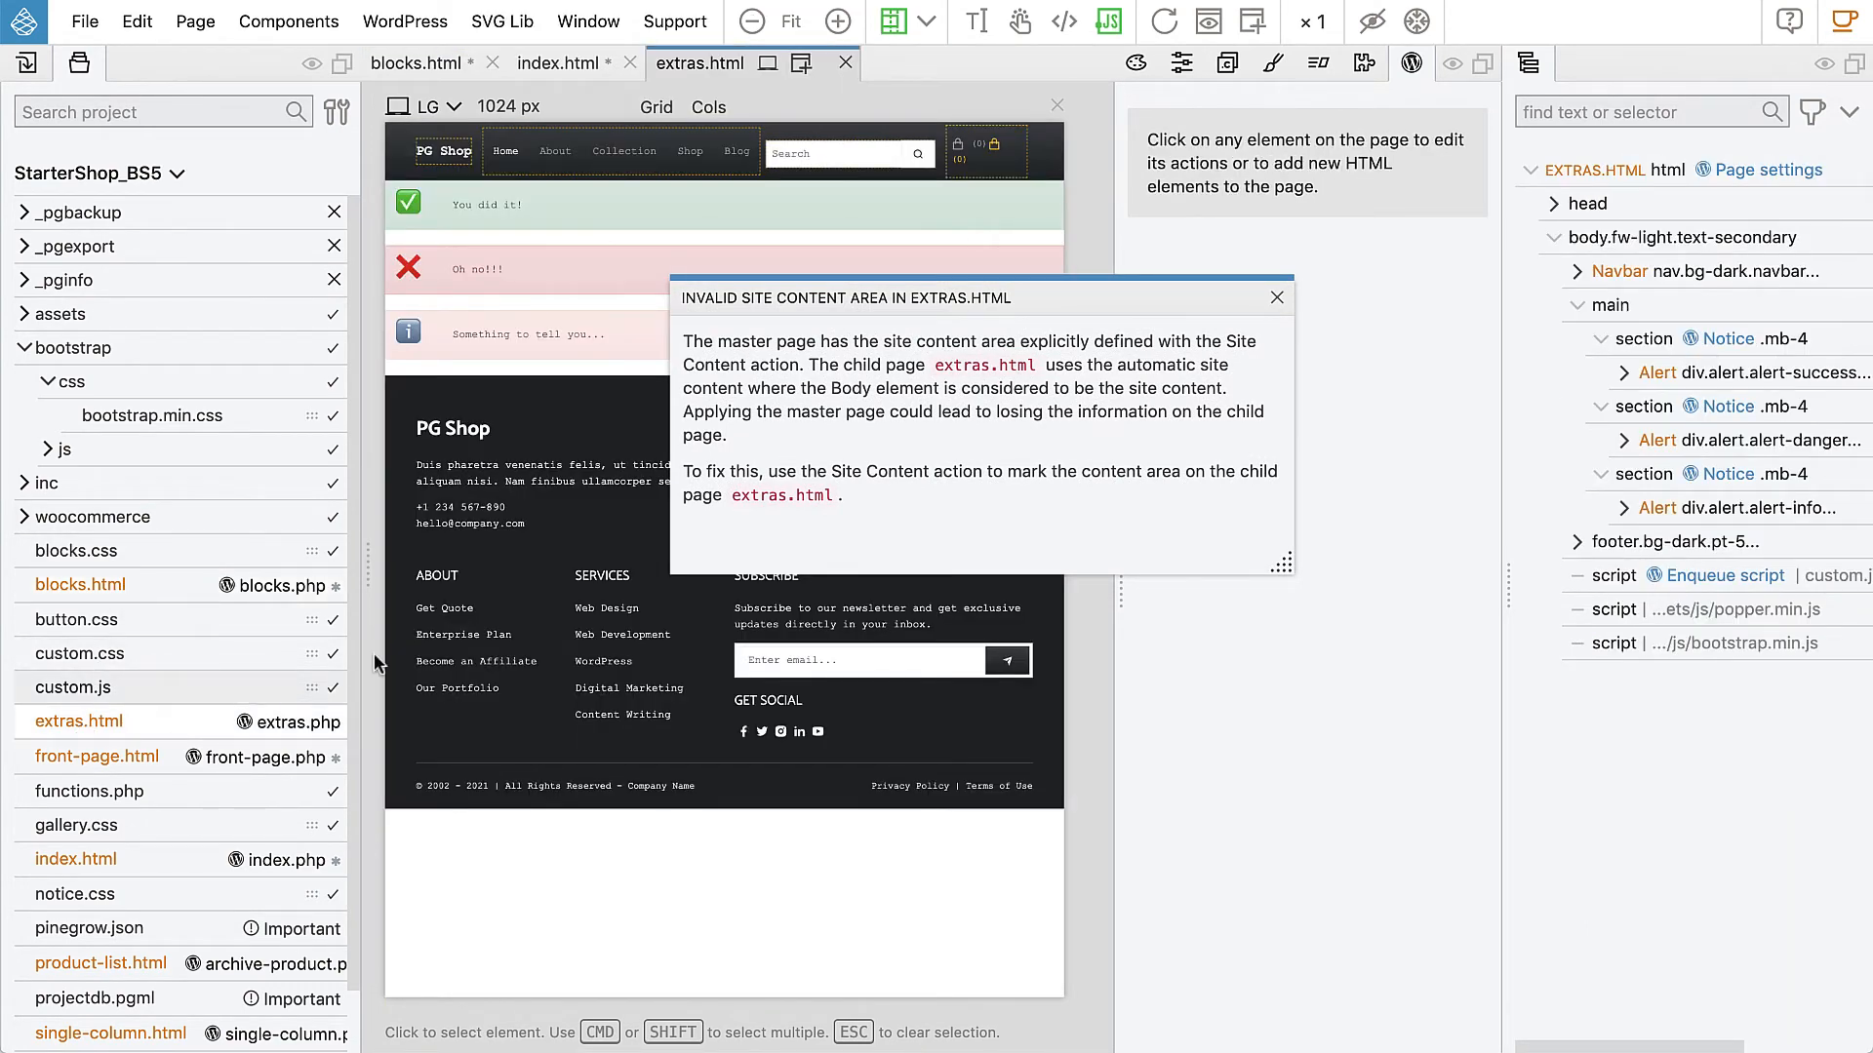
click(1666, 308)
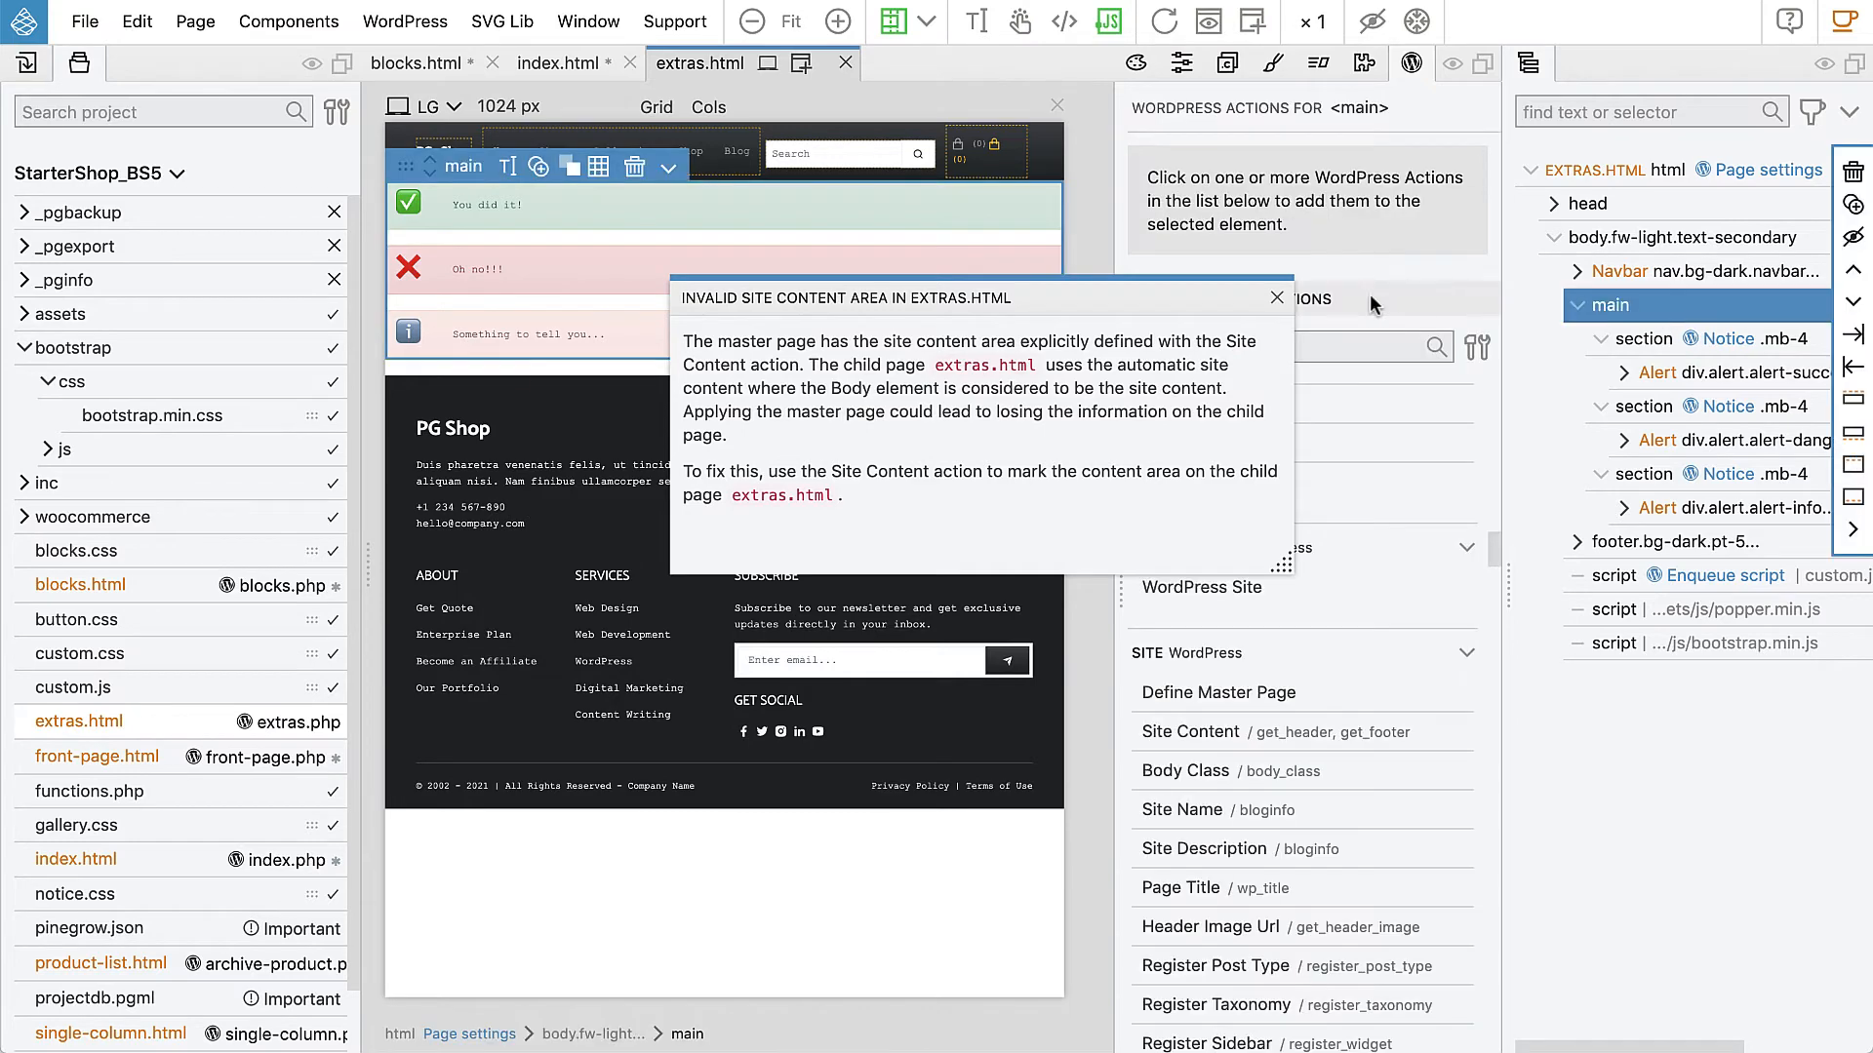
click(1277, 297)
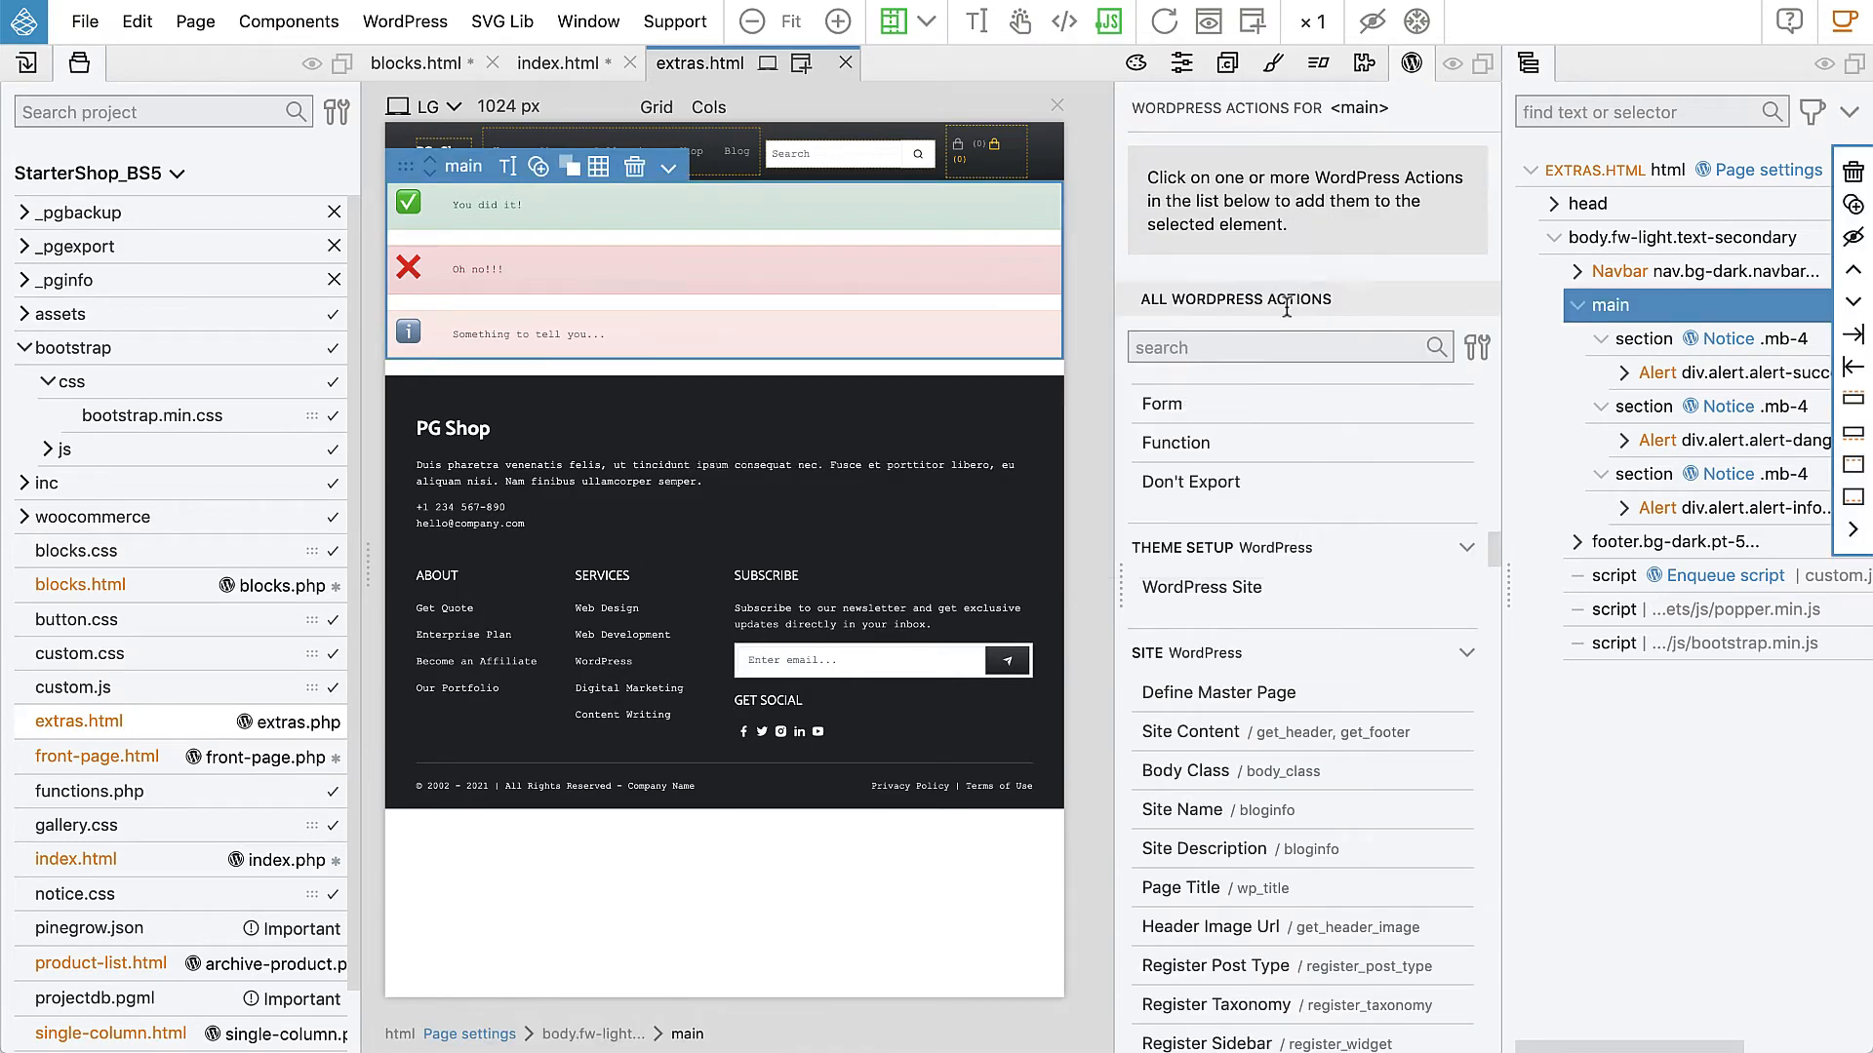
click(1231, 731)
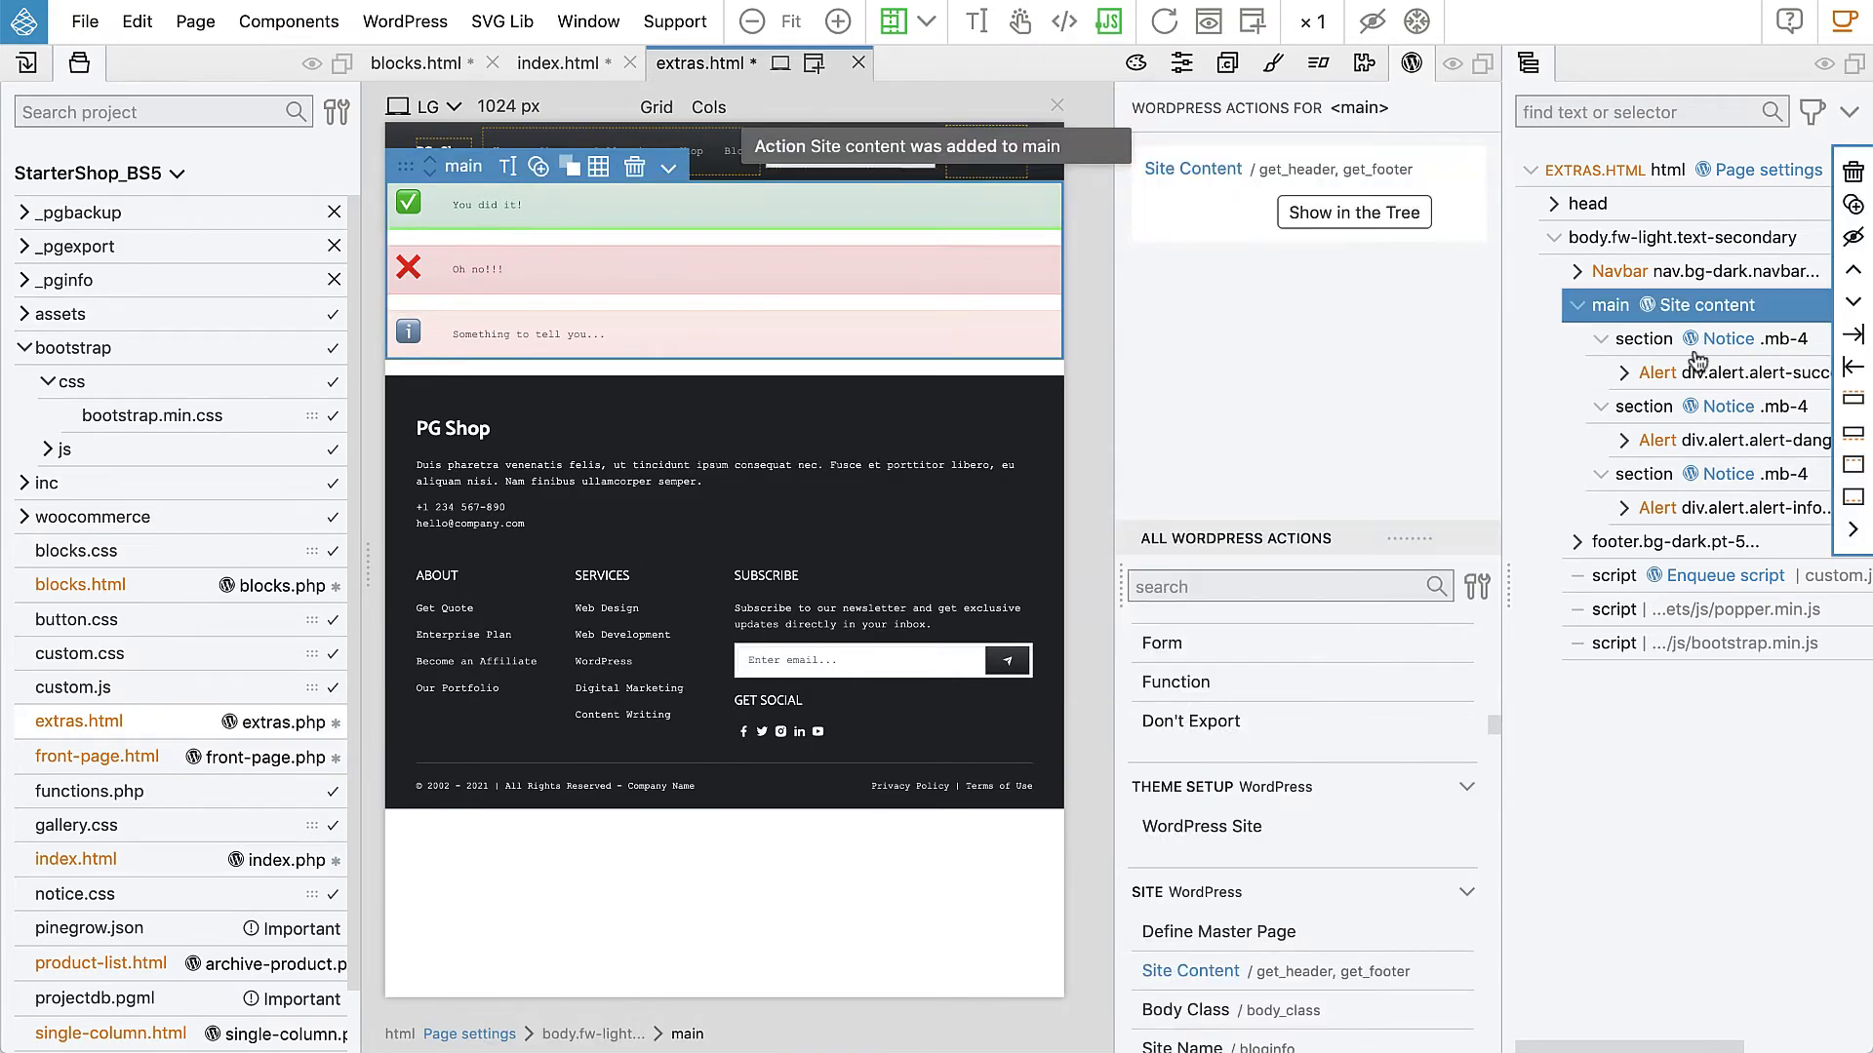
Step: Reapply the master pages on the whole project to include extras.html, and save all changed files
click(403, 23)
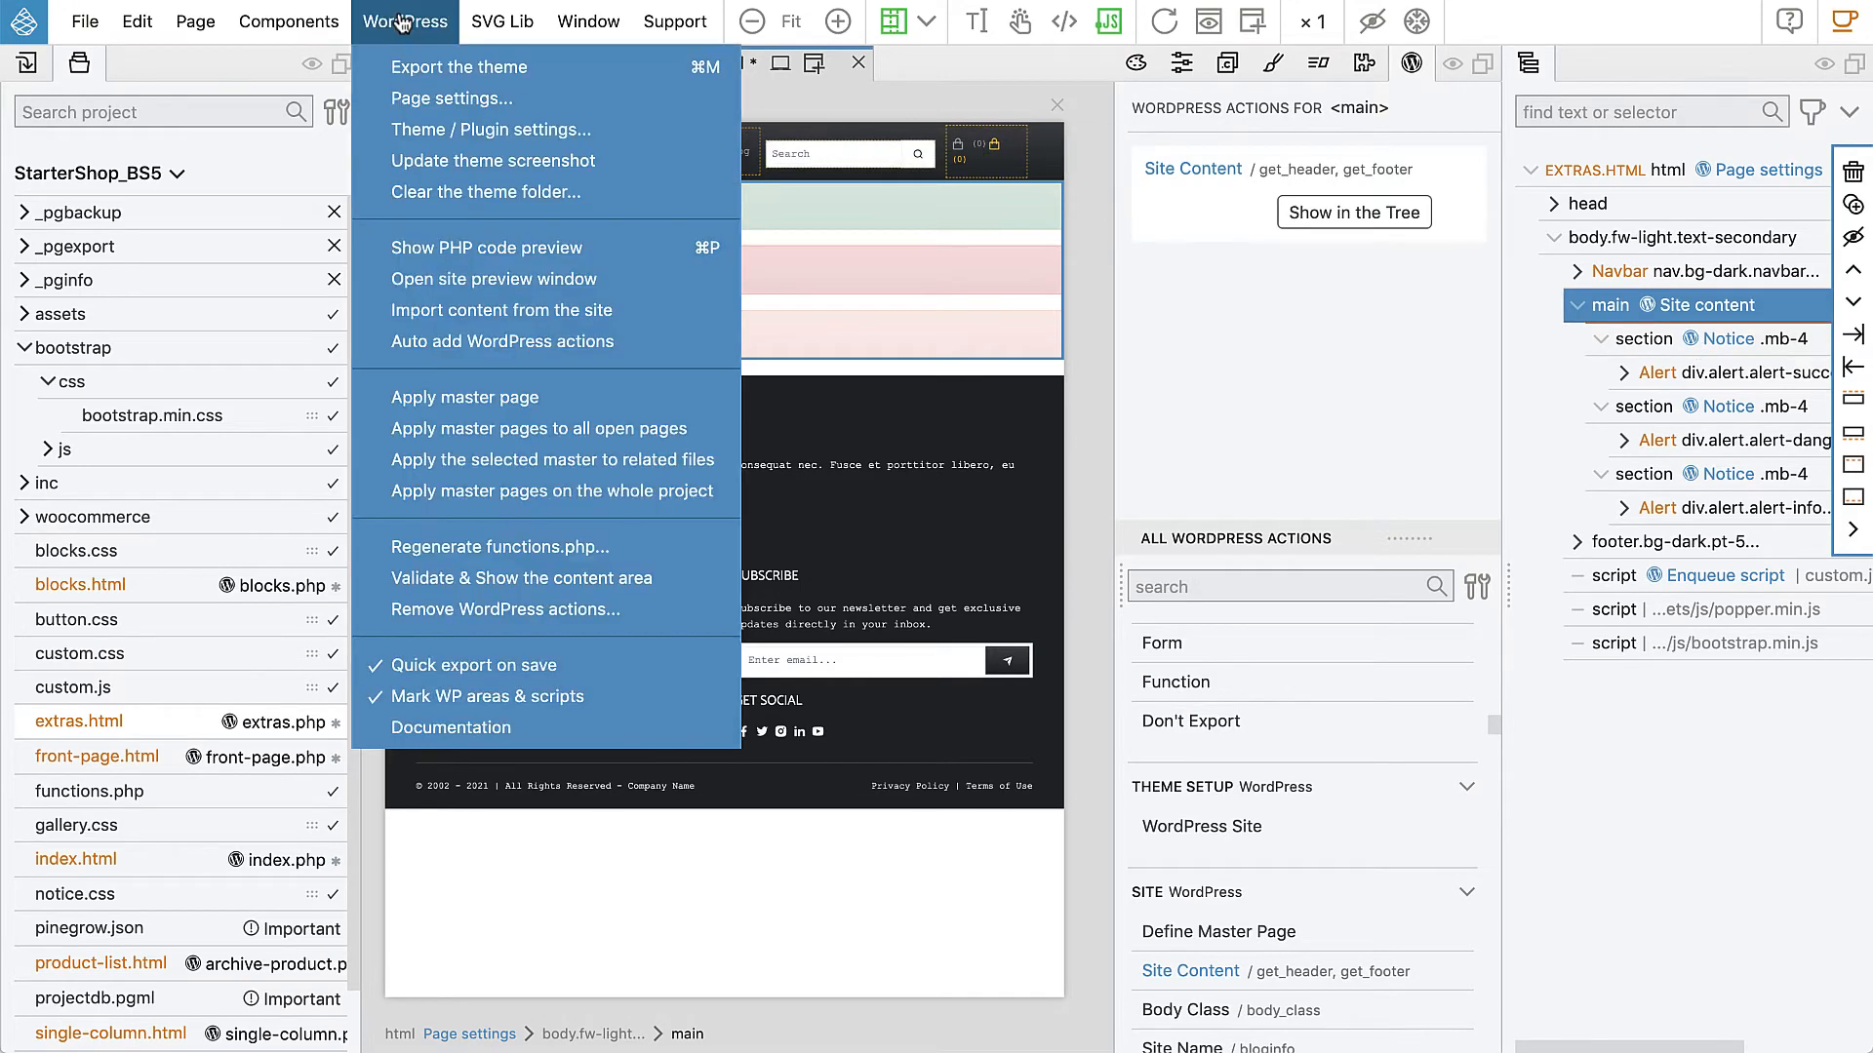
click(478, 492)
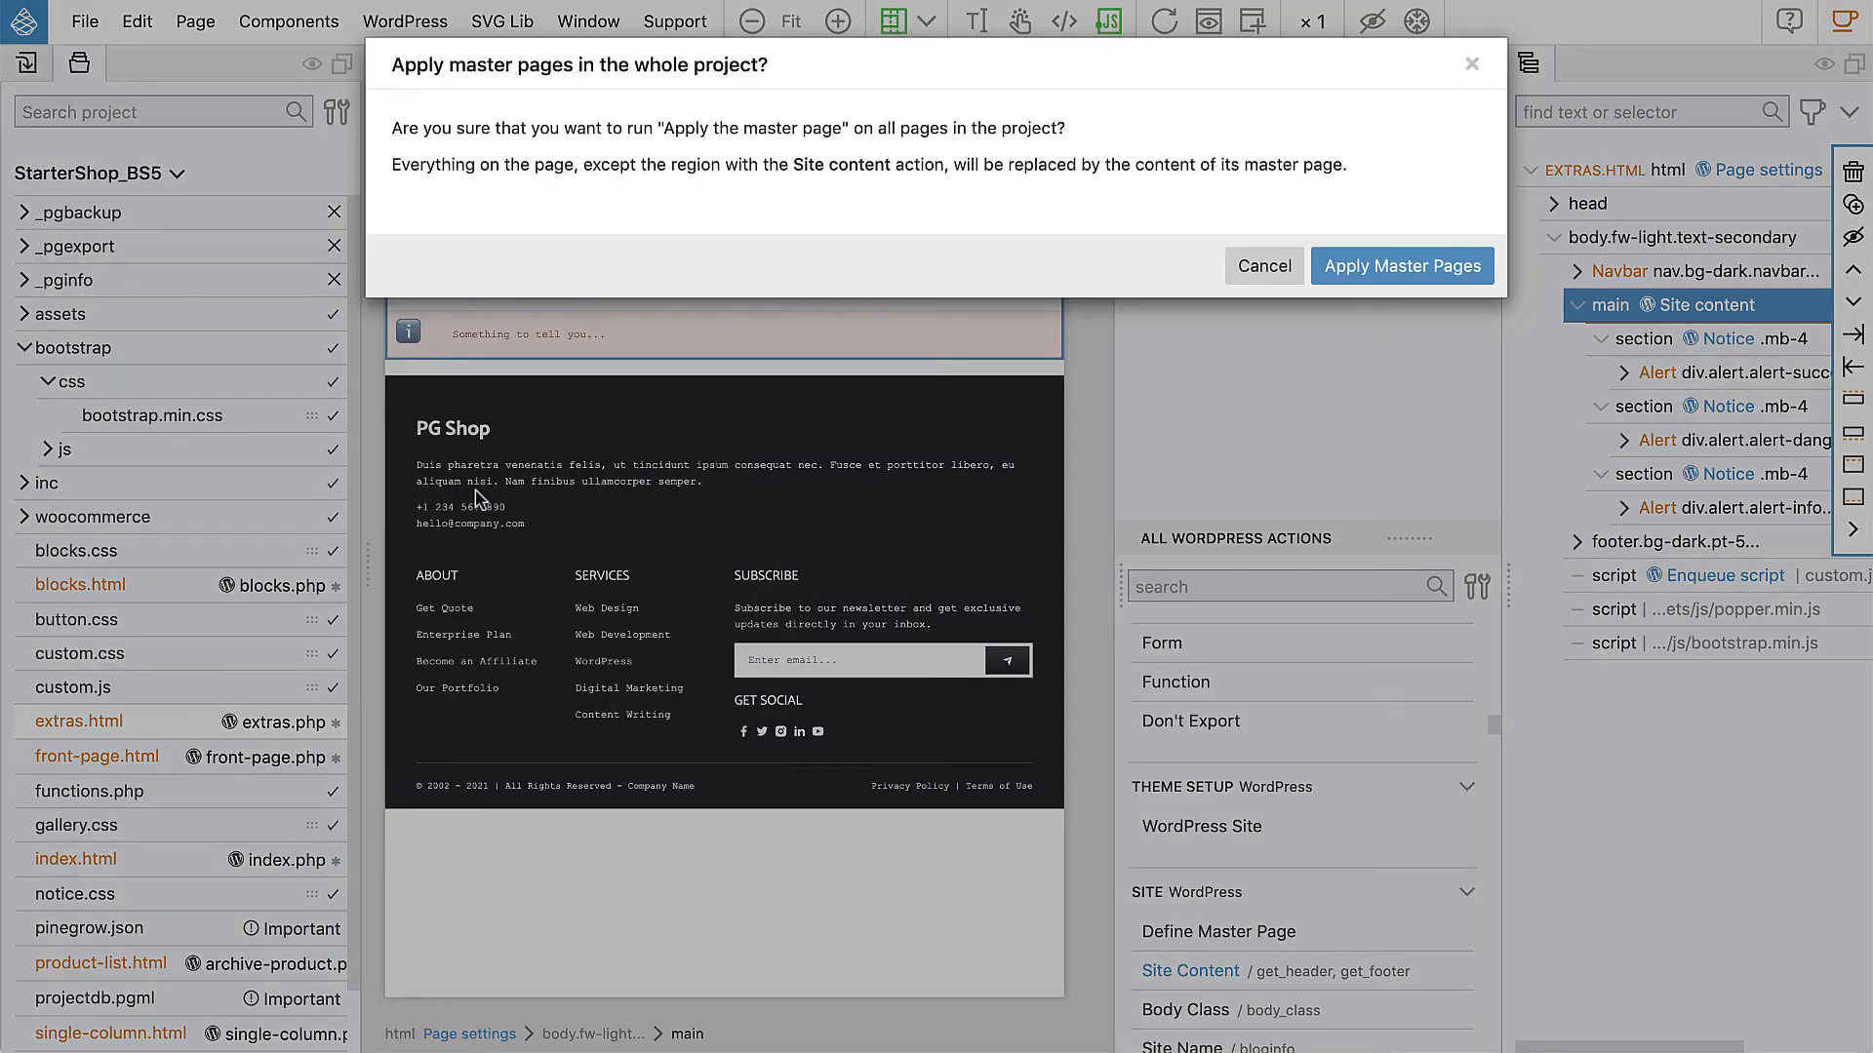
click(1419, 282)
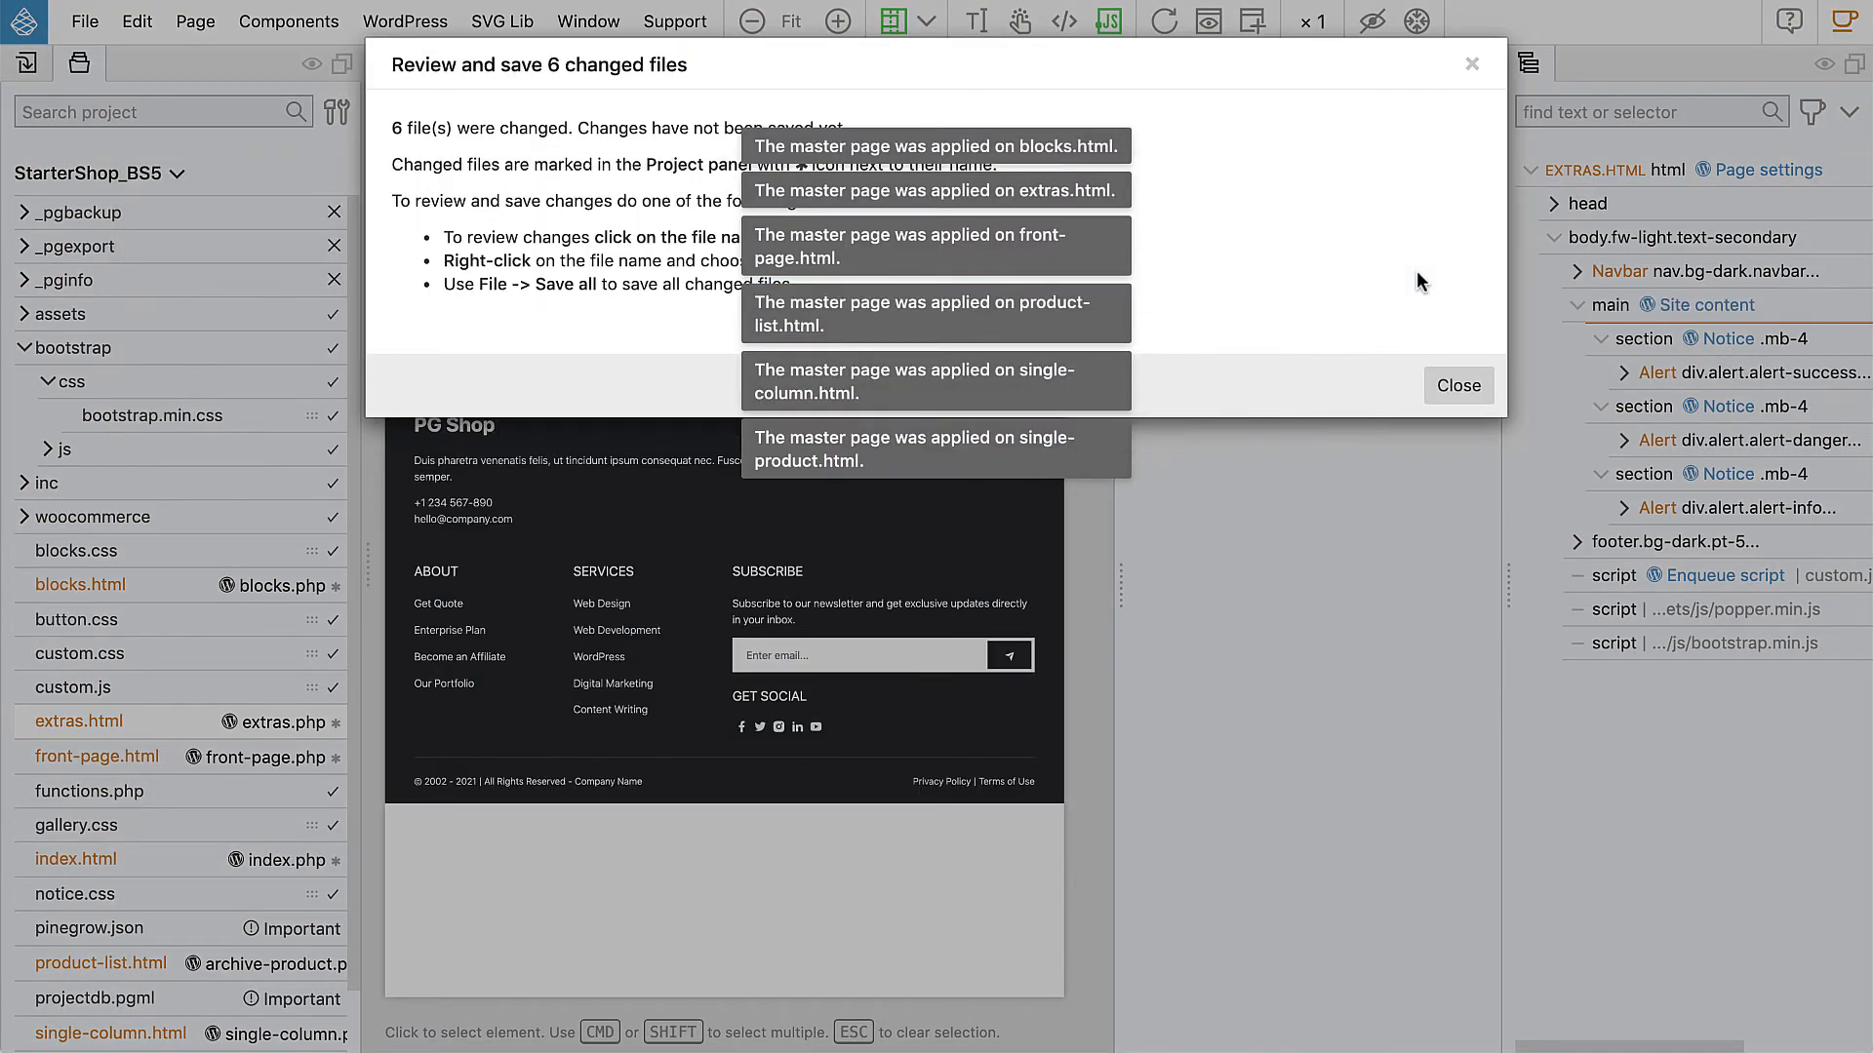
click(1457, 386)
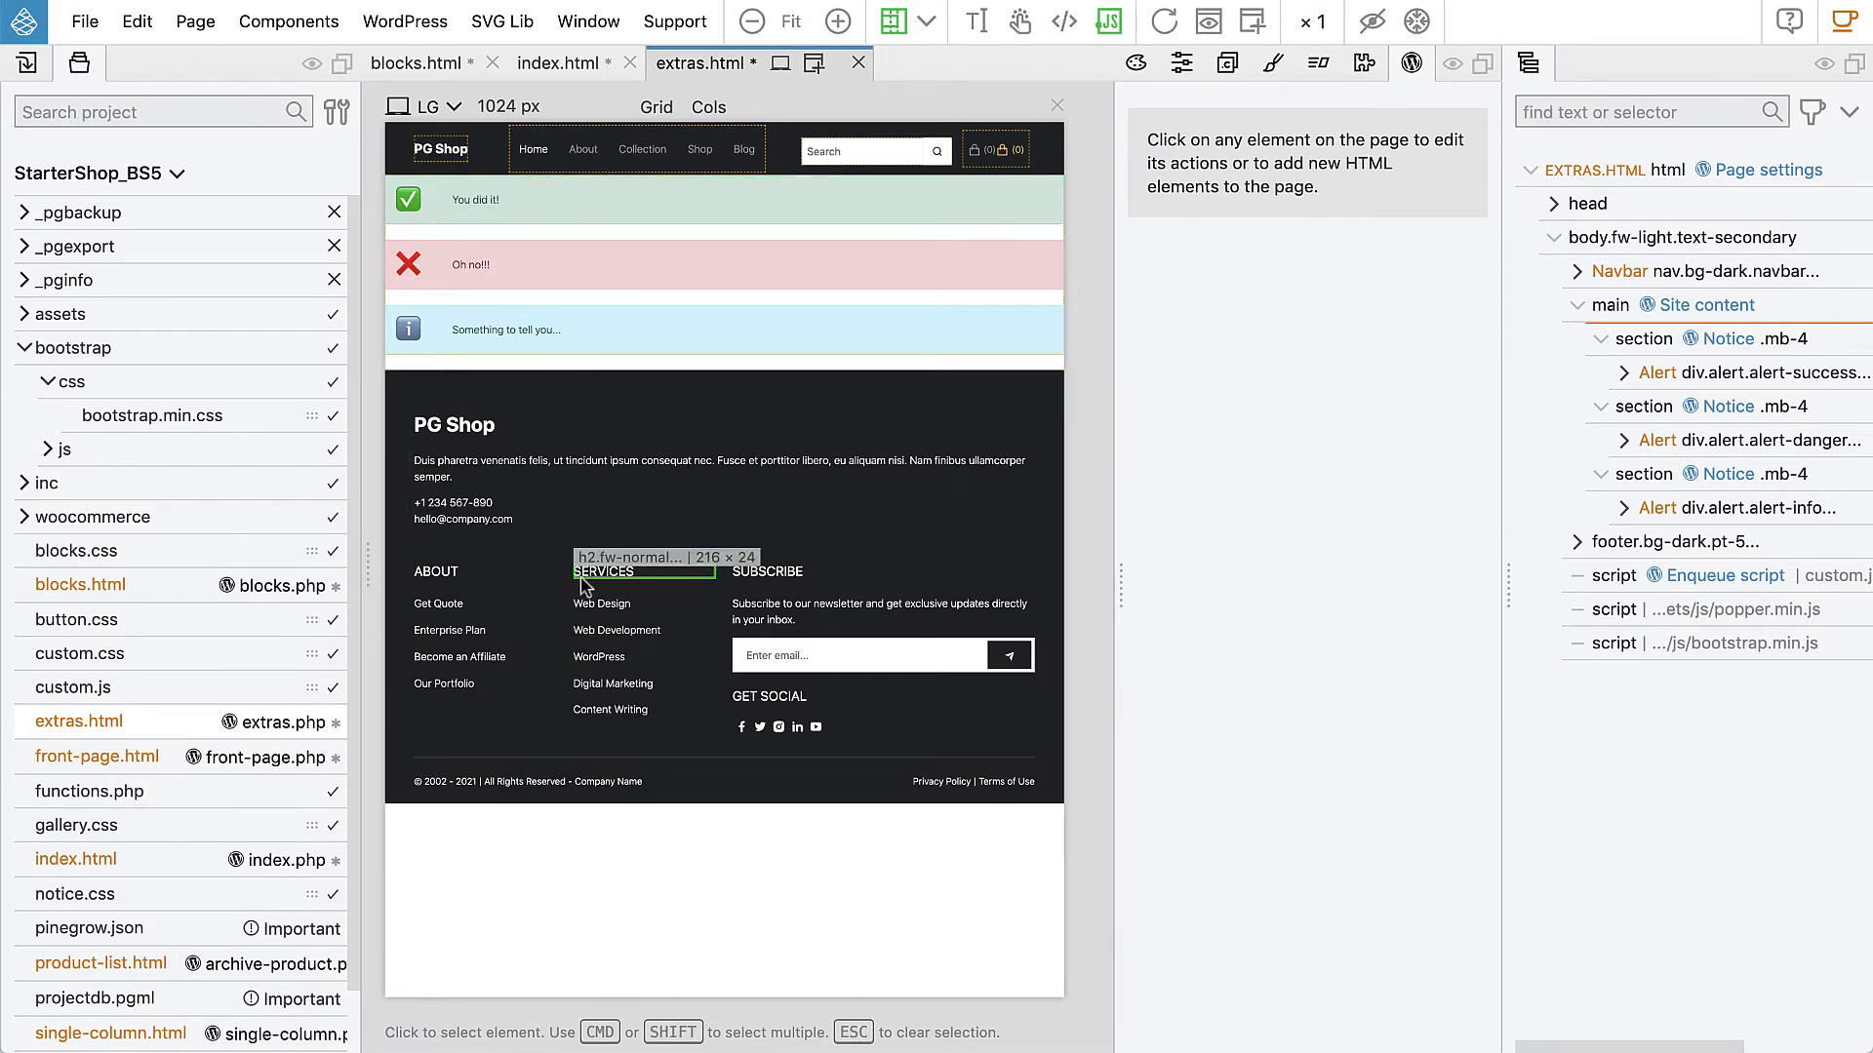
click(87, 24)
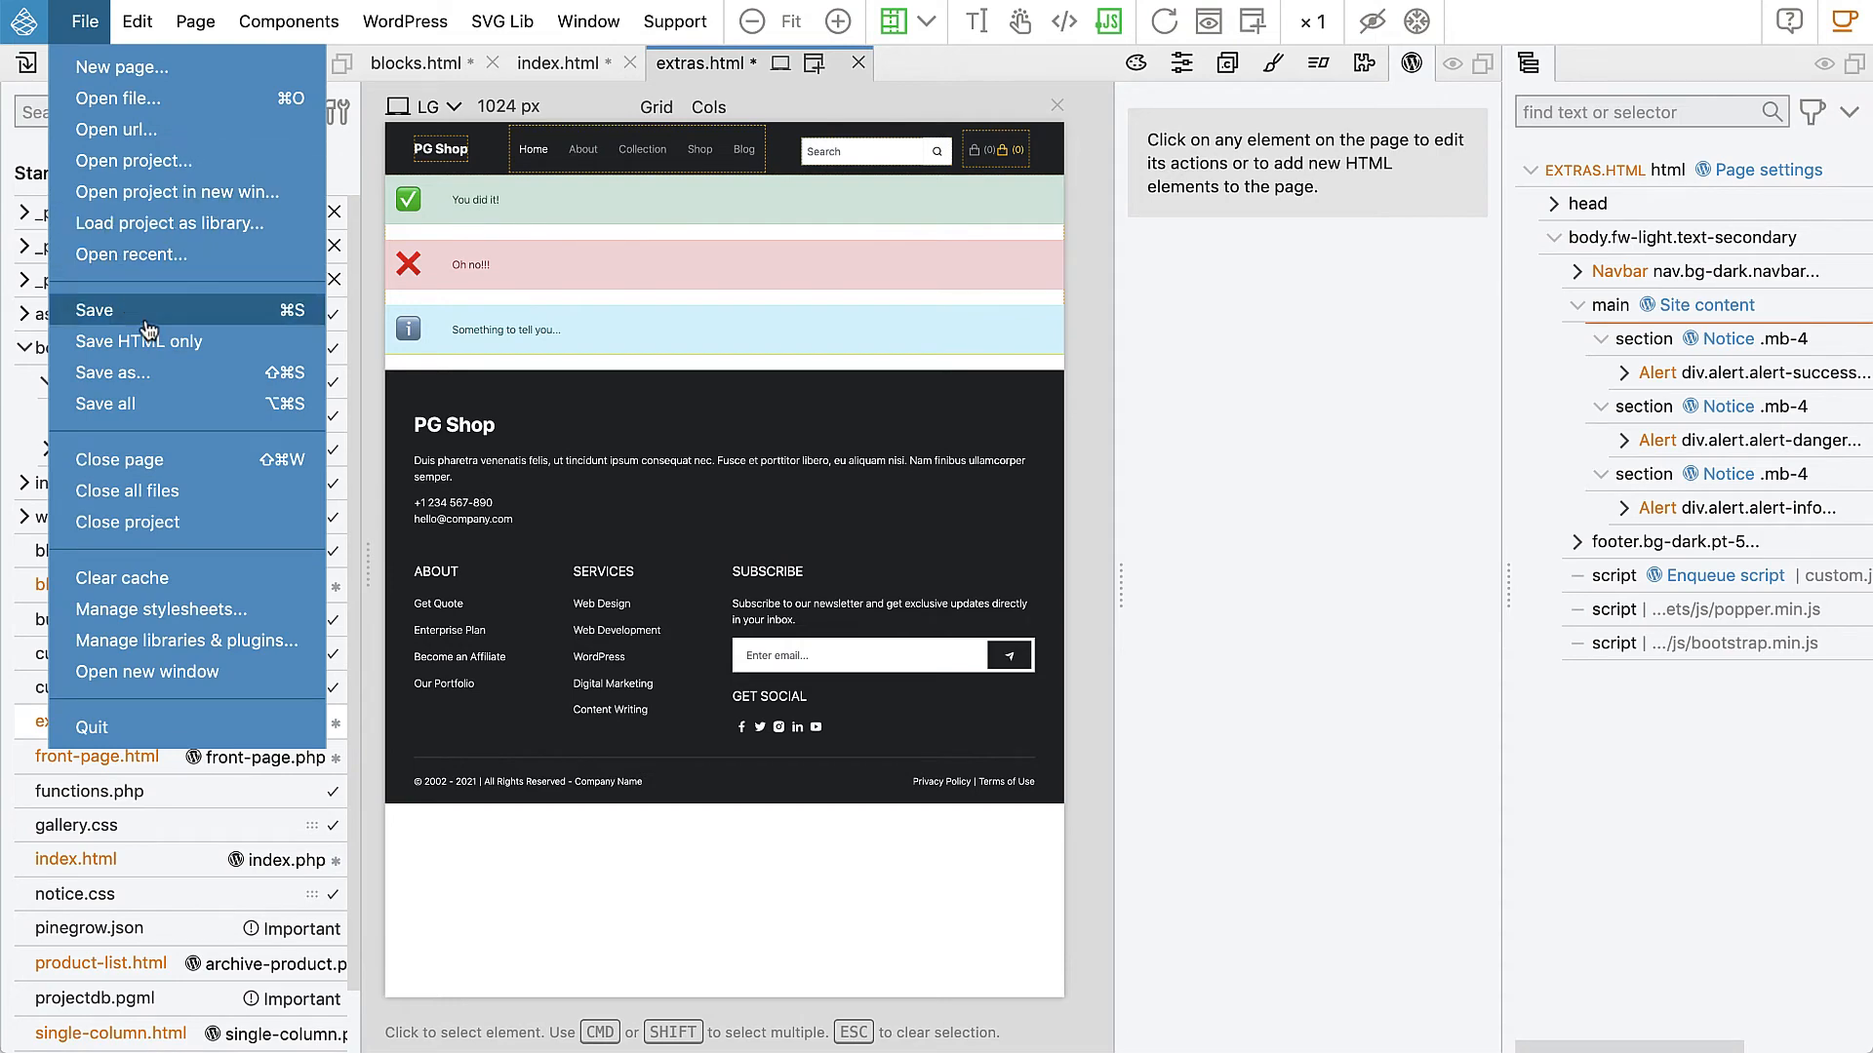
click(156, 414)
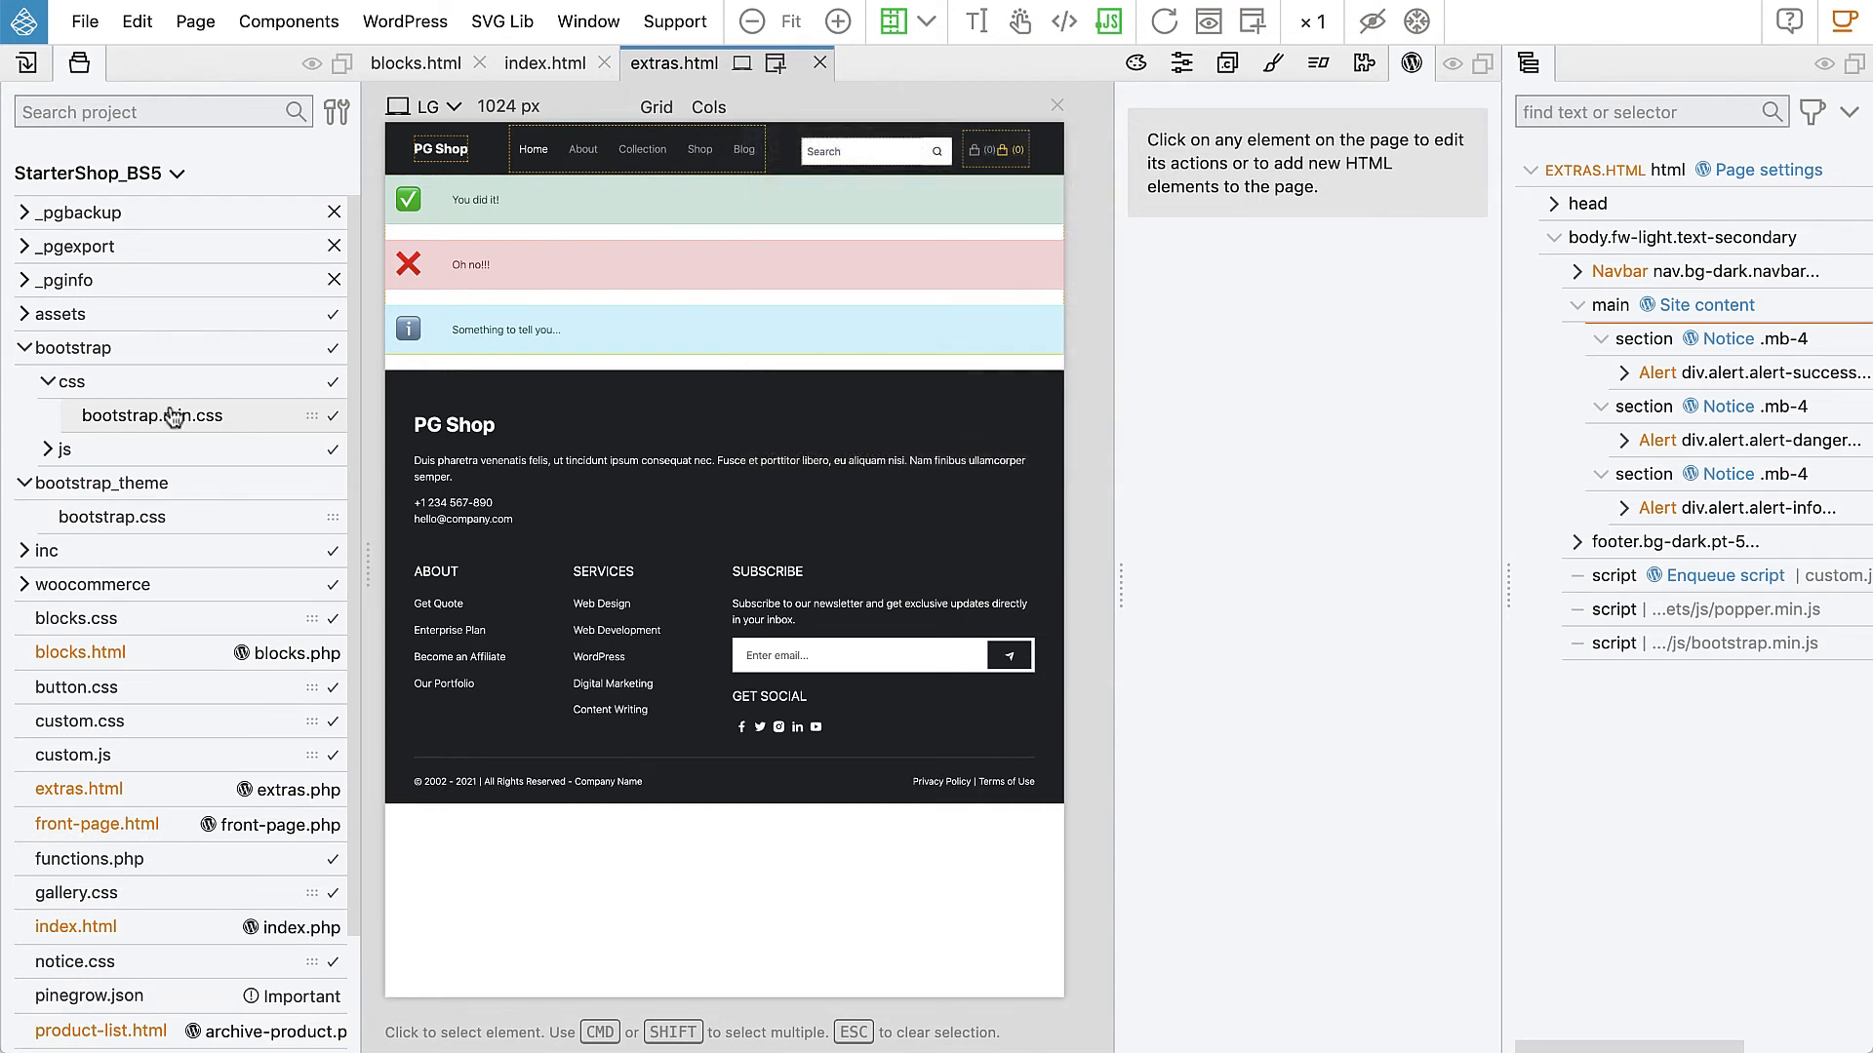
Step: In the WordPress theme settings, set Editor stylesheet 1 for blocks to bootstrap/css/bootstrap.min.css and save the settings
click(405, 24)
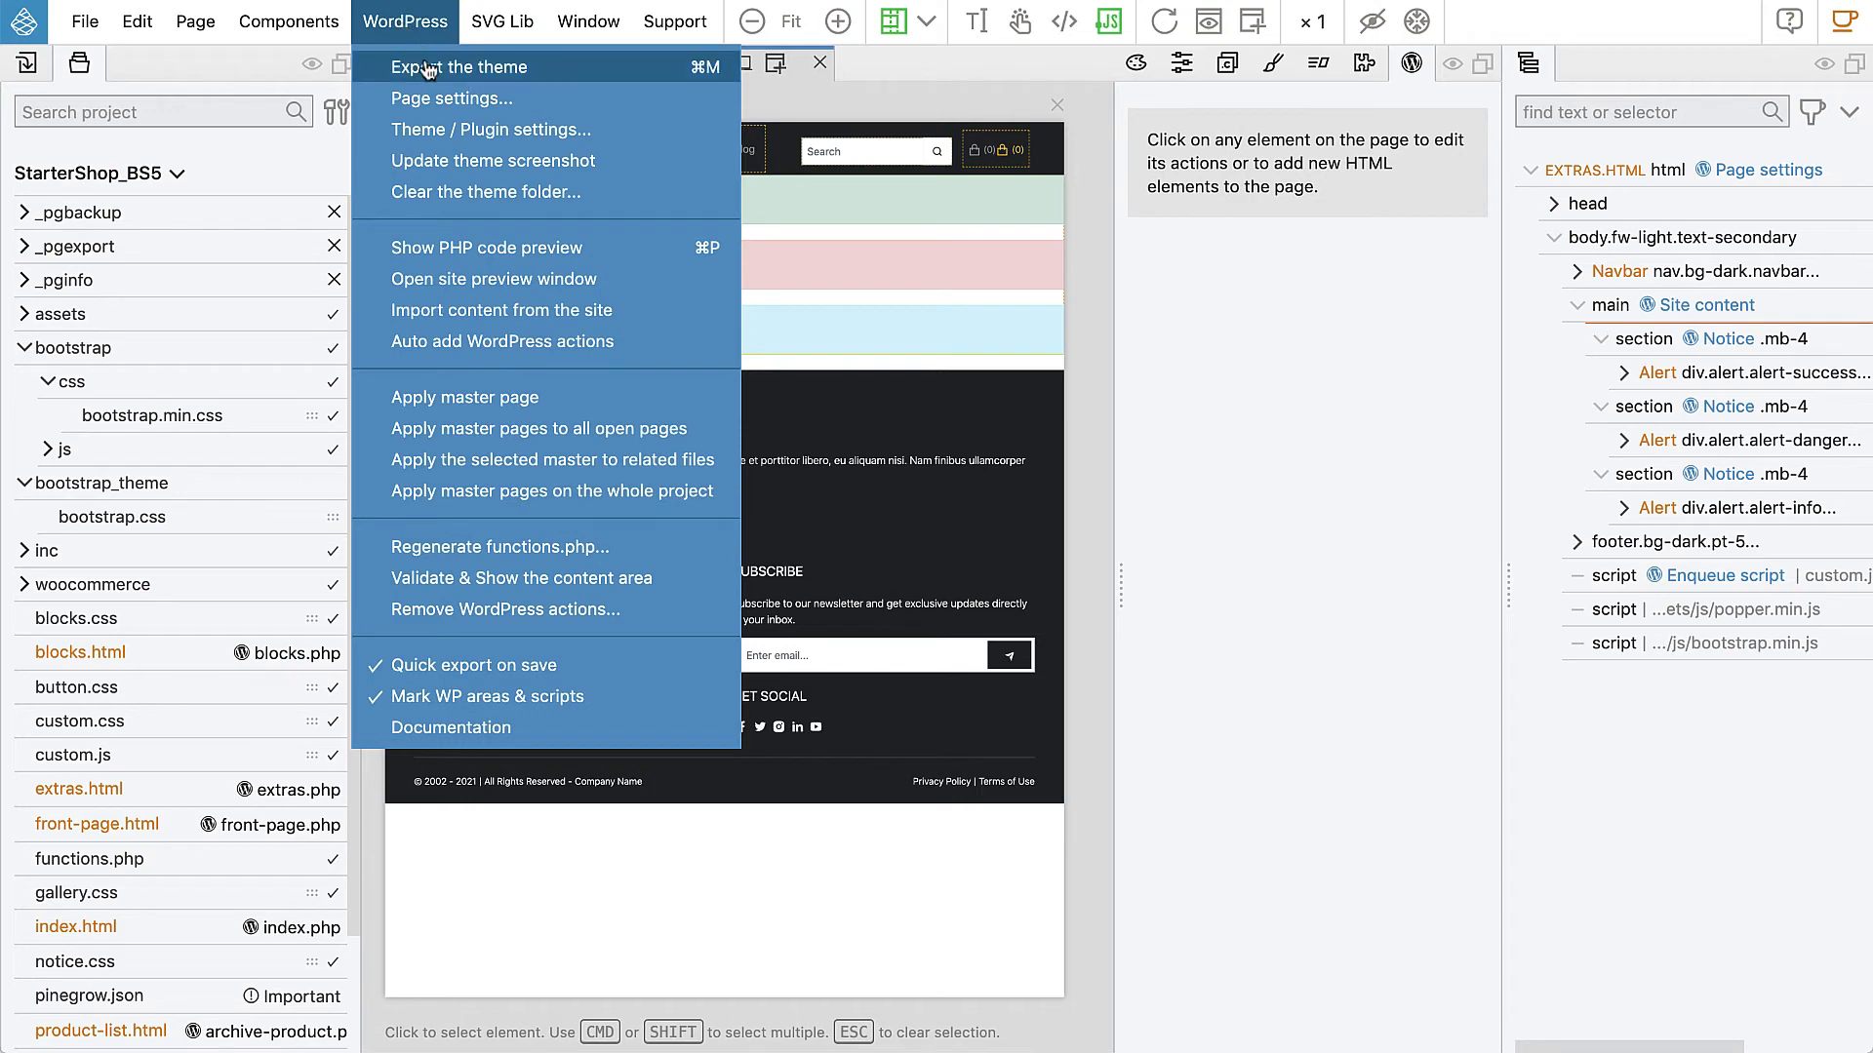
click(438, 129)
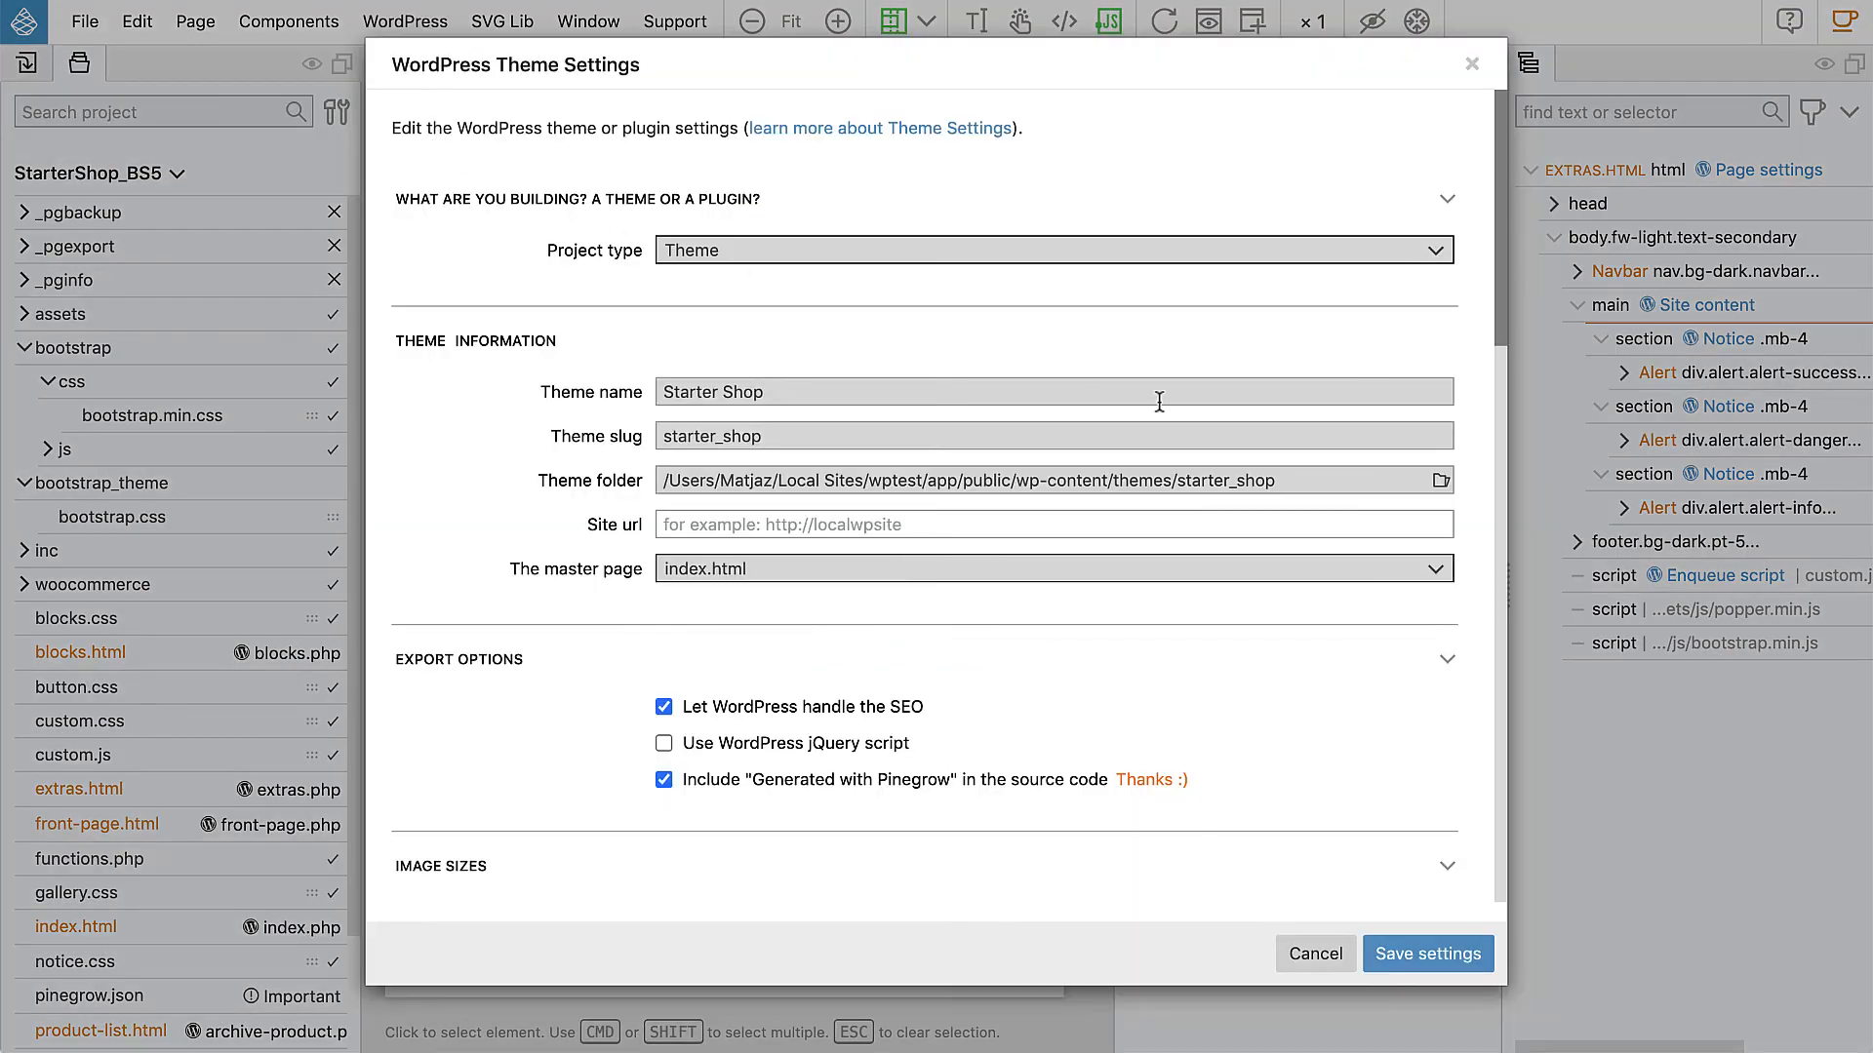
scroll(1161, 407, down, 10)
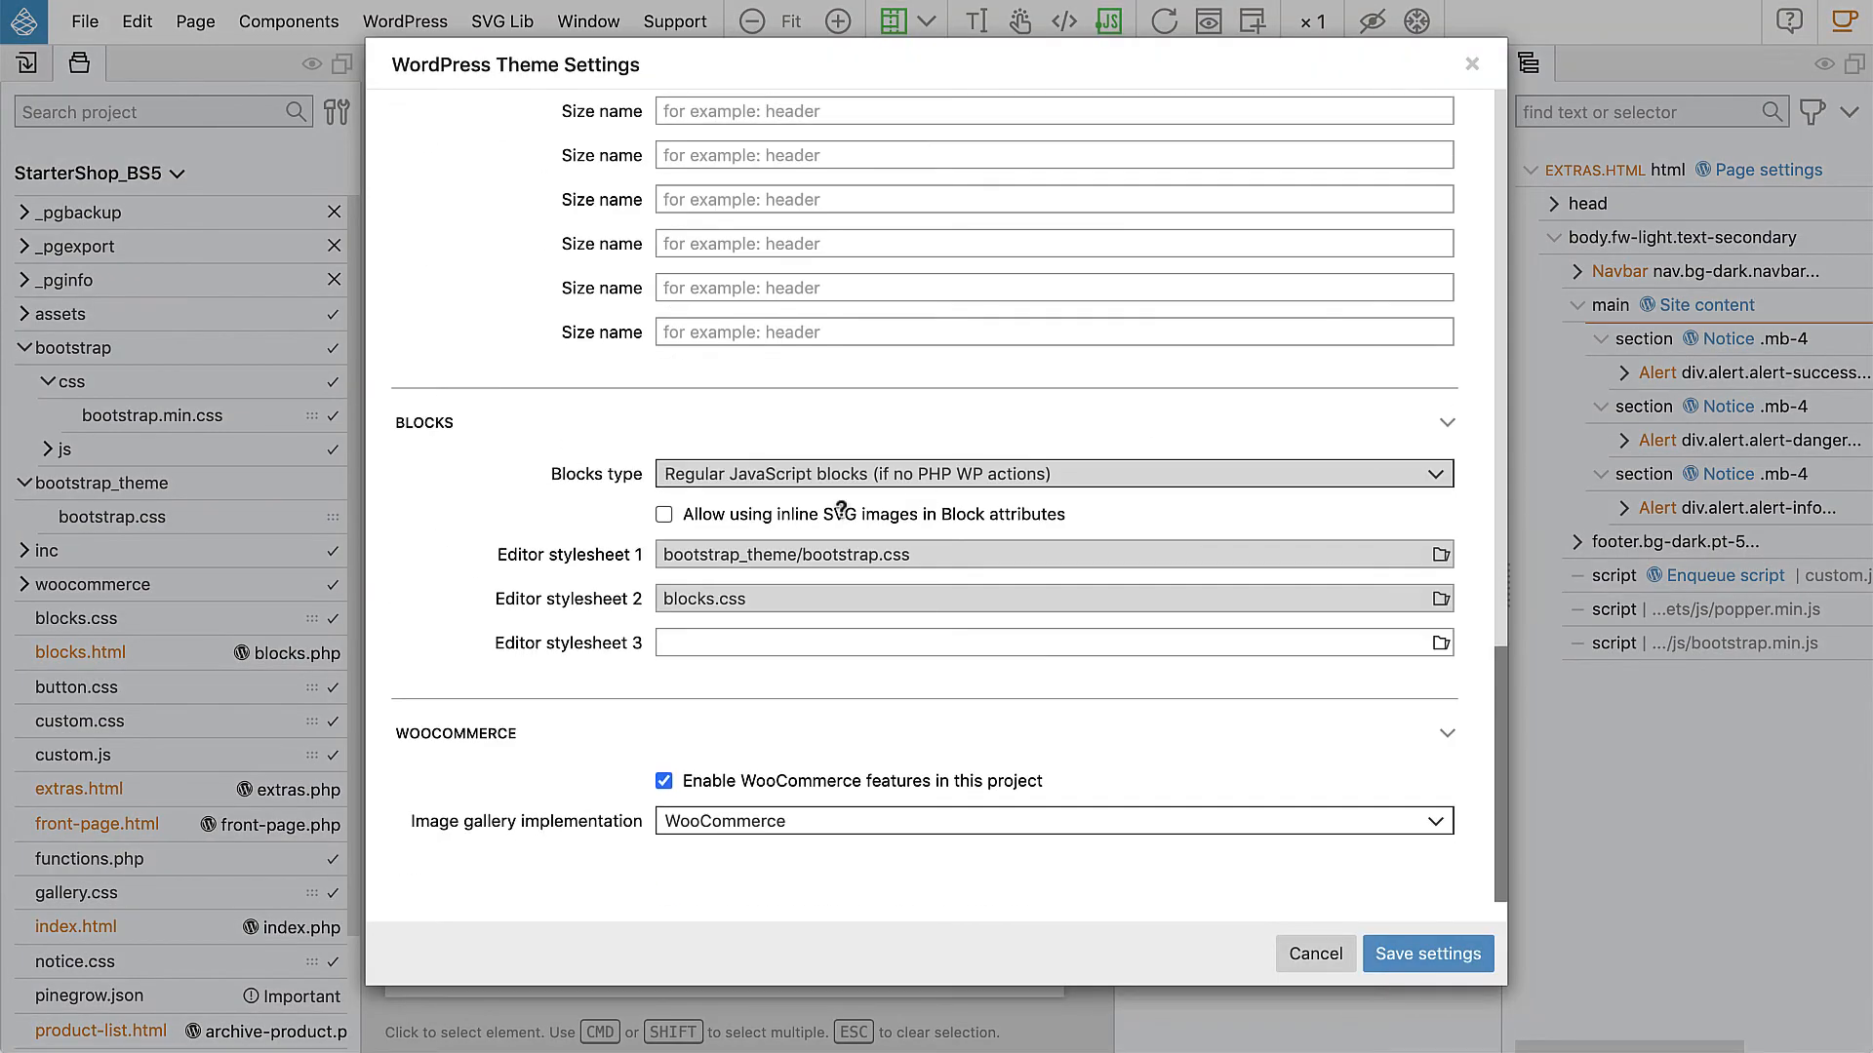
drag(669, 553, 952, 554)
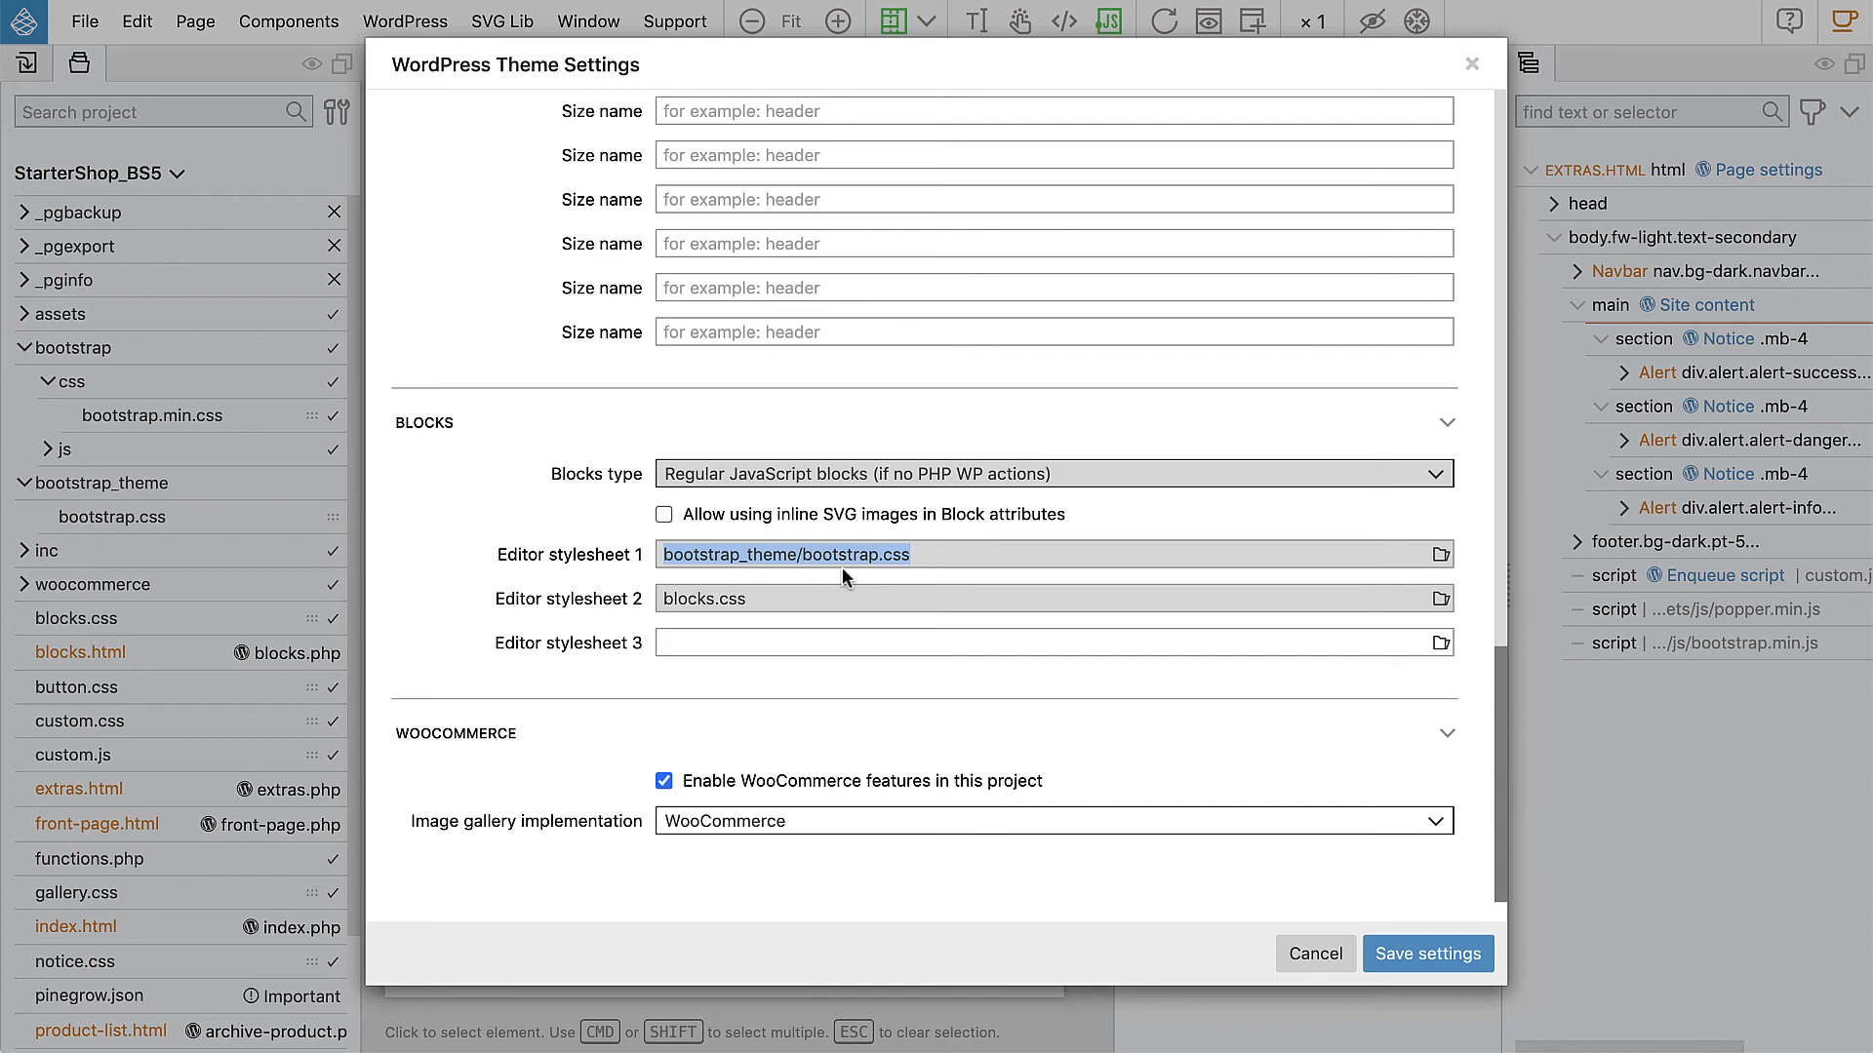
click(1437, 557)
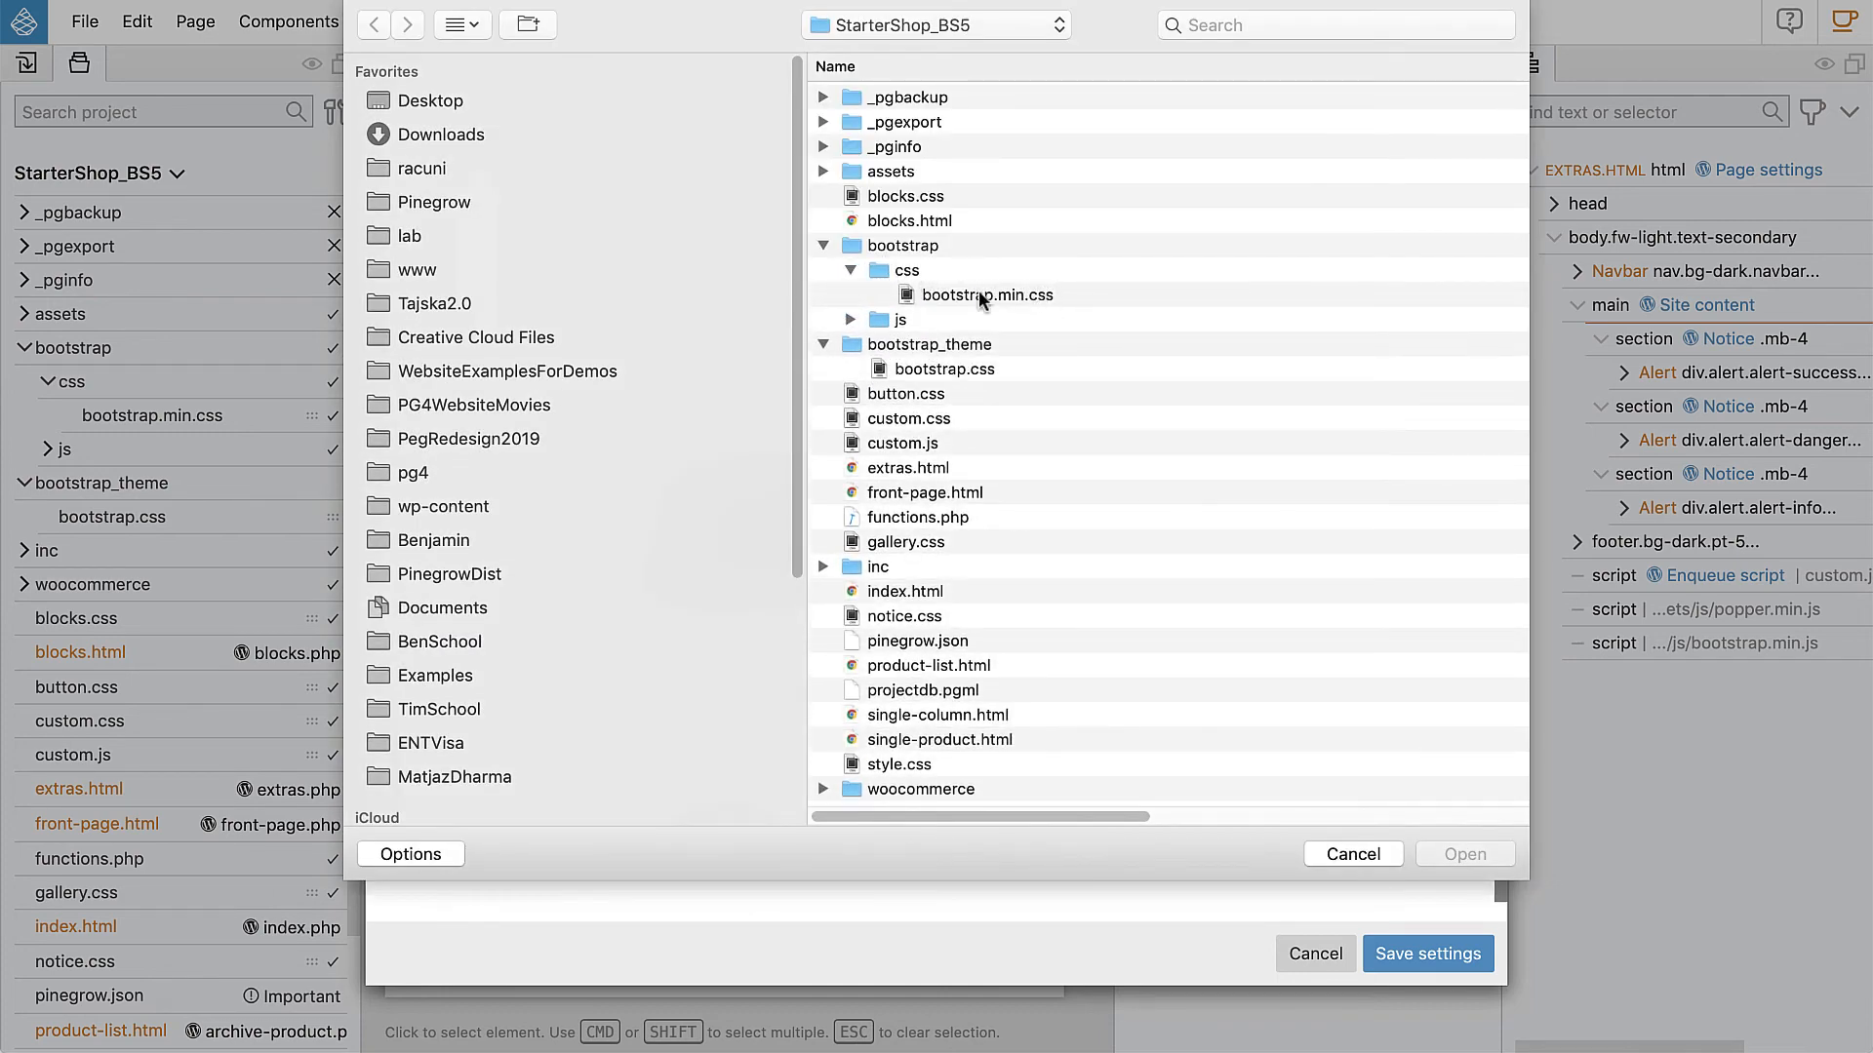
double_click(979, 290)
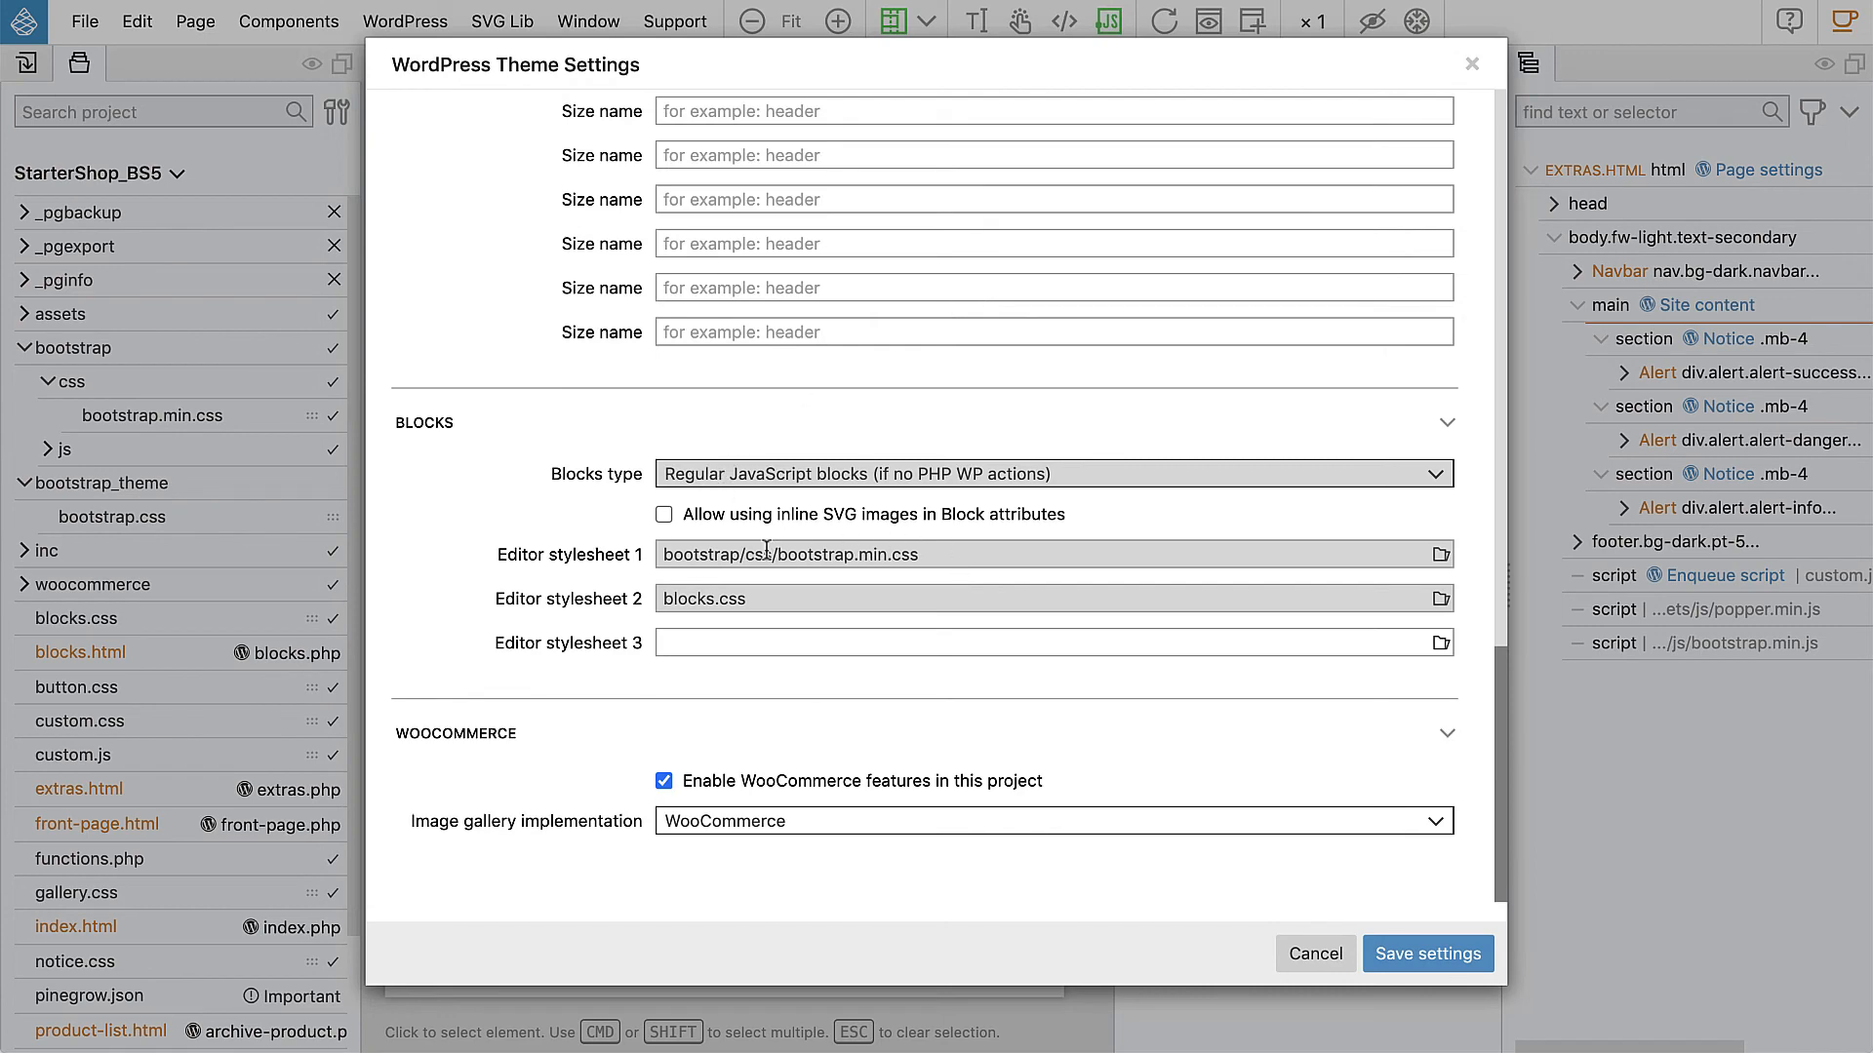
click(1419, 954)
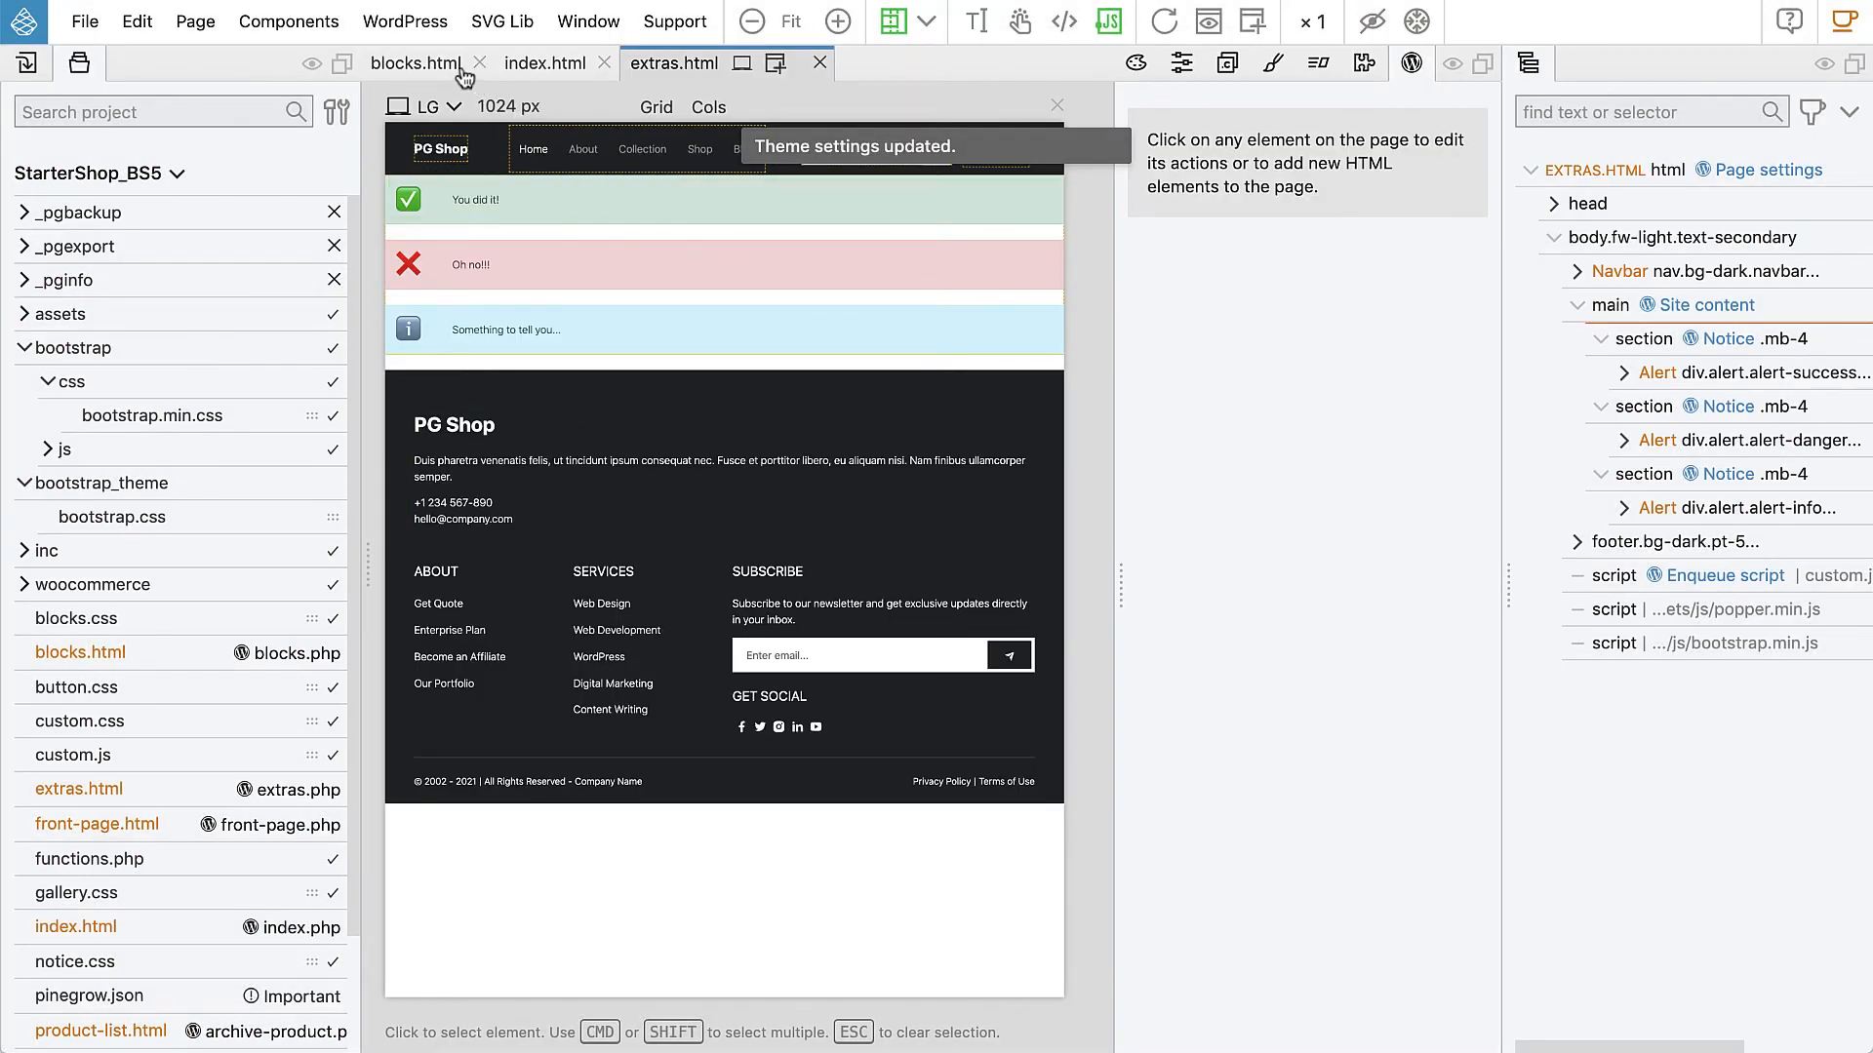
Step: Clear all files from the starter_shop theme folder and export the WordPress theme afresh
click(390, 29)
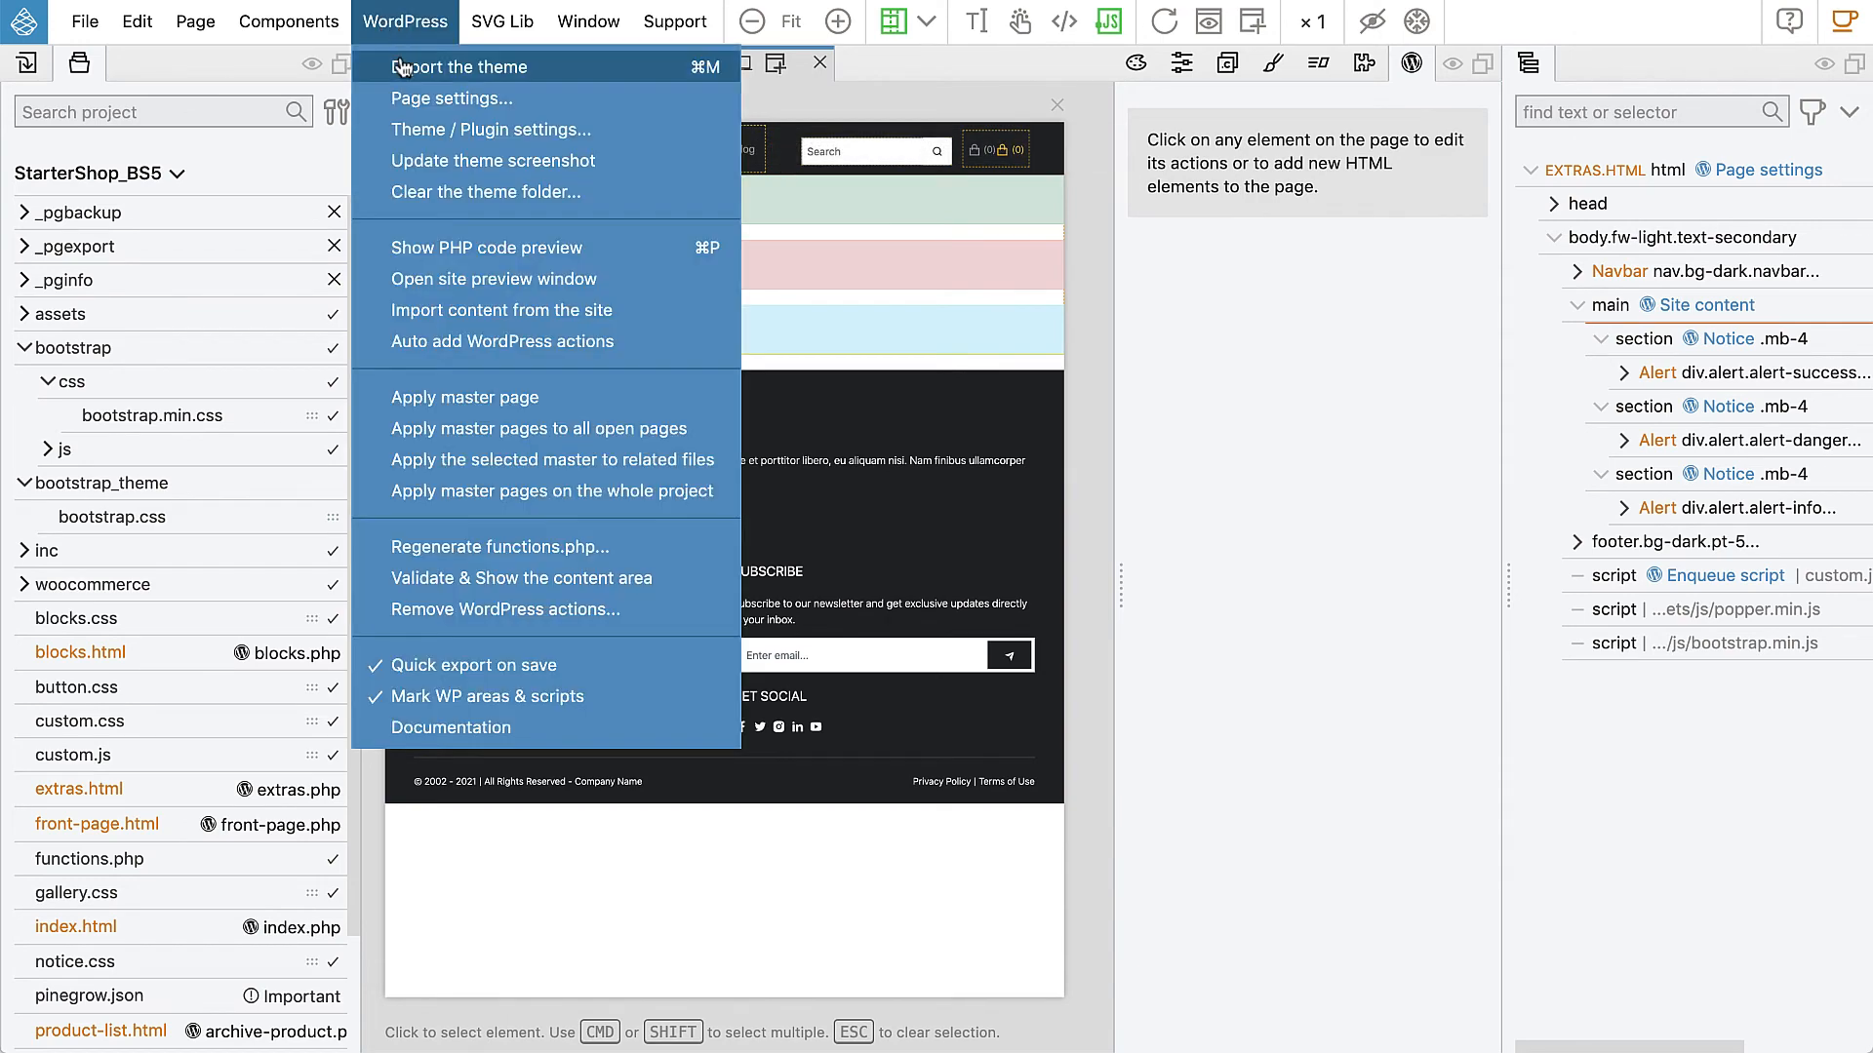
click(458, 193)
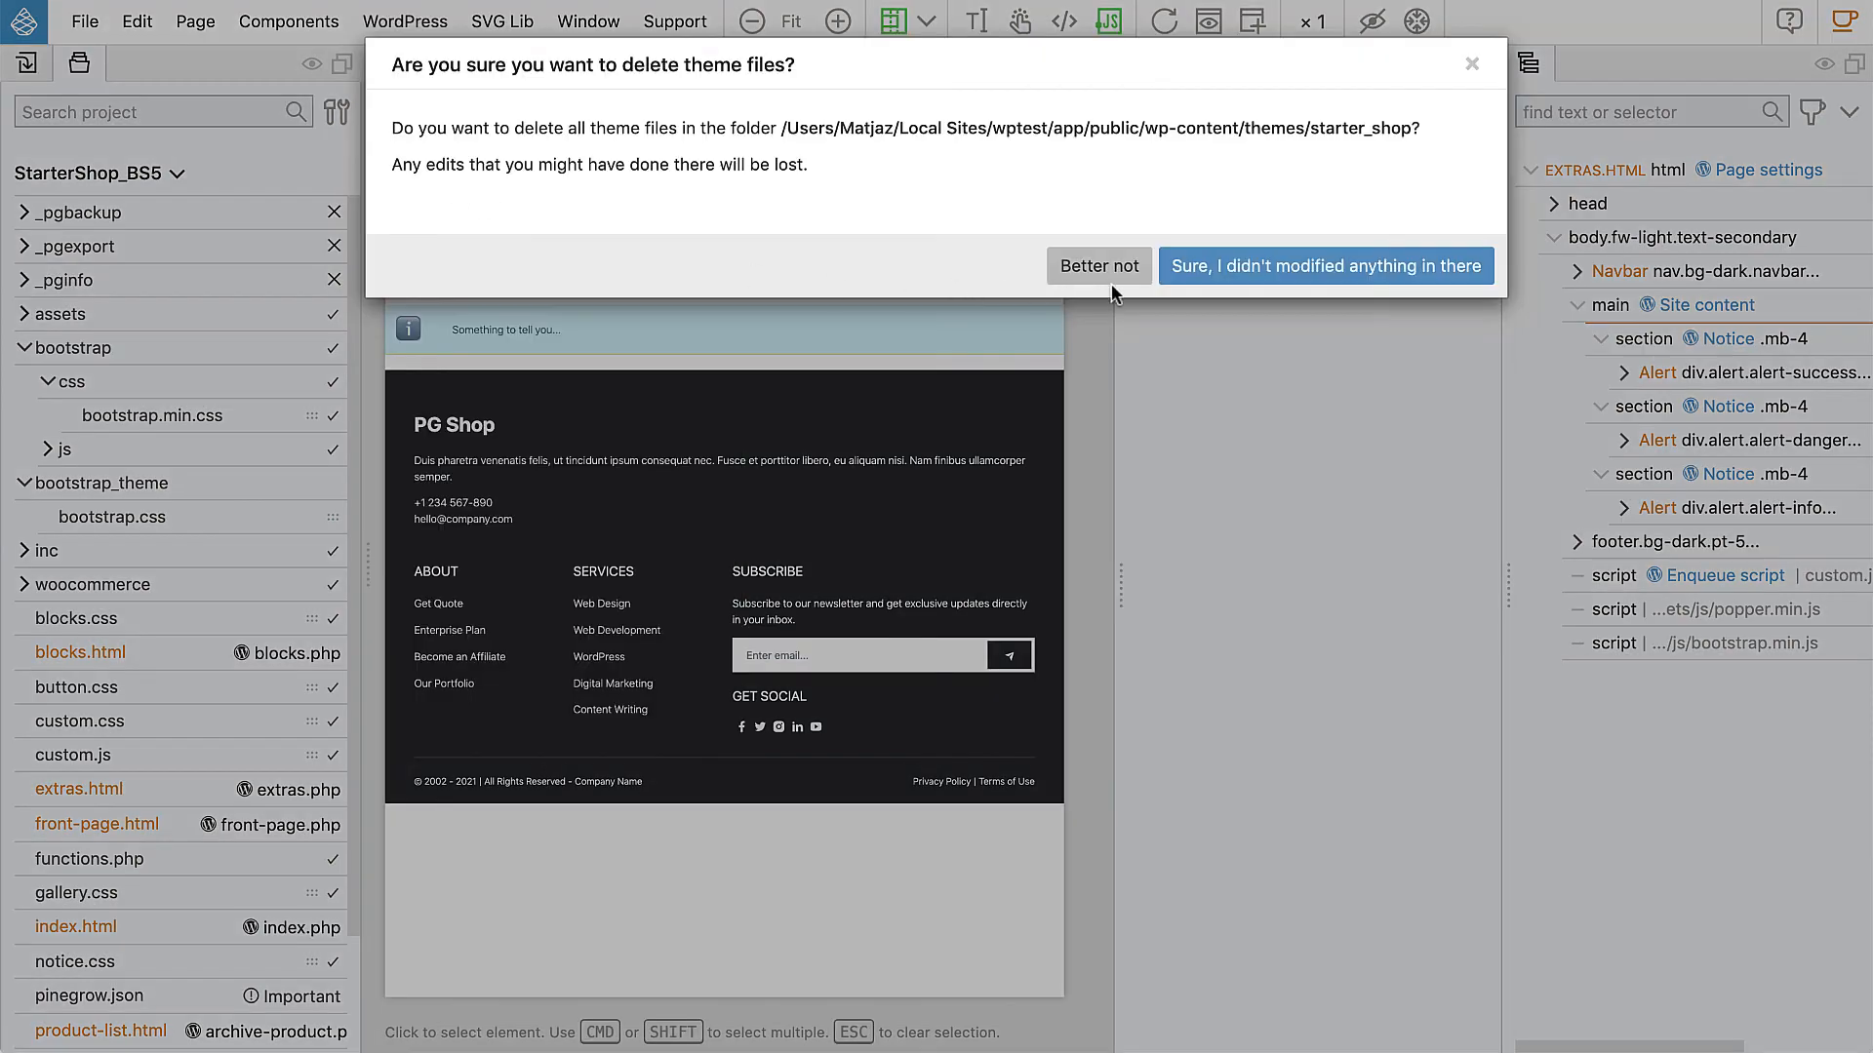
click(1241, 273)
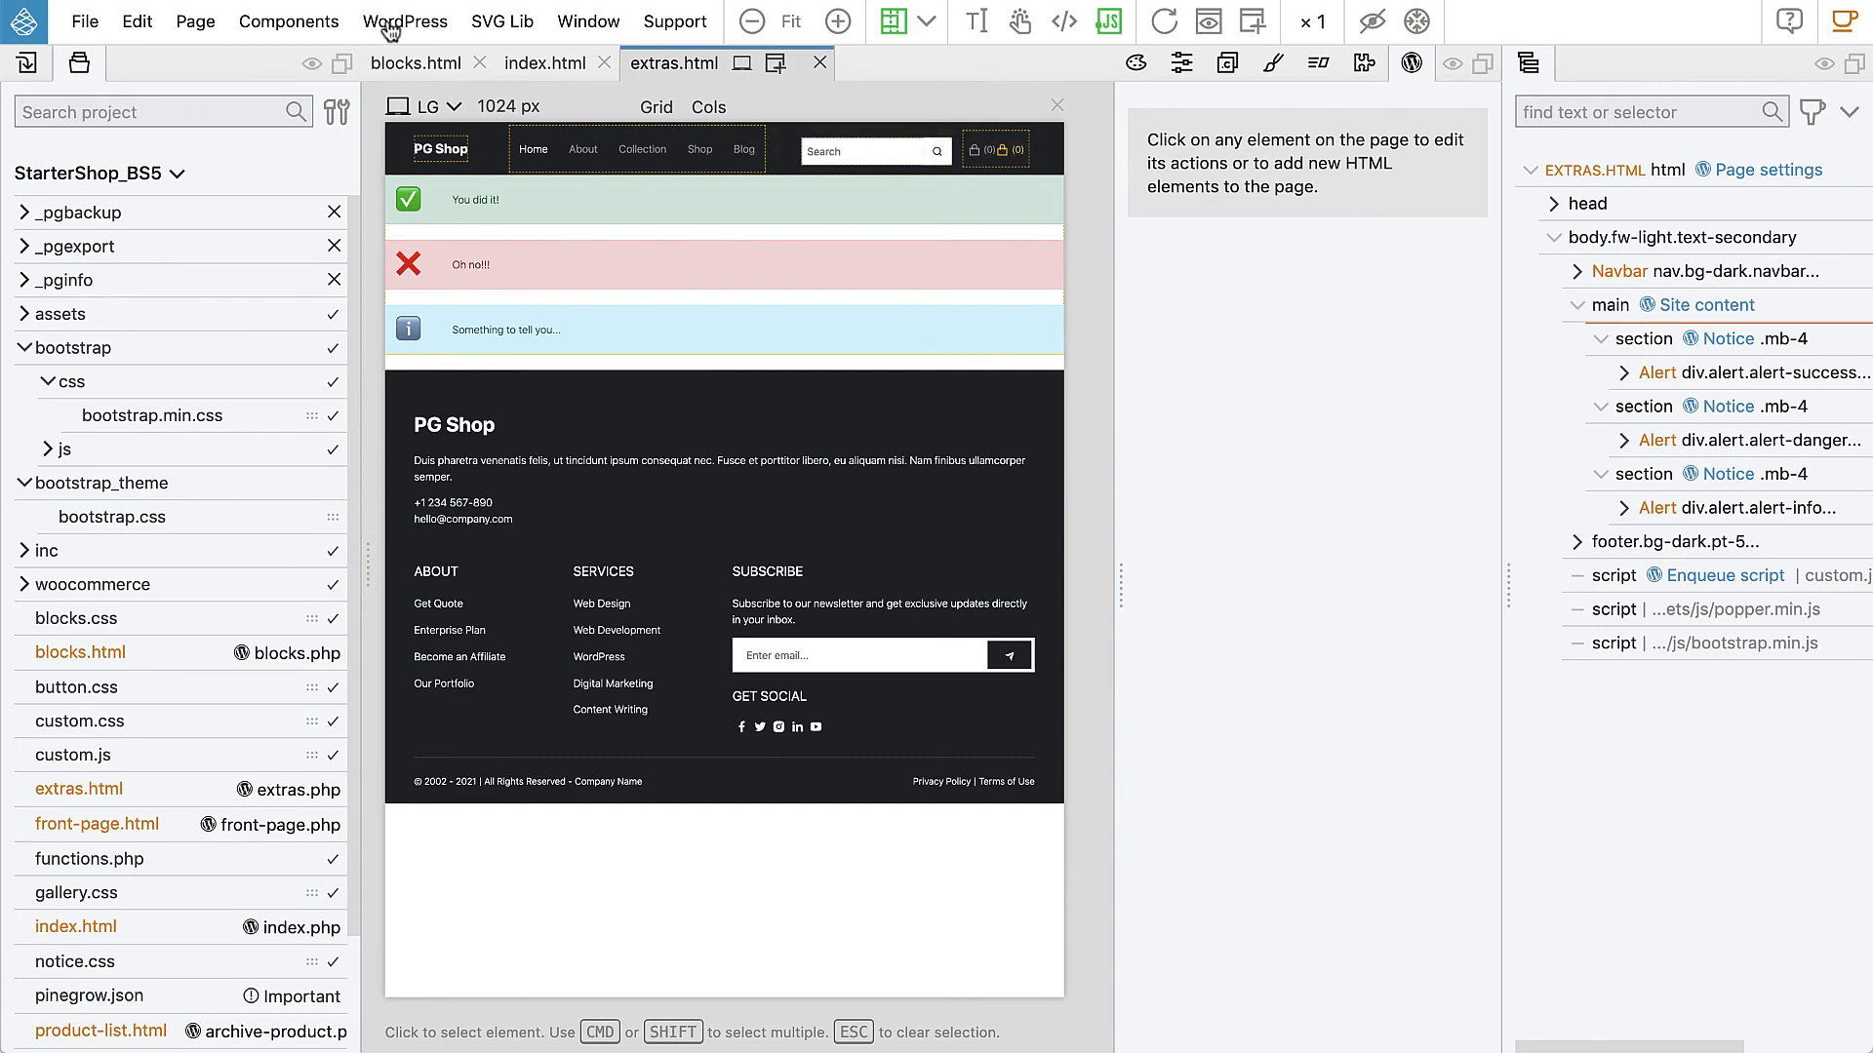
click(390, 29)
click(414, 68)
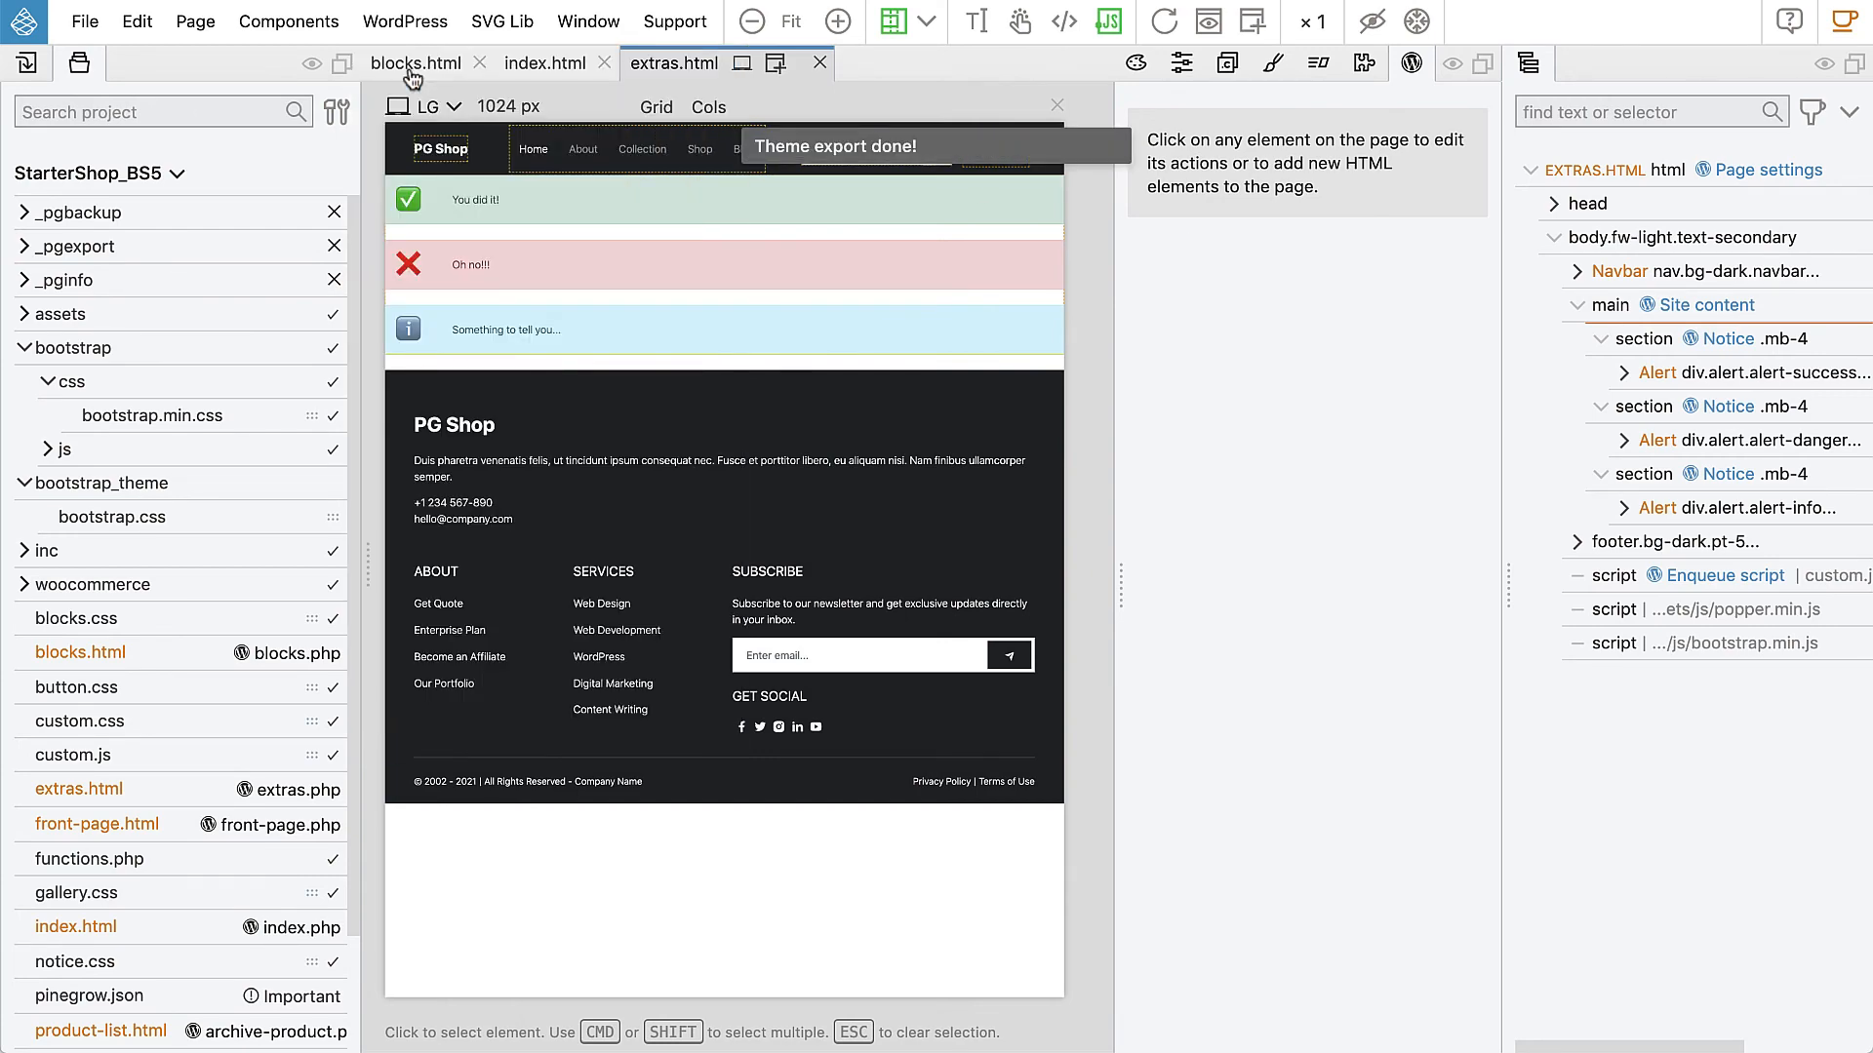
Step: Switch to Chrome and reload the Starter Shop front page at wptestlocal to check the exported theme
key(super+Tab)
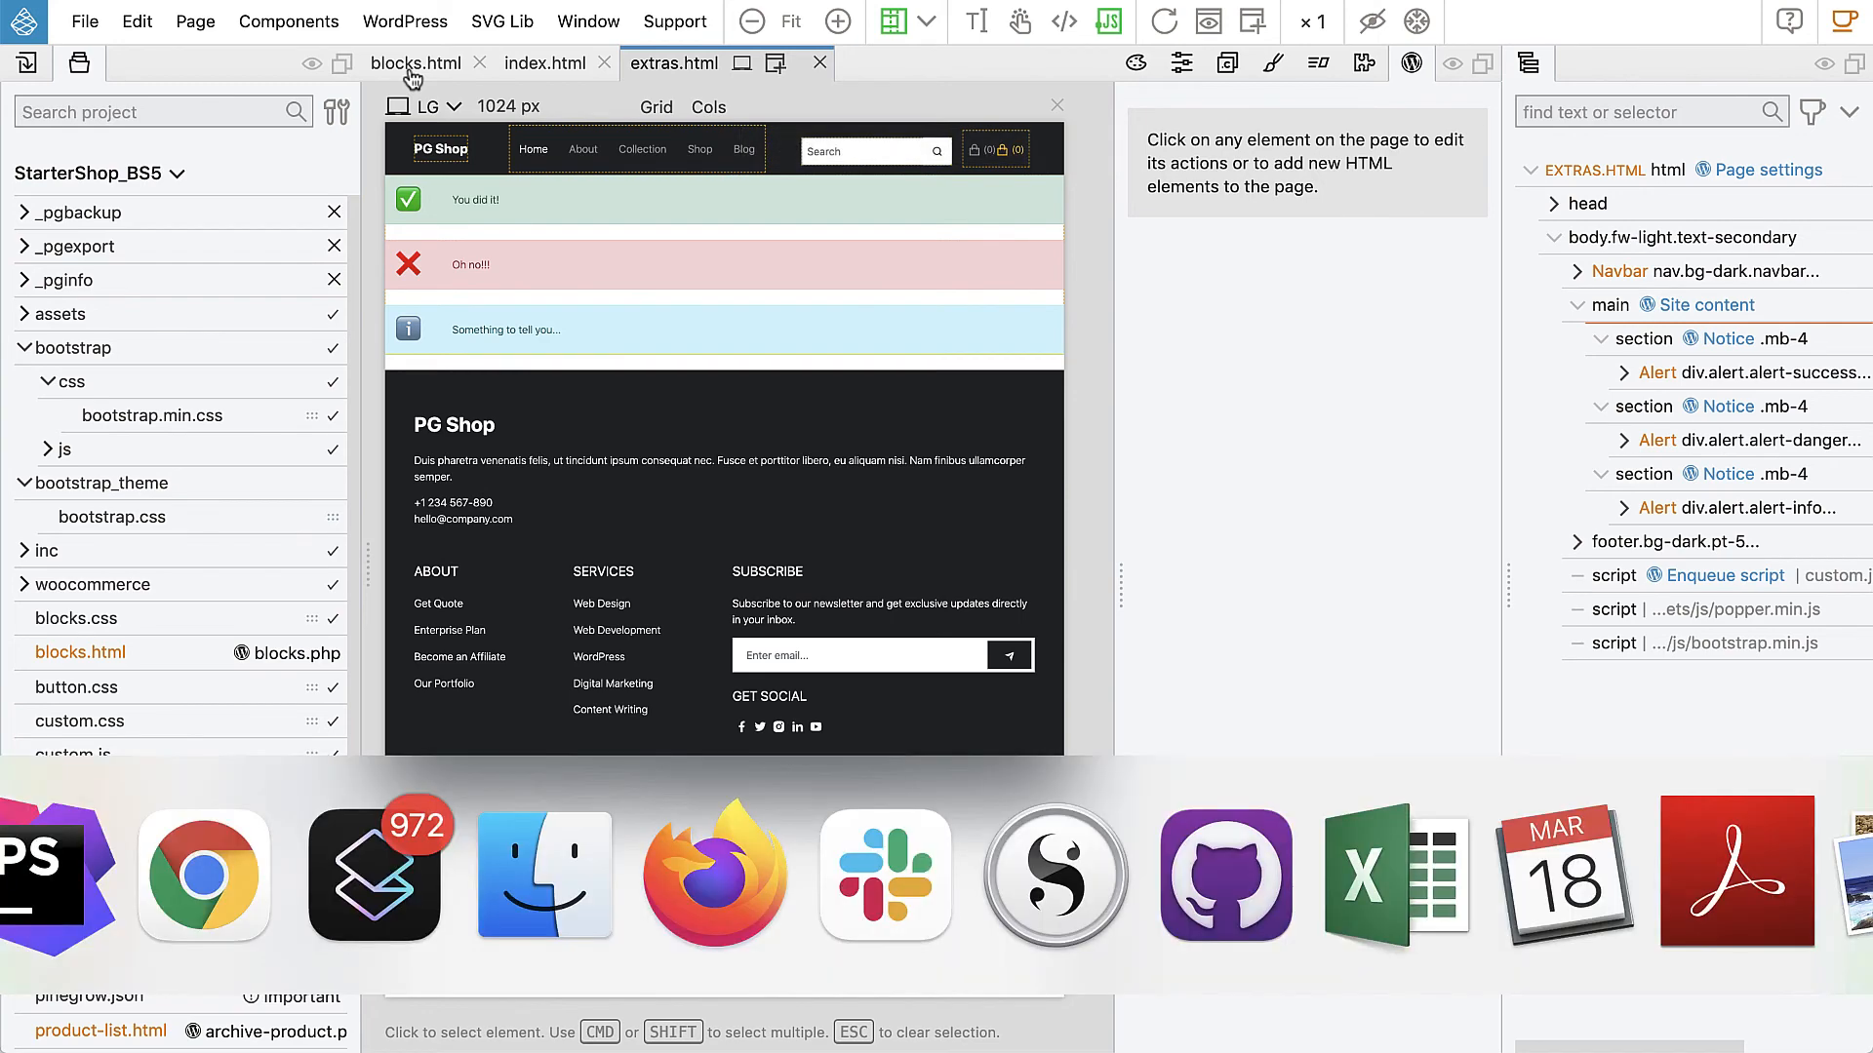
key(super+Tab)
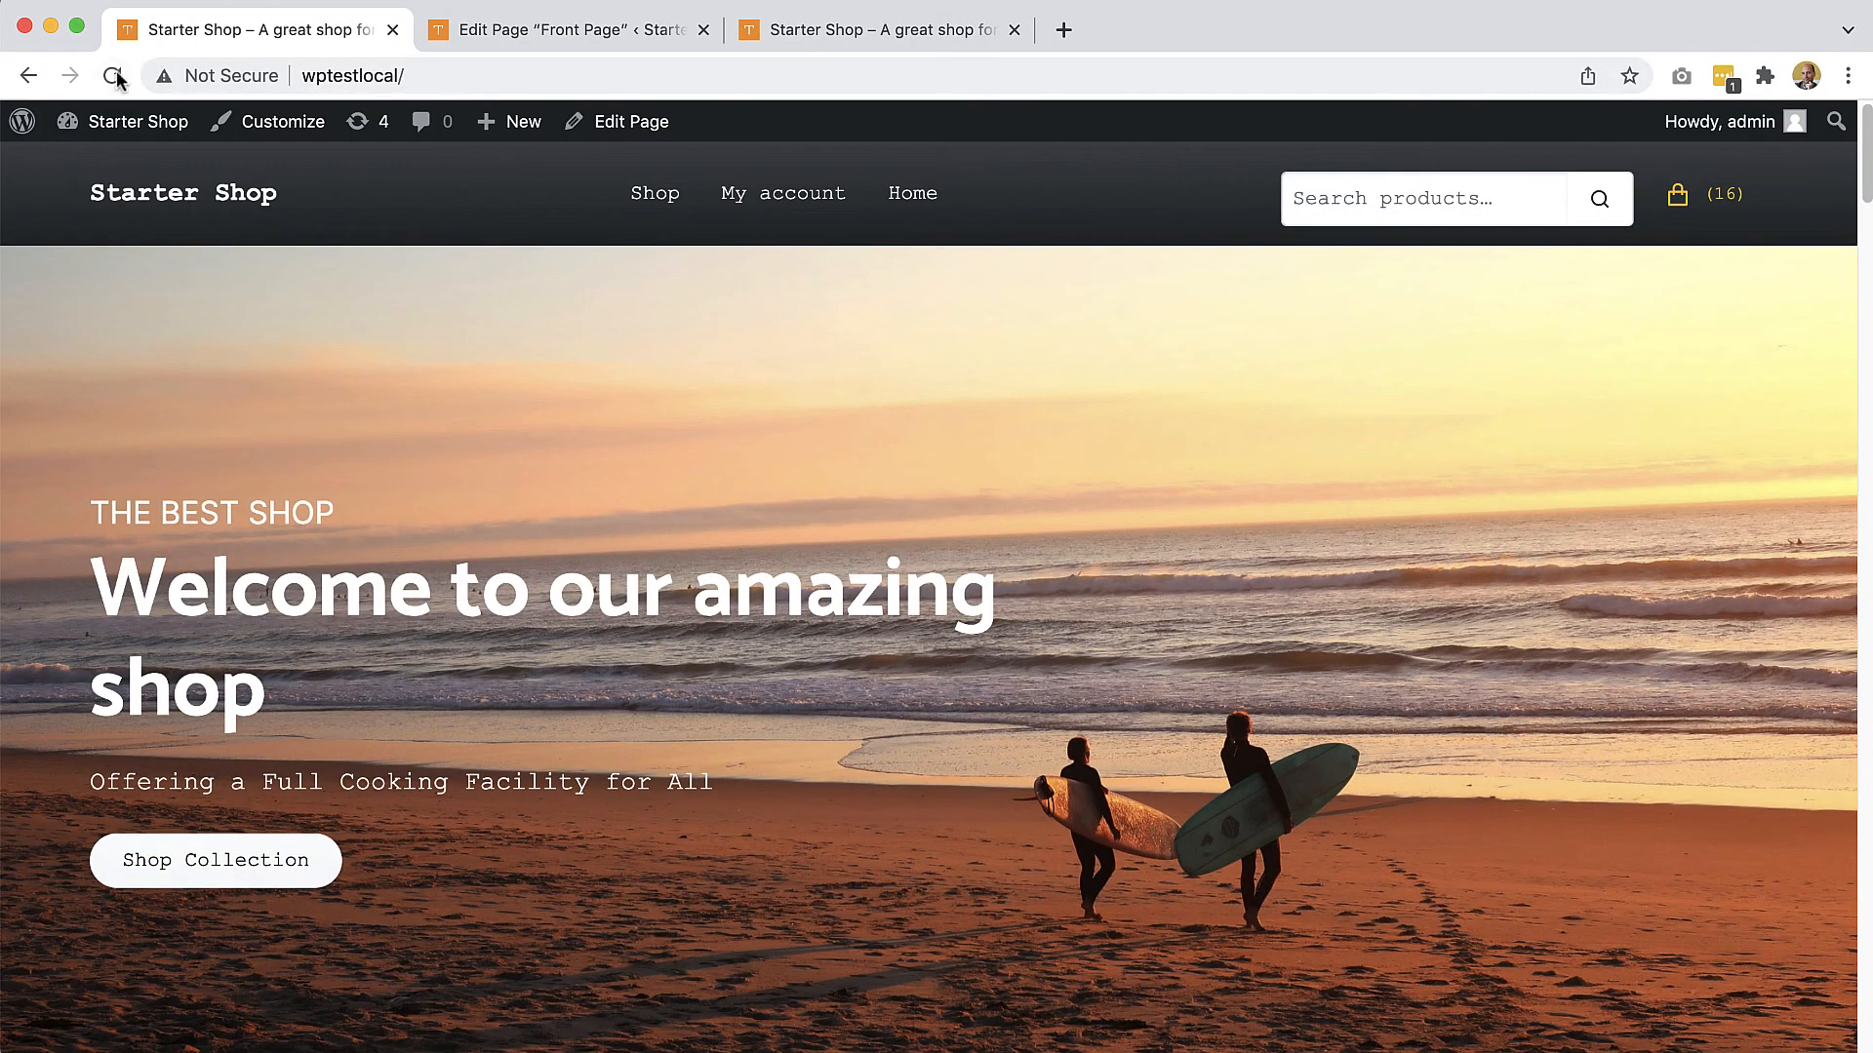
click(113, 77)
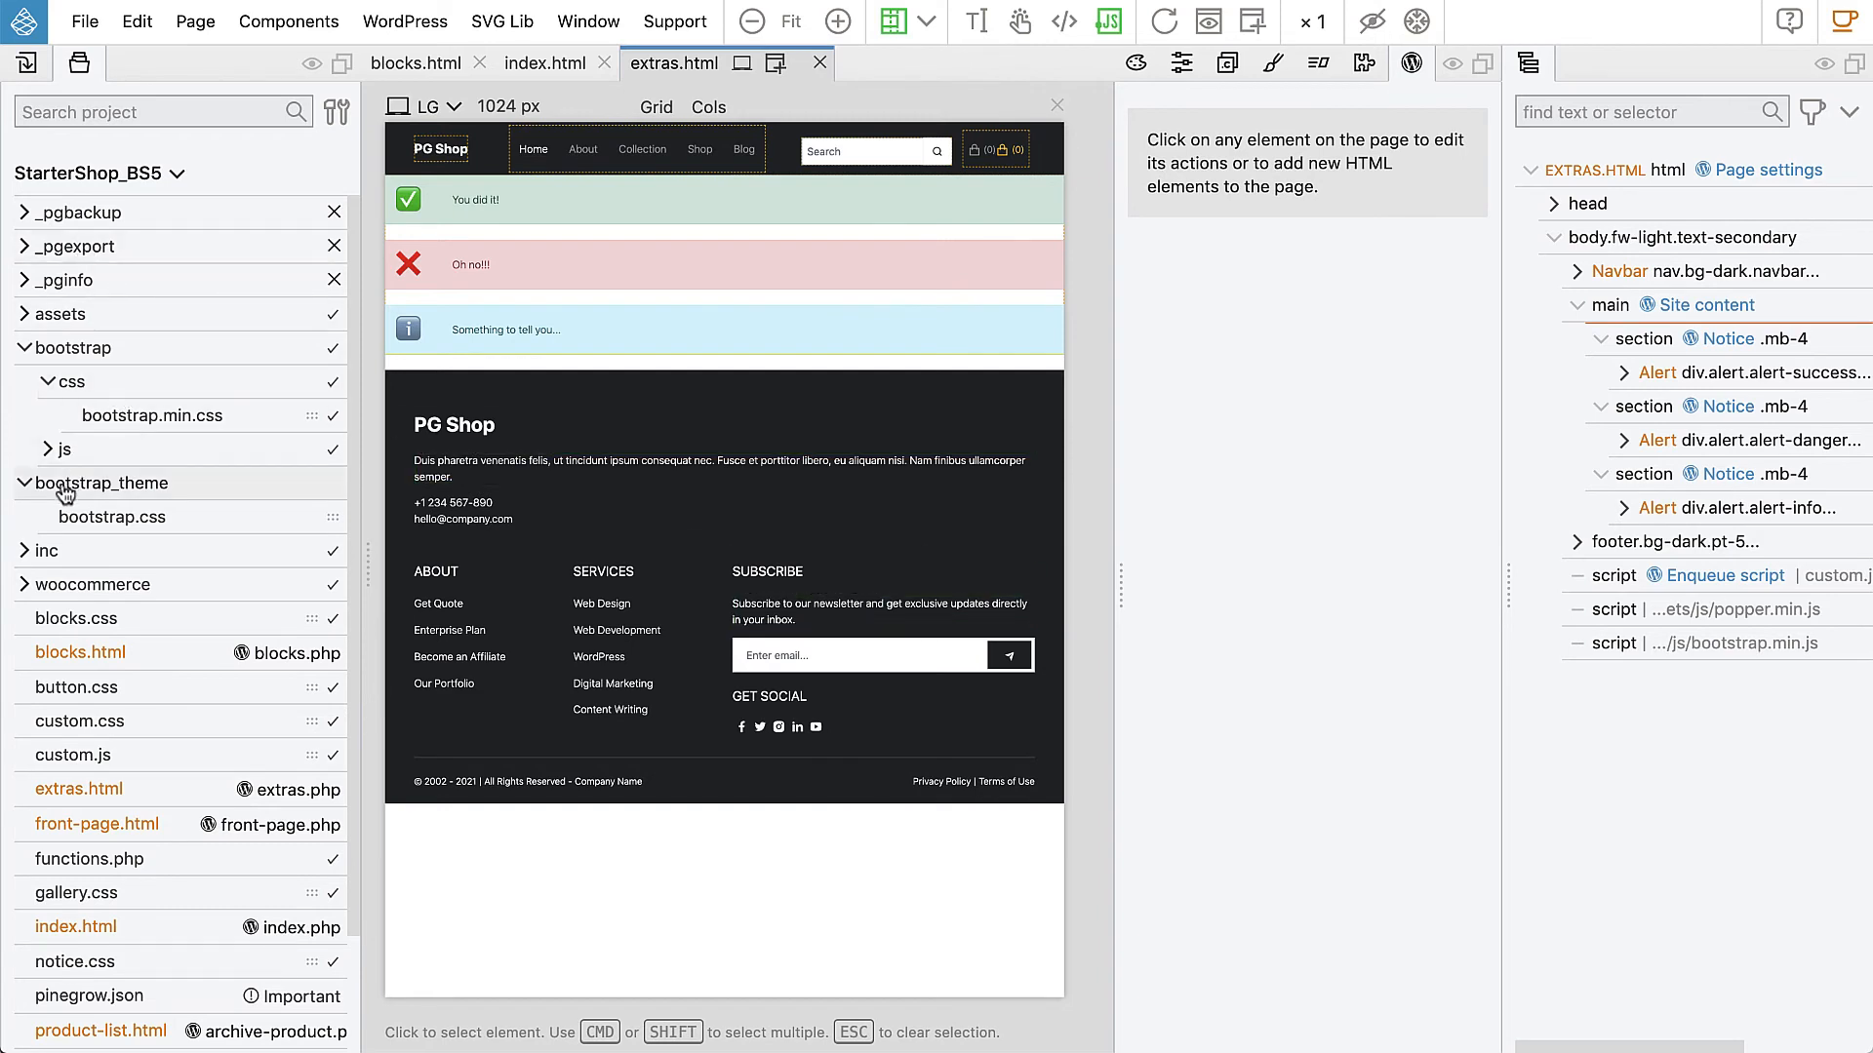
Step: Back in Pinegrow, reload the StarterShop_BS5 project and delete its bootstrap_theme folder, returning to blocks.html
click(104, 179)
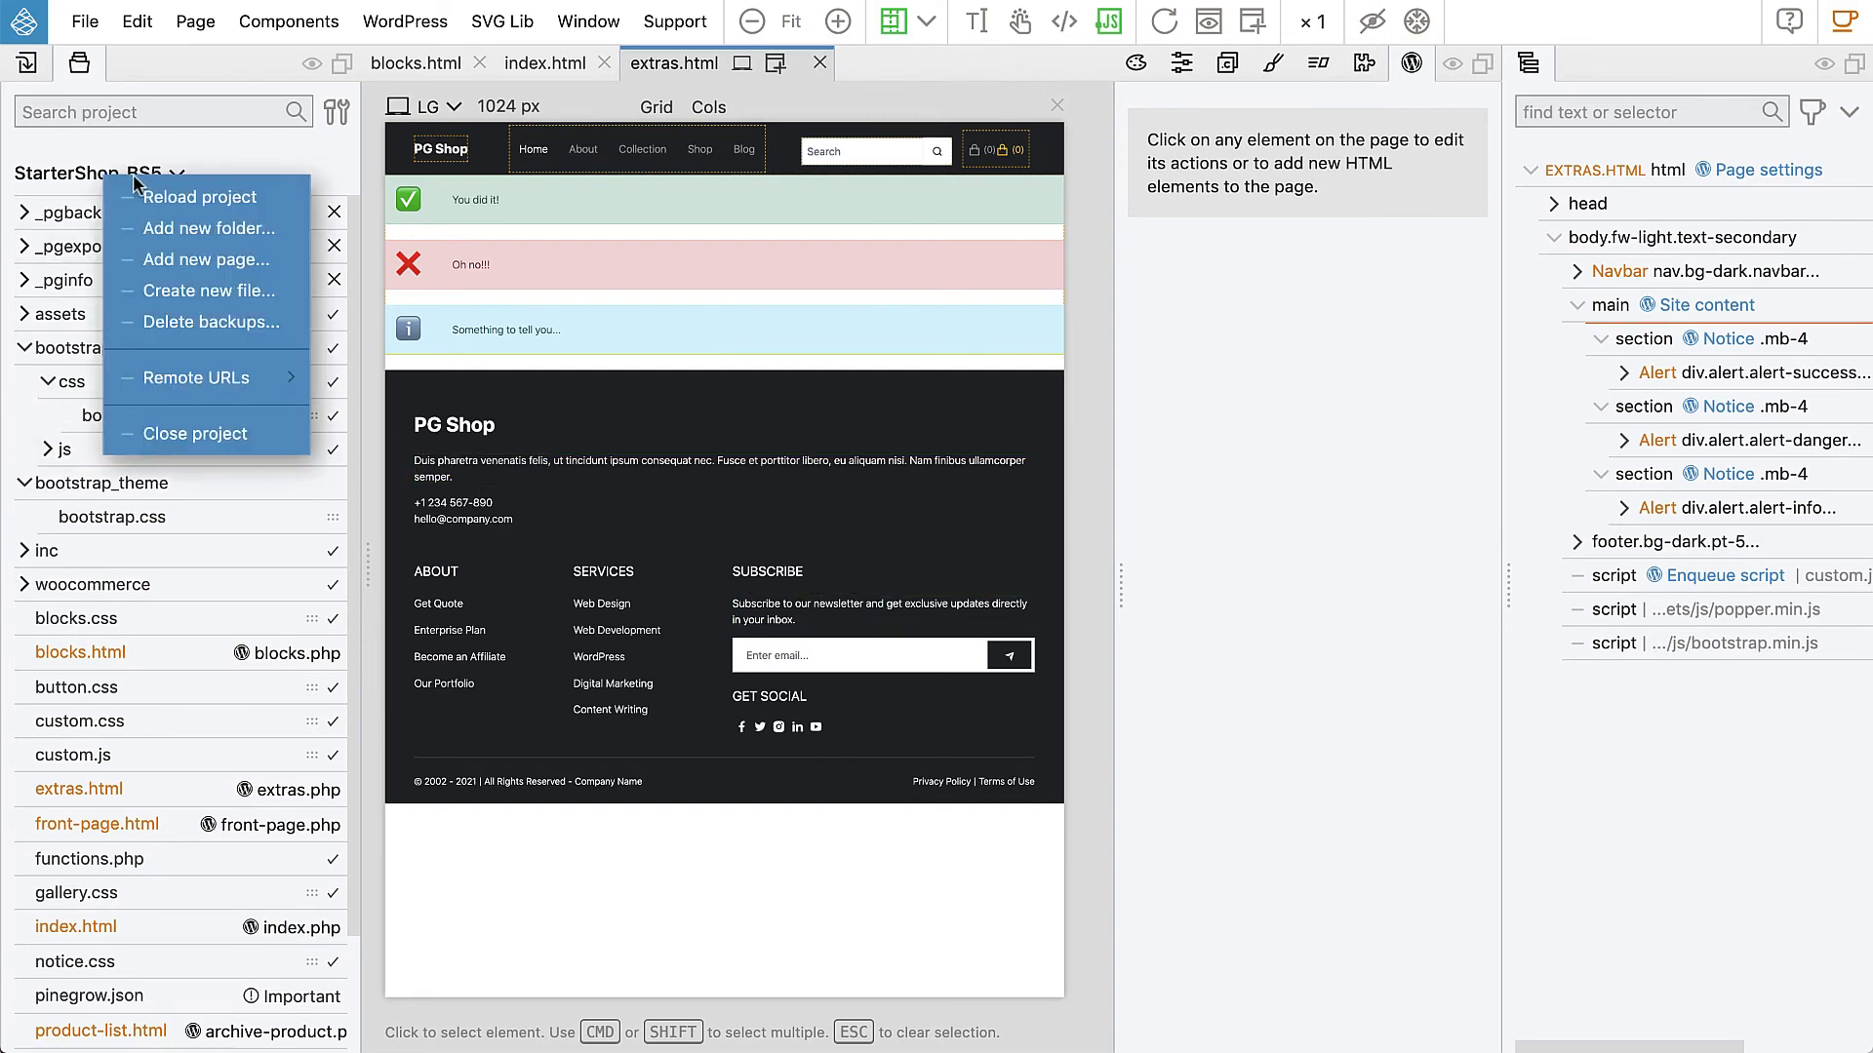
click(179, 197)
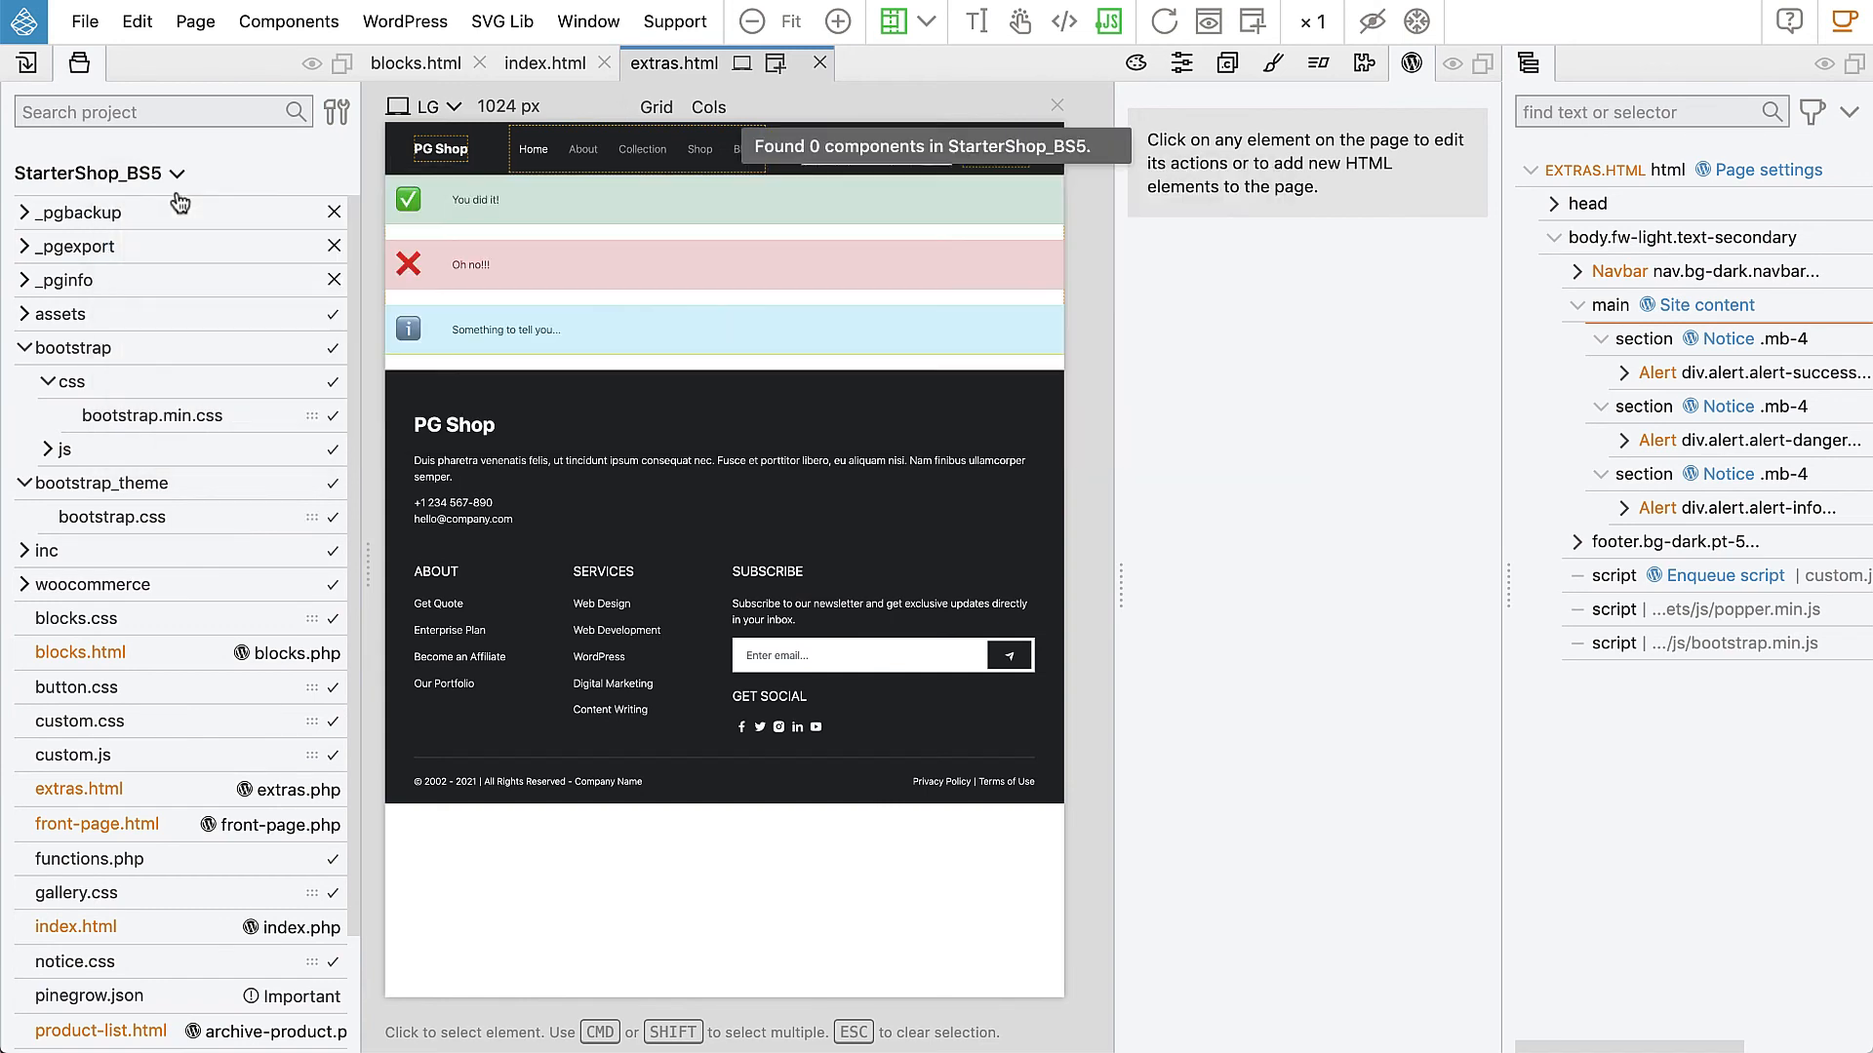
right_click(84, 488)
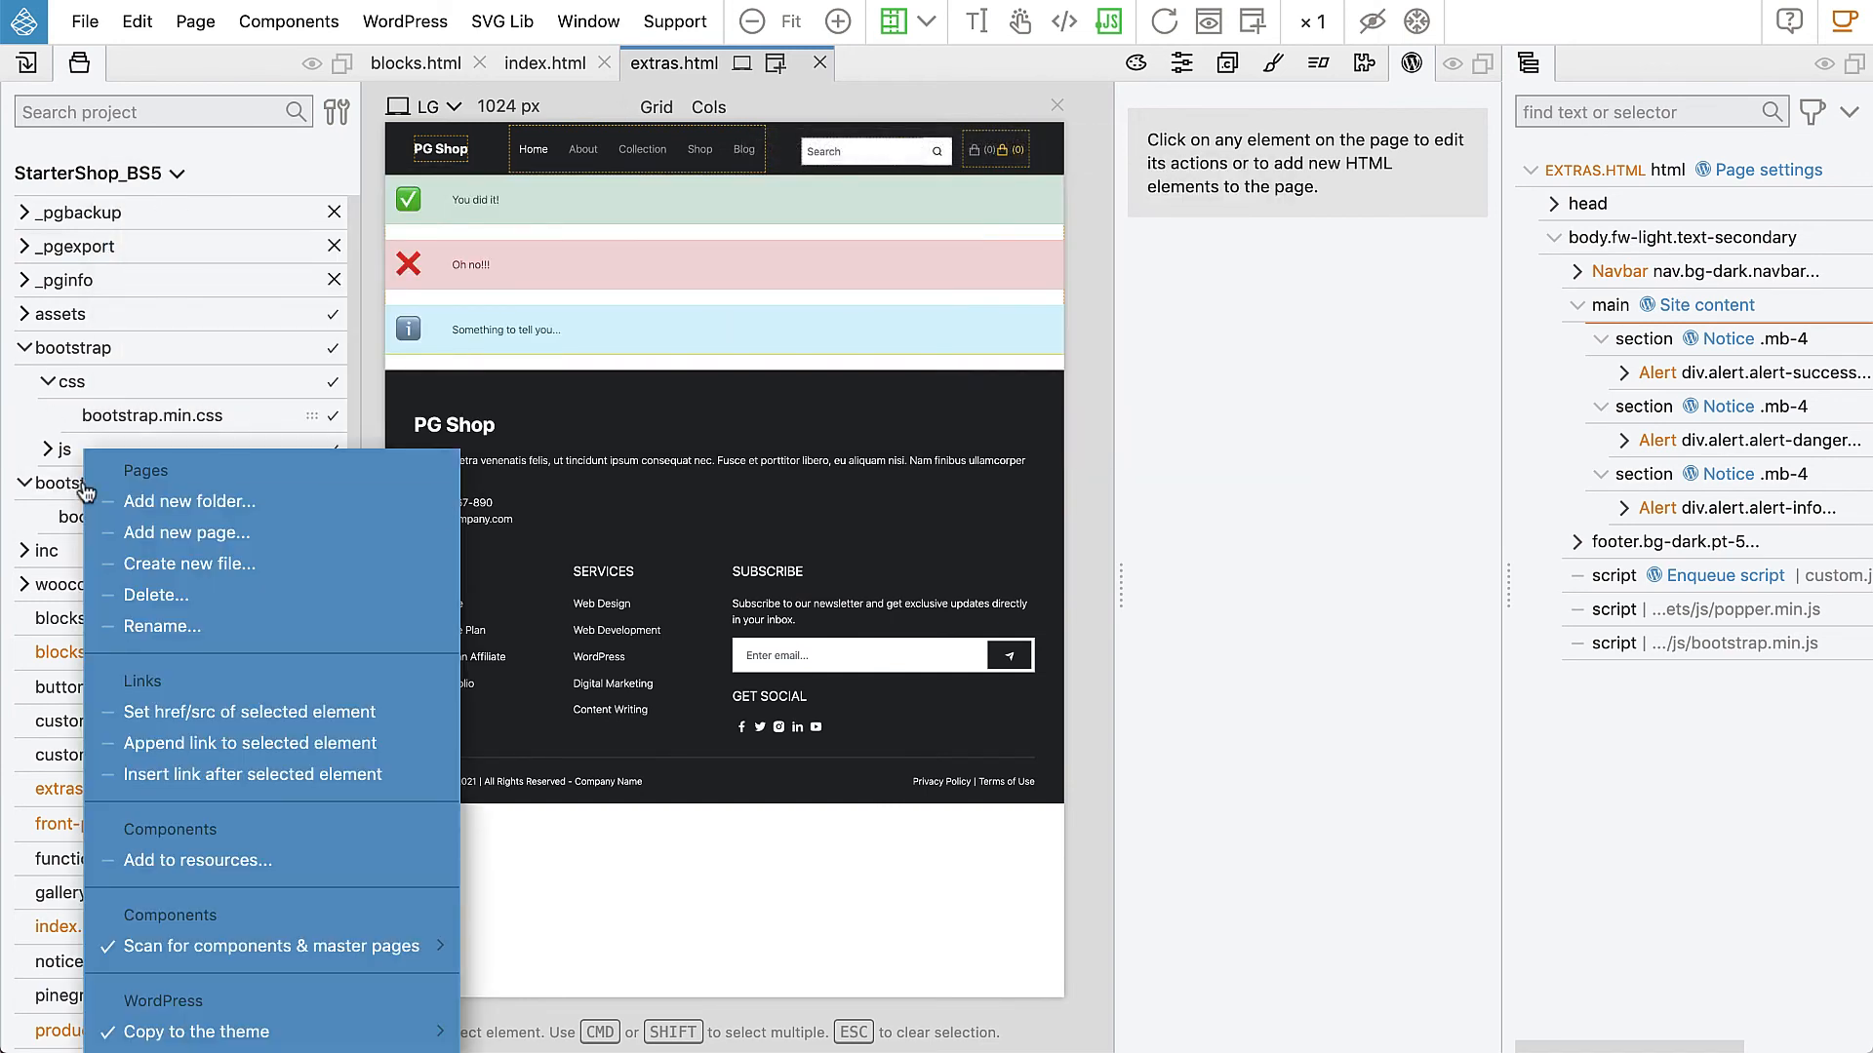
click(156, 595)
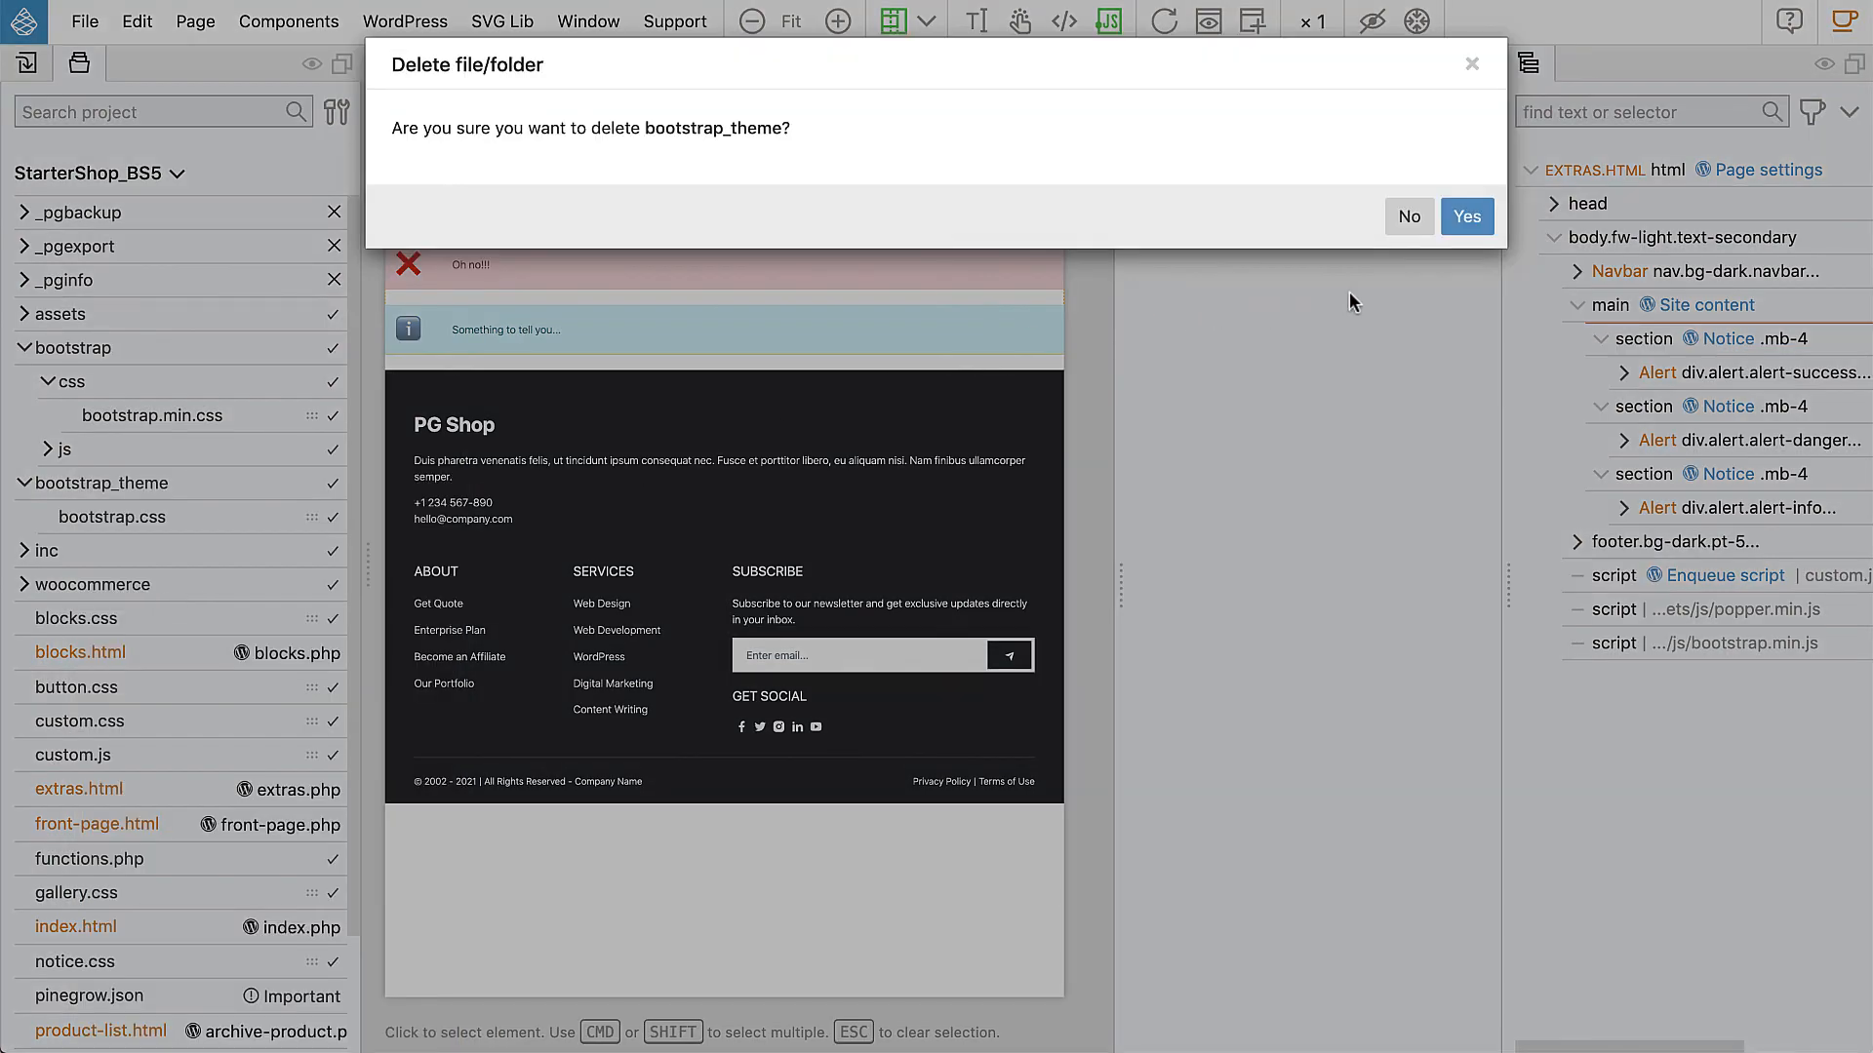
click(1463, 216)
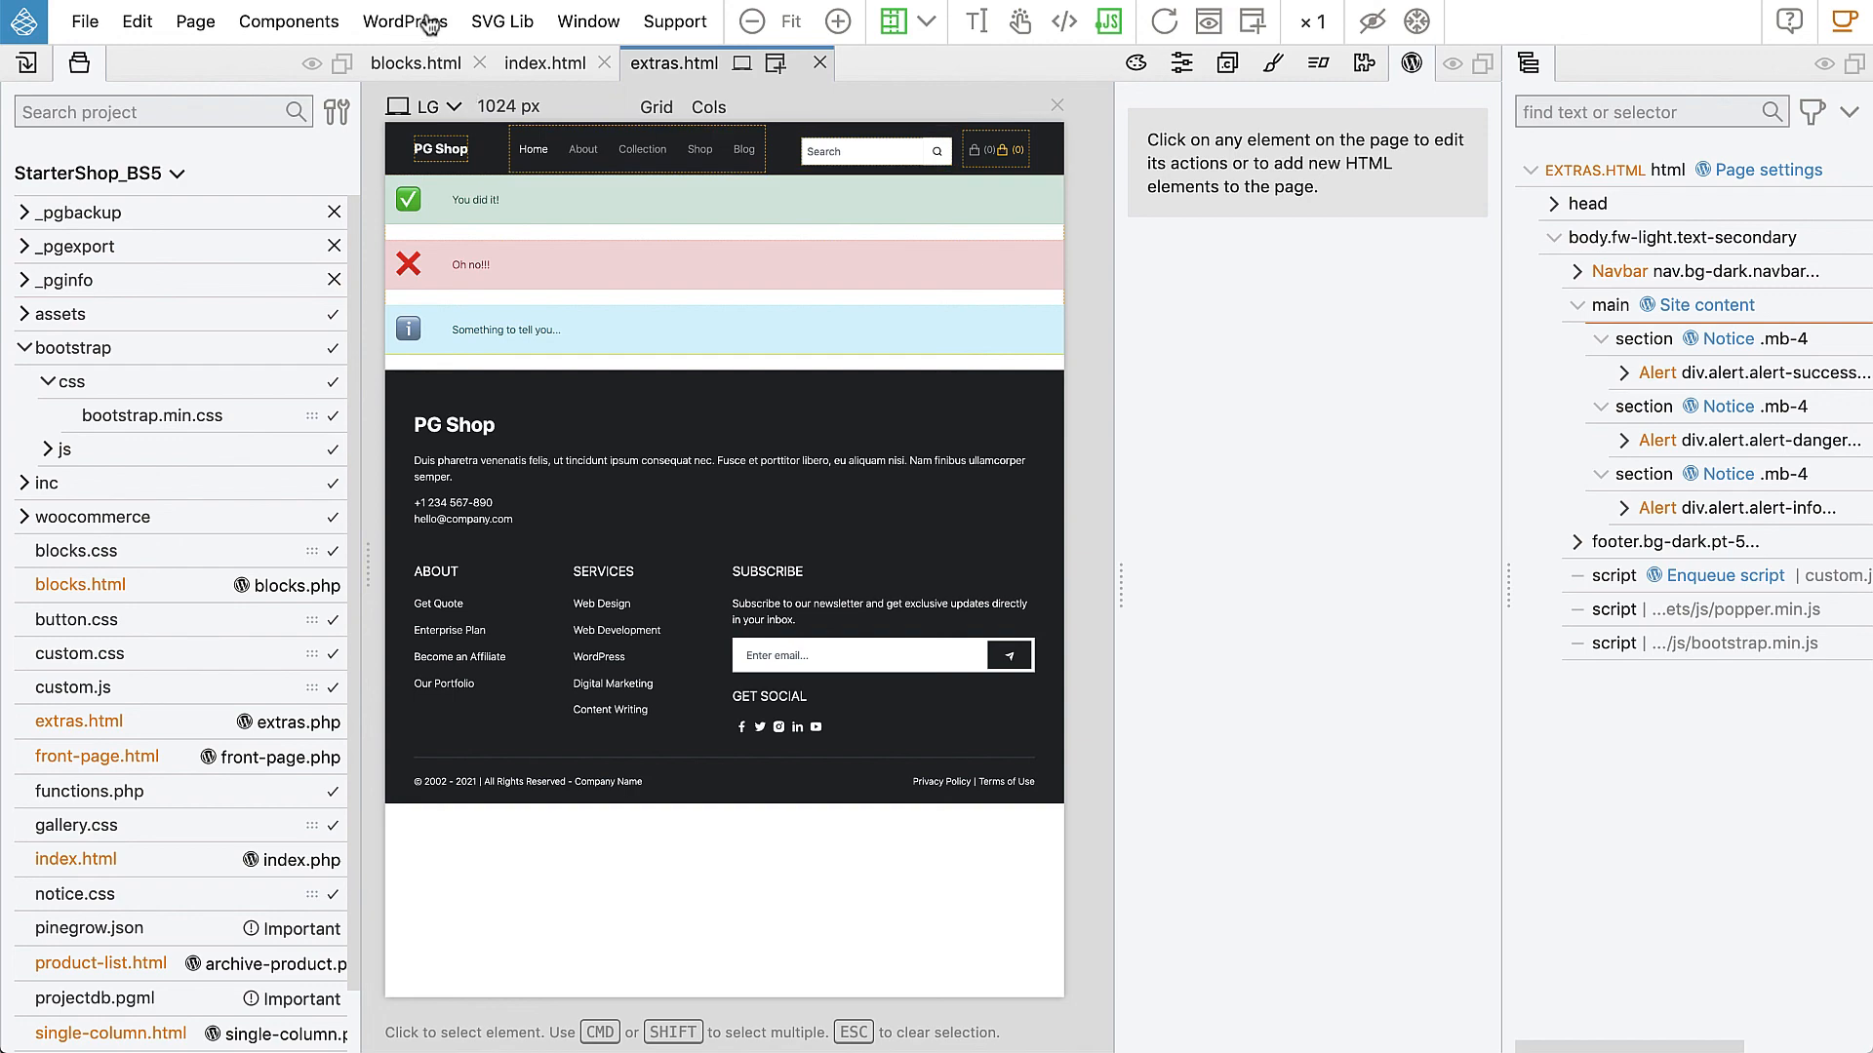
click(407, 68)
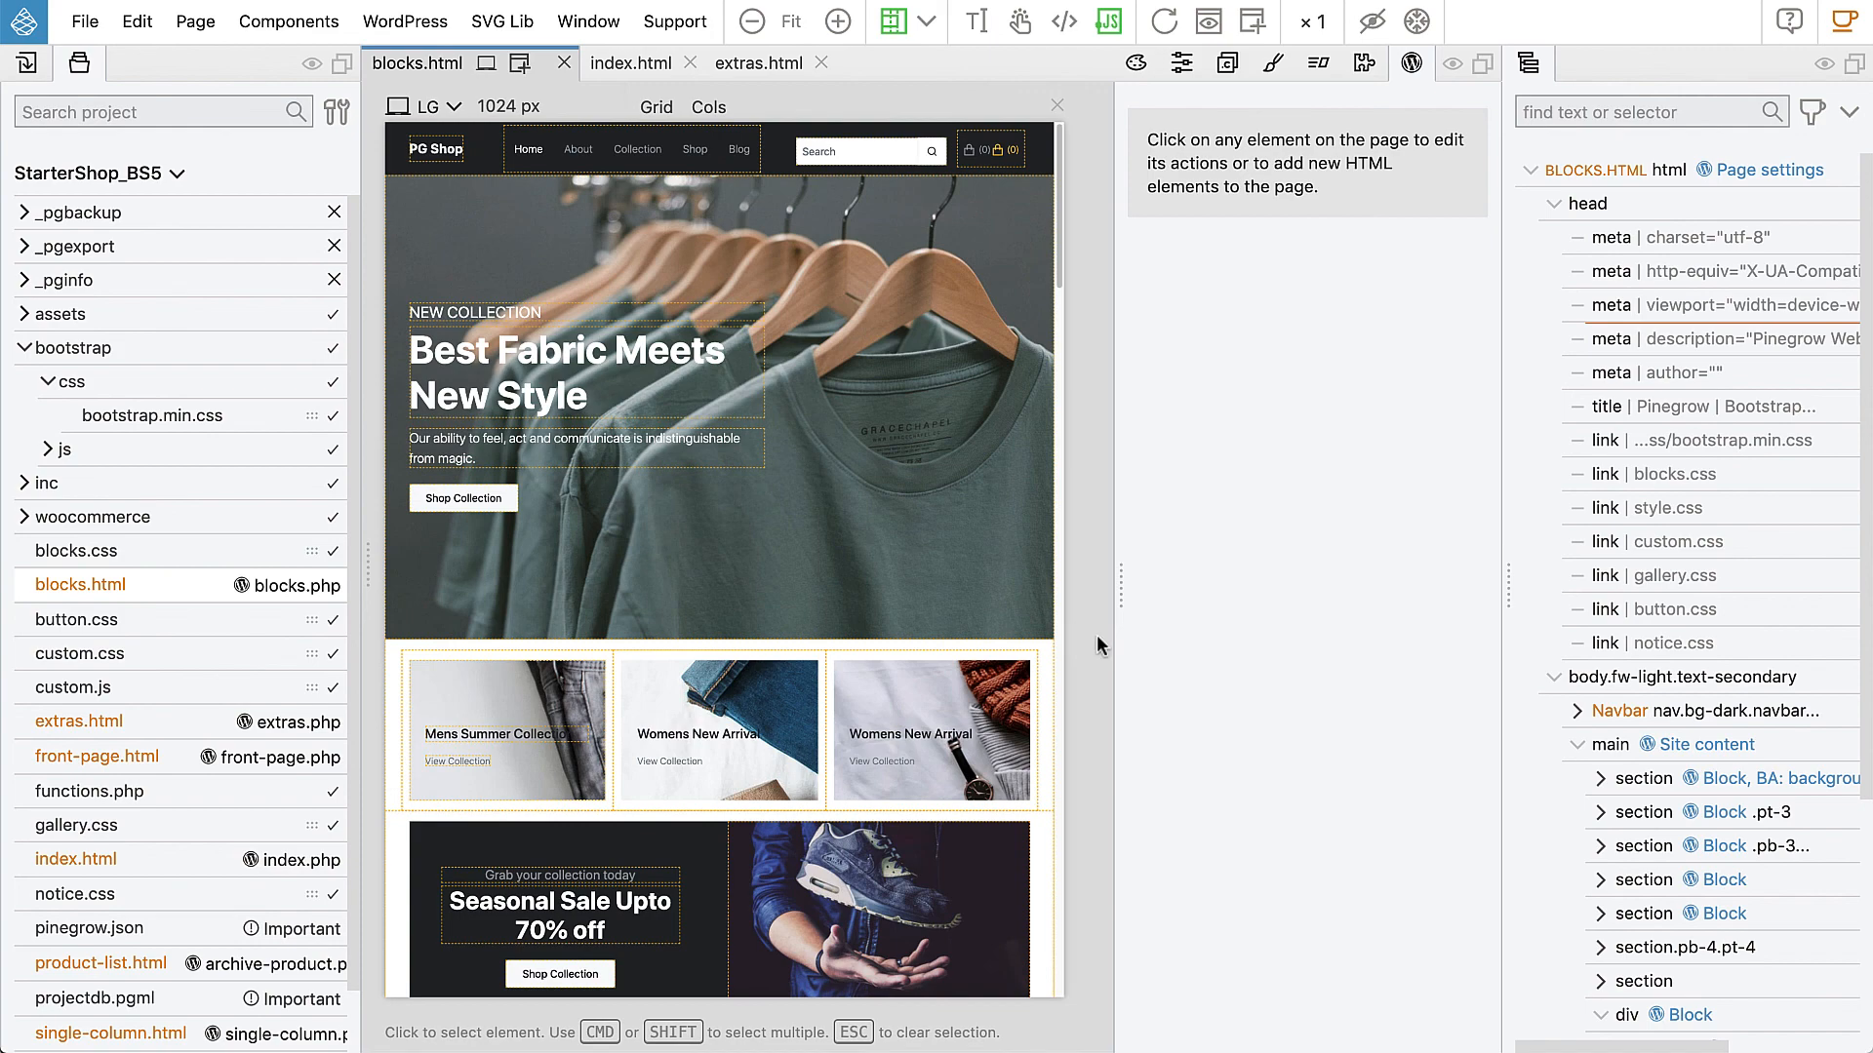